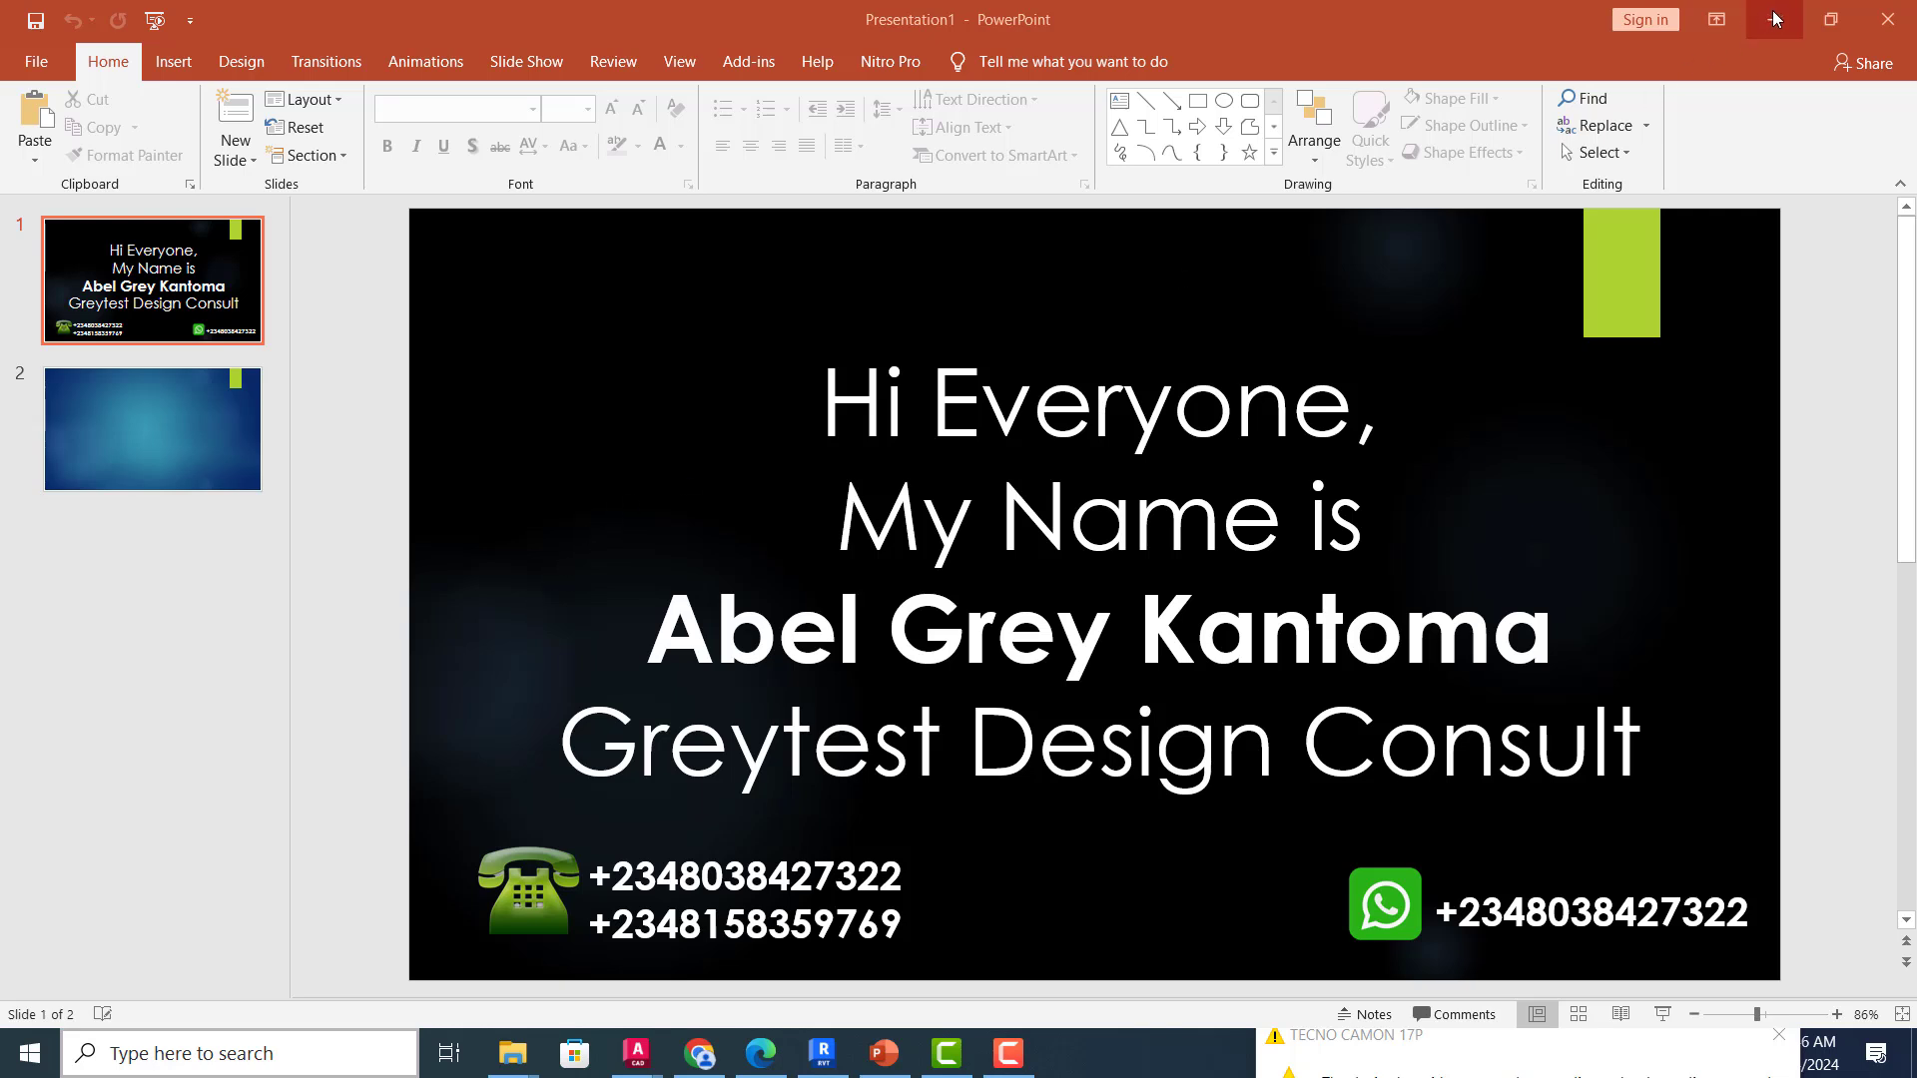
Step: Switch from the PowerPoint intro slide to the Revit 2024 Home page via the taskbar
{"action": "left_click", "coordinate": [823, 1053]}
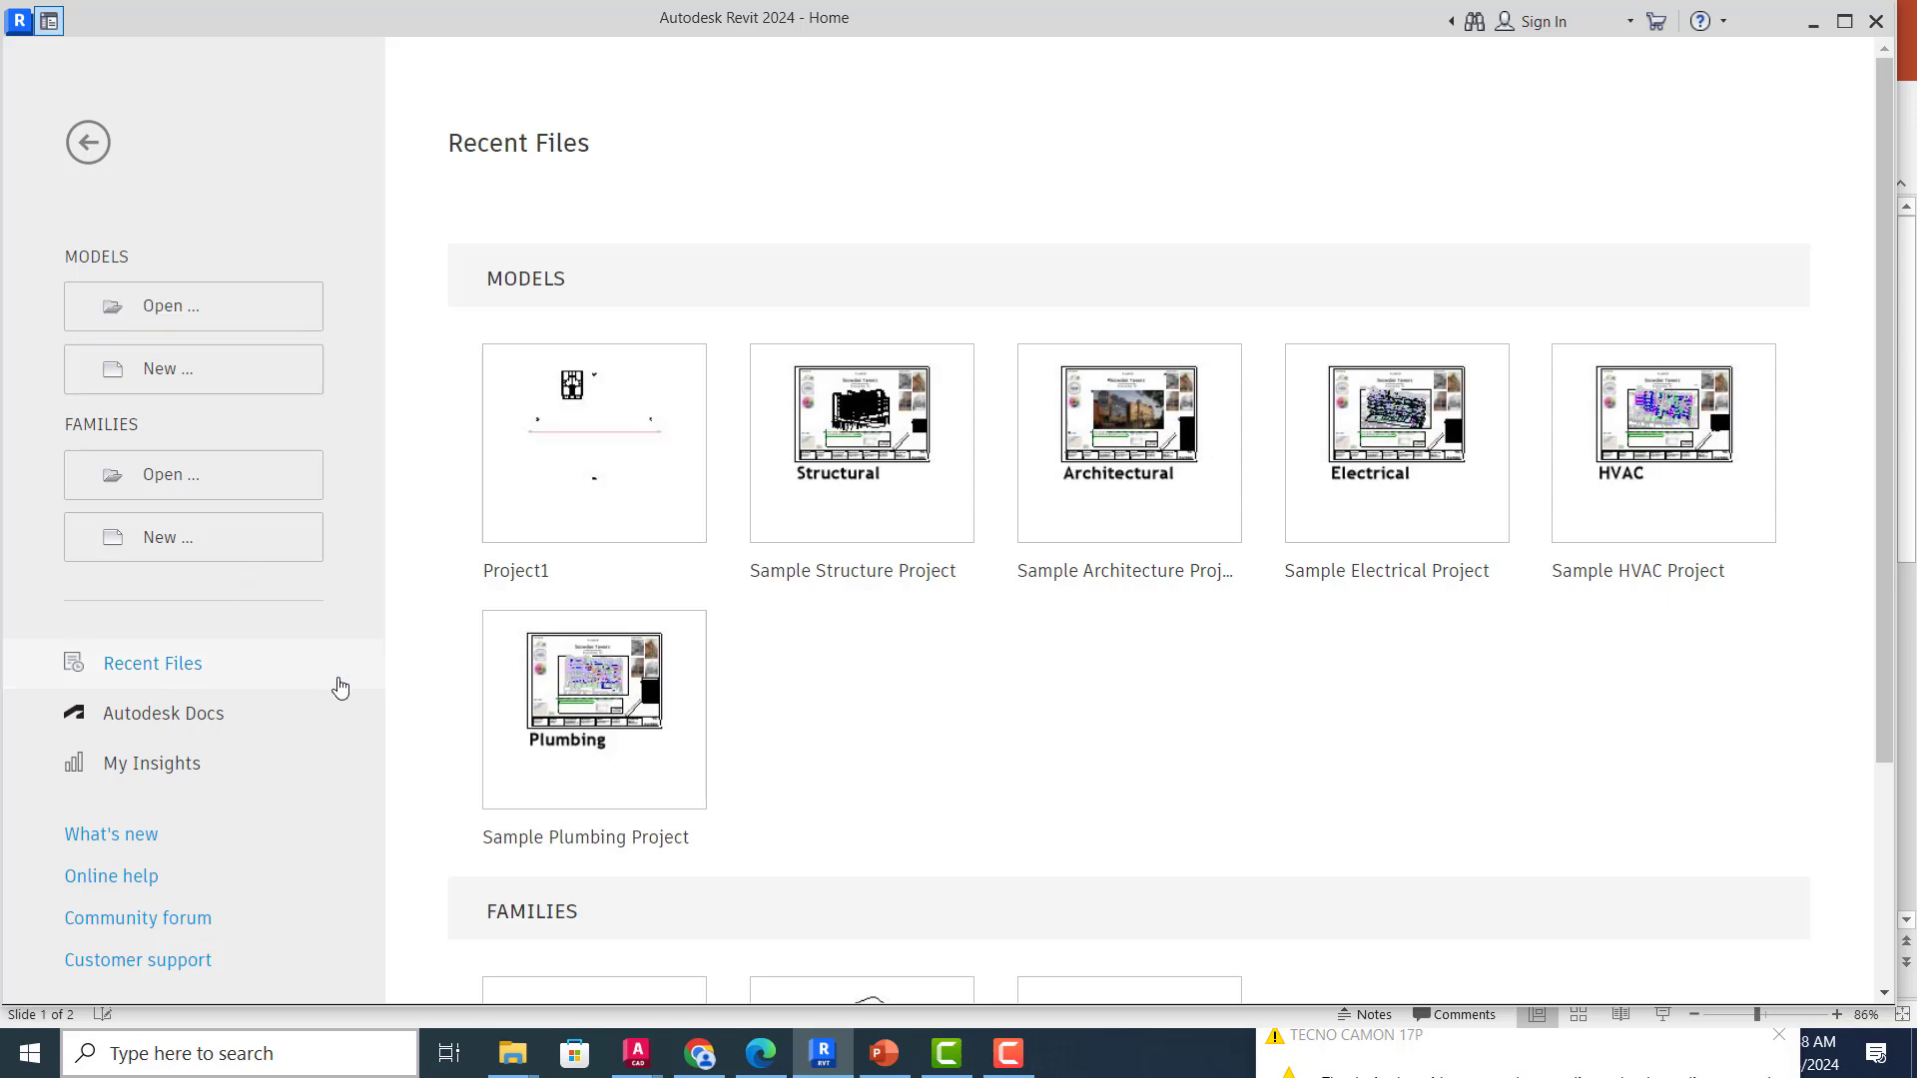
{"action": "scroll", "coordinate": [708, 599], "scroll_direction": "down", "scroll_amount": 3}
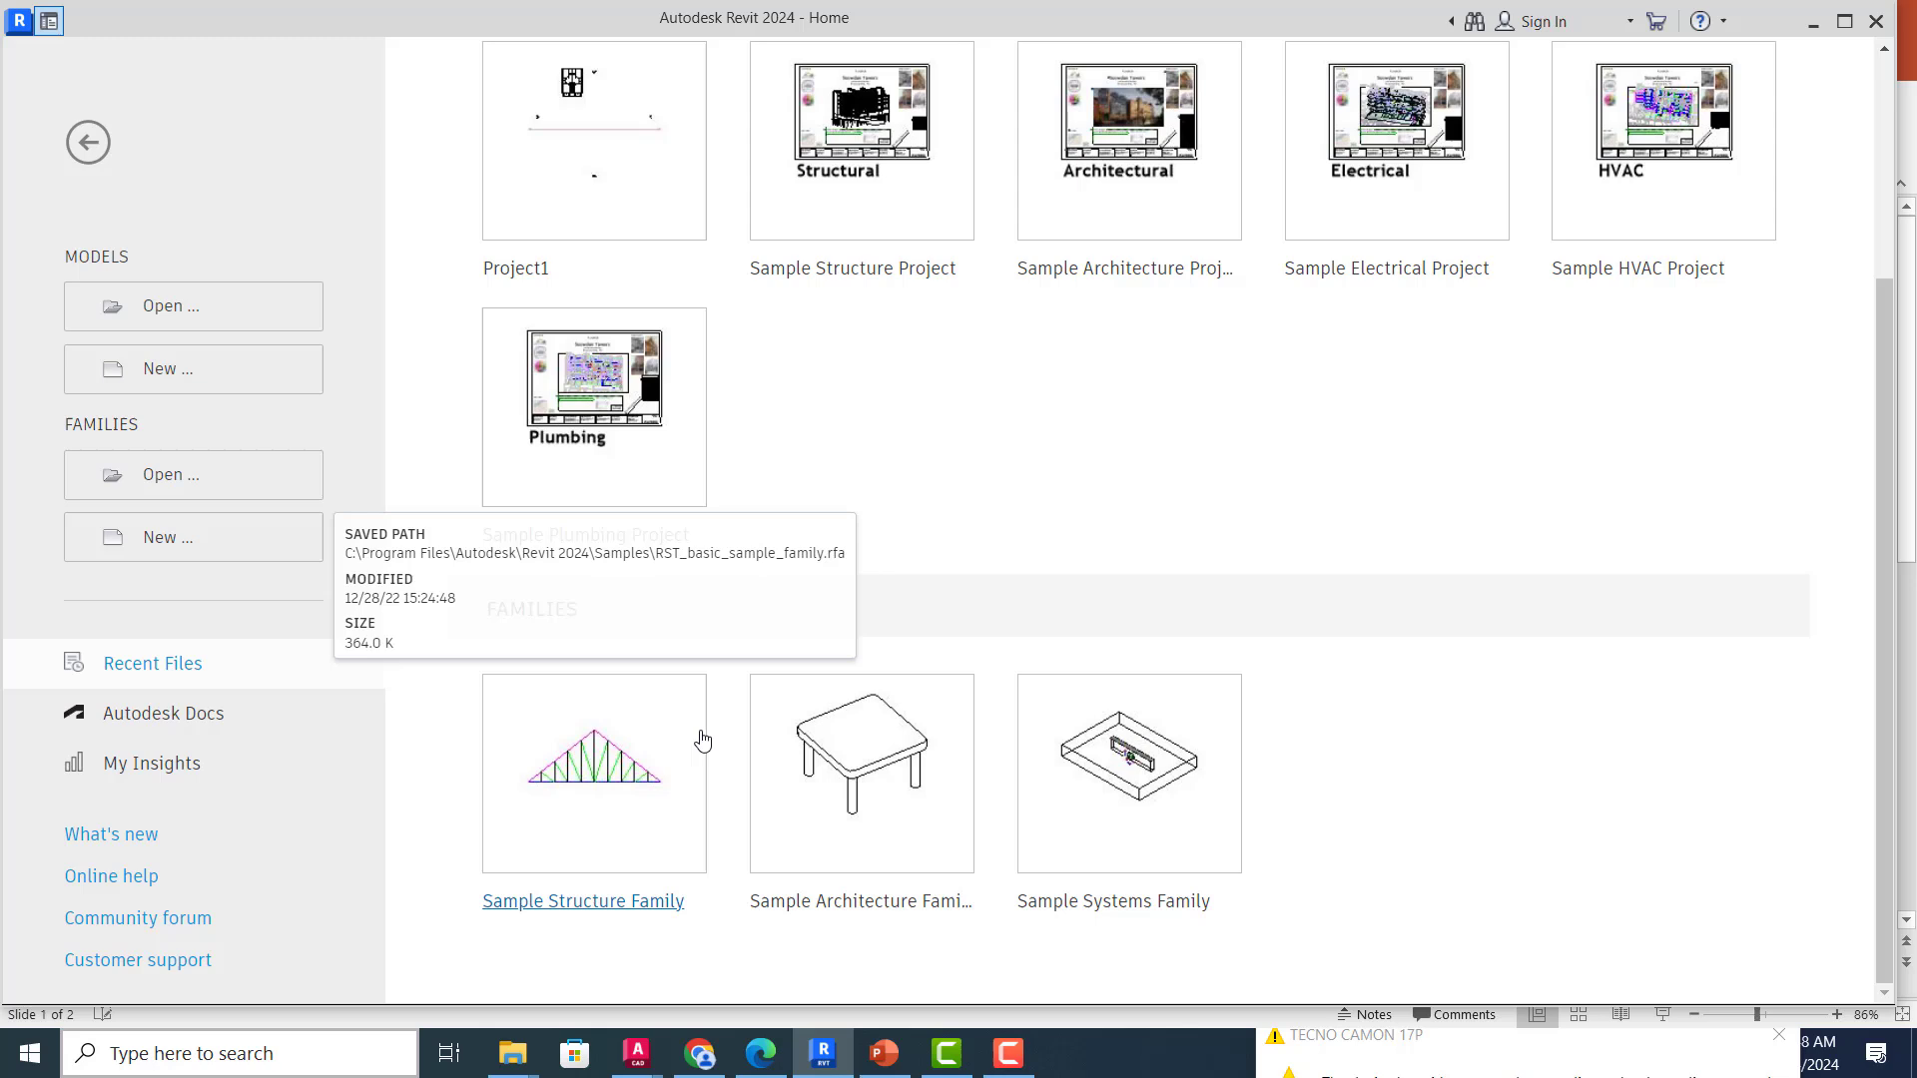
{"action": "scroll", "coordinate": [722, 559], "scroll_direction": "up", "scroll_amount": 3}
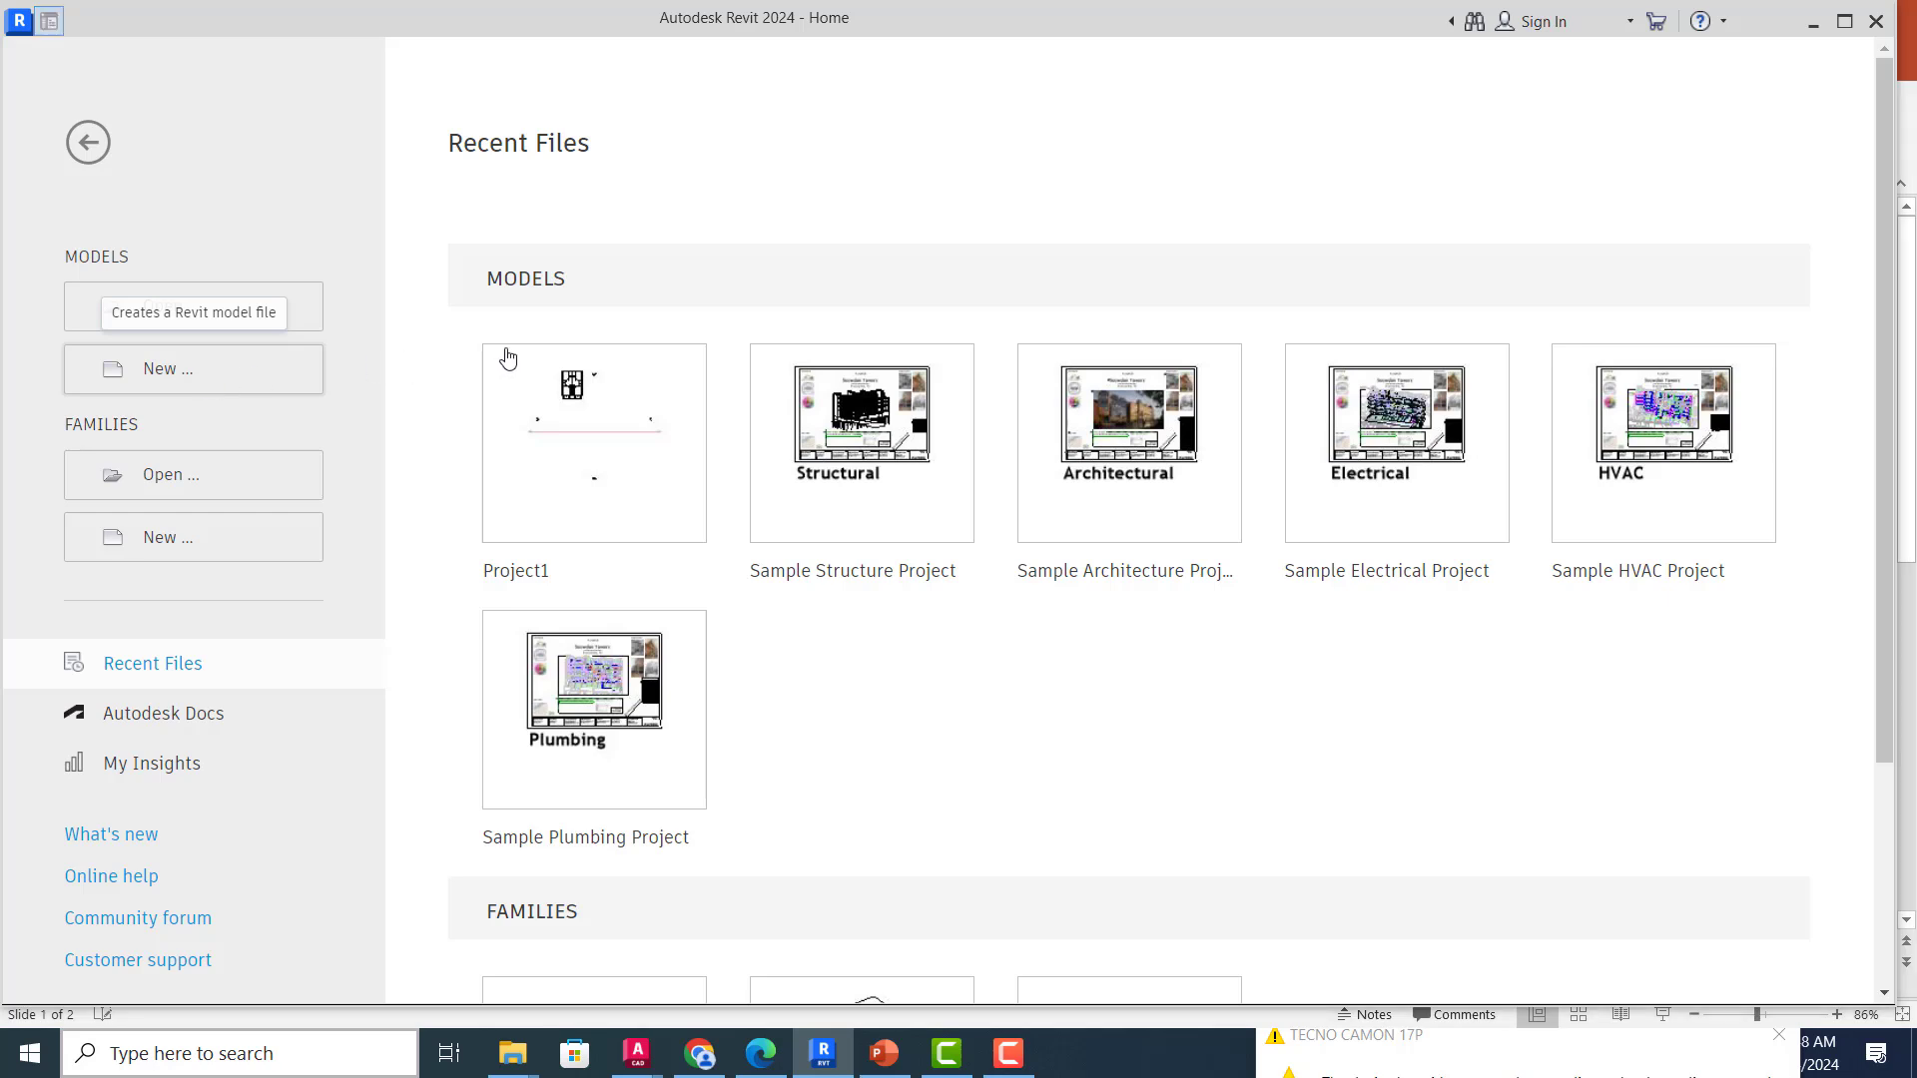
Step: Start a new project from the Metric Multi-discipline template, keeping Create new set to Project
{"action": "key", "text": "ctrl+n"}
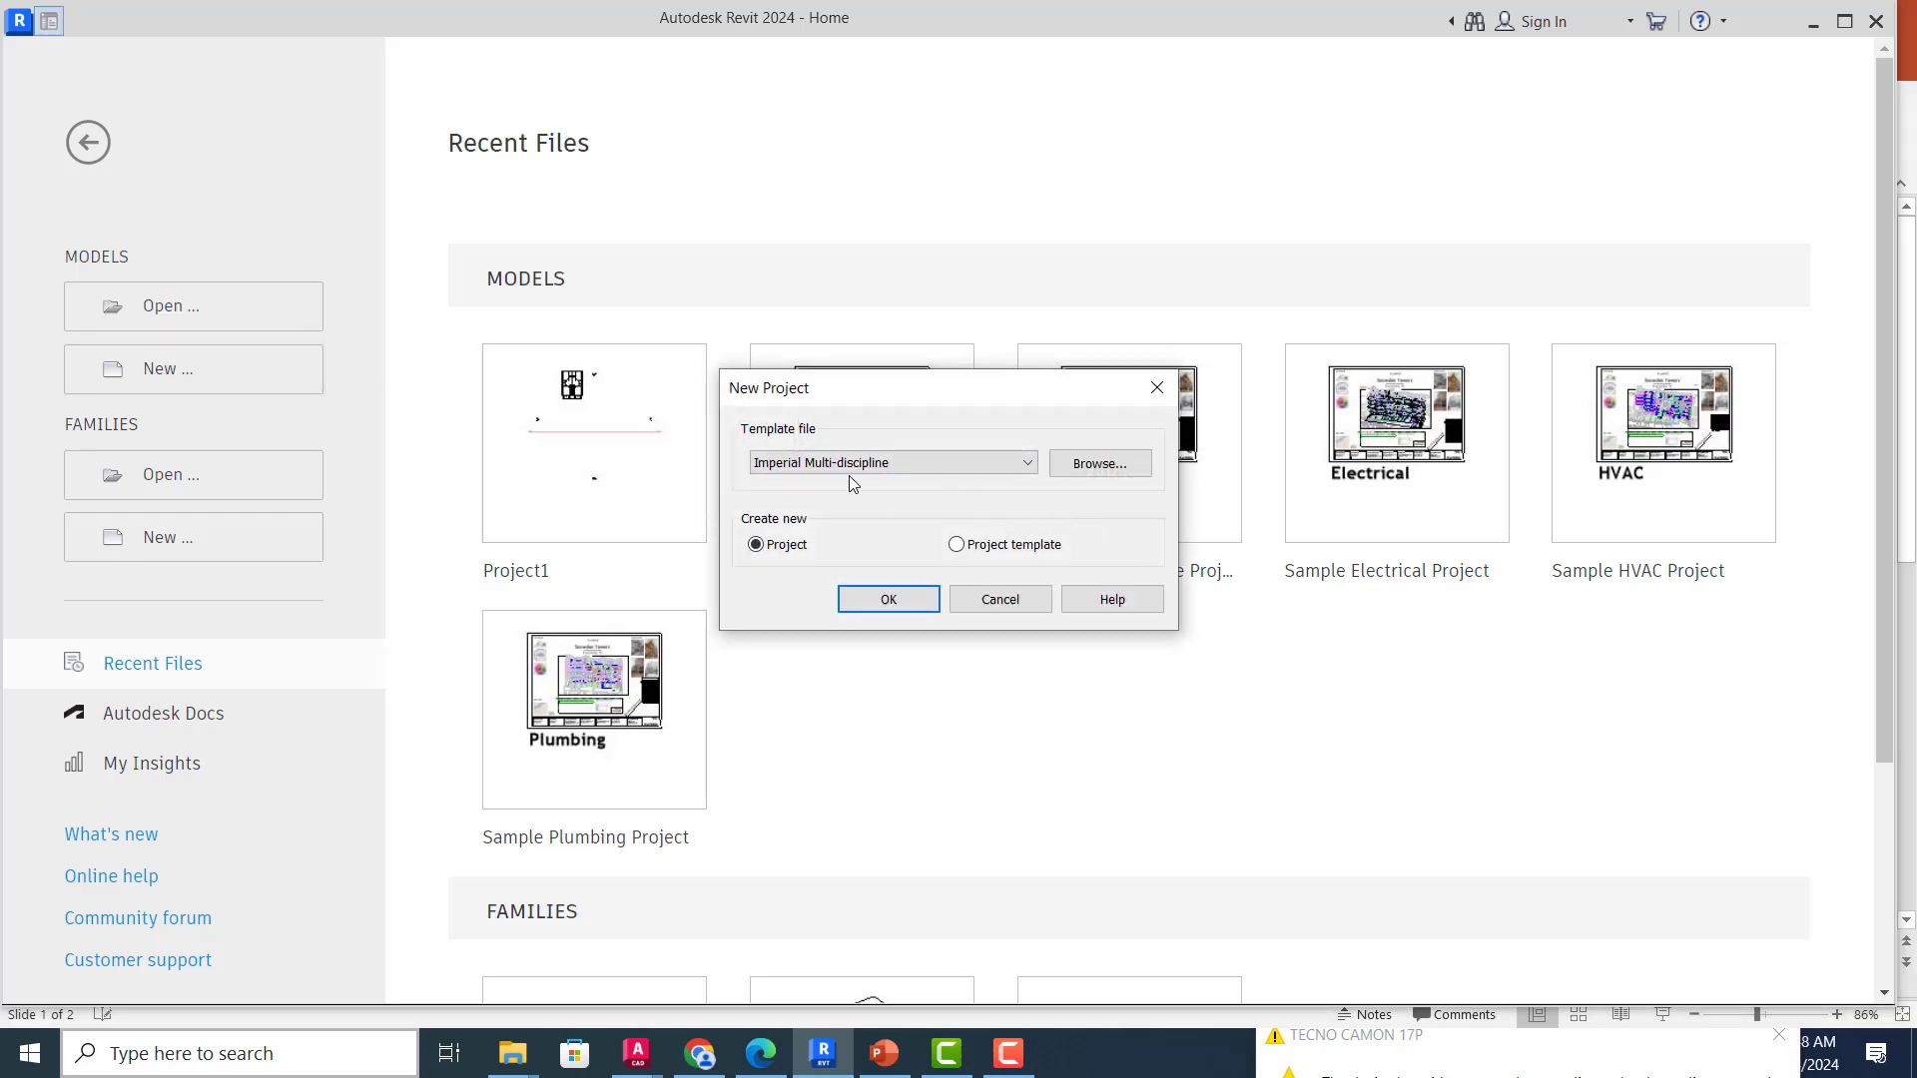
{"action": "left_click", "coordinate": [992, 470]}
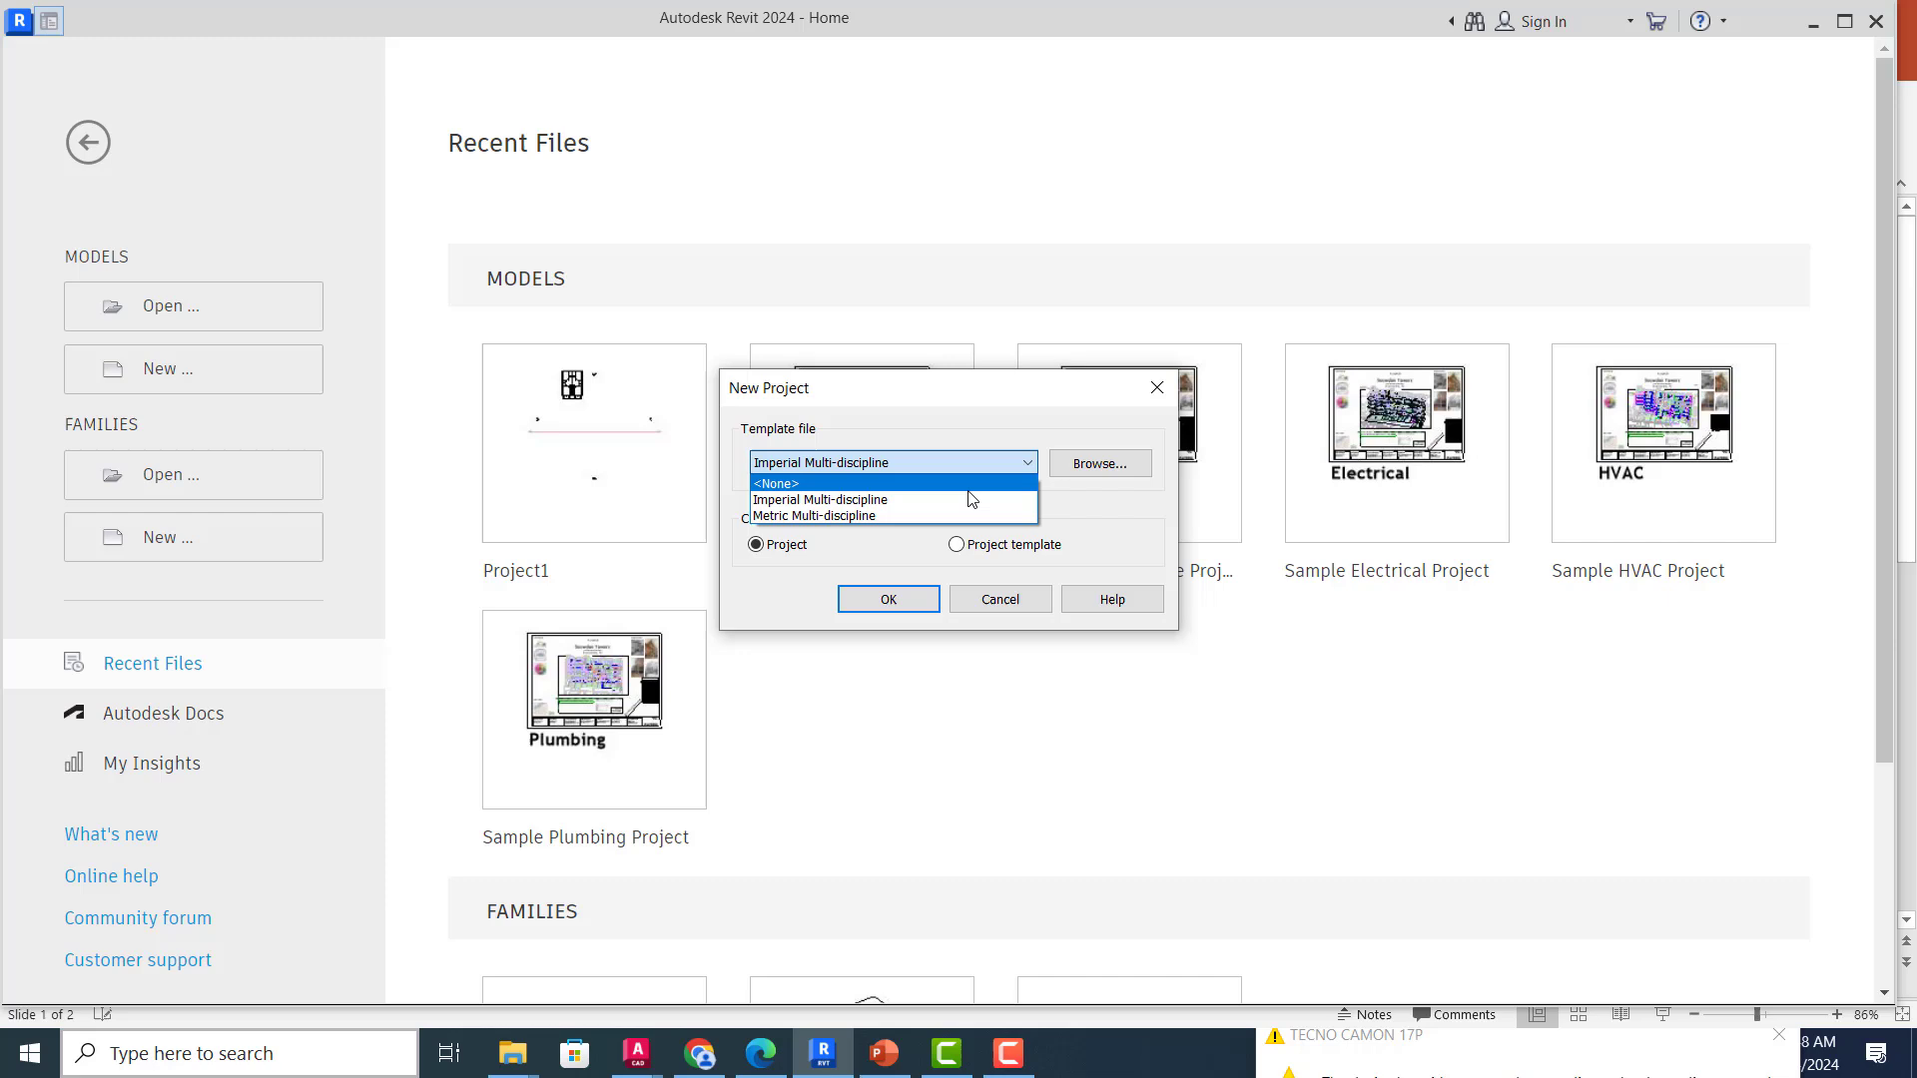
{"action": "left_click", "coordinate": [881, 517]}
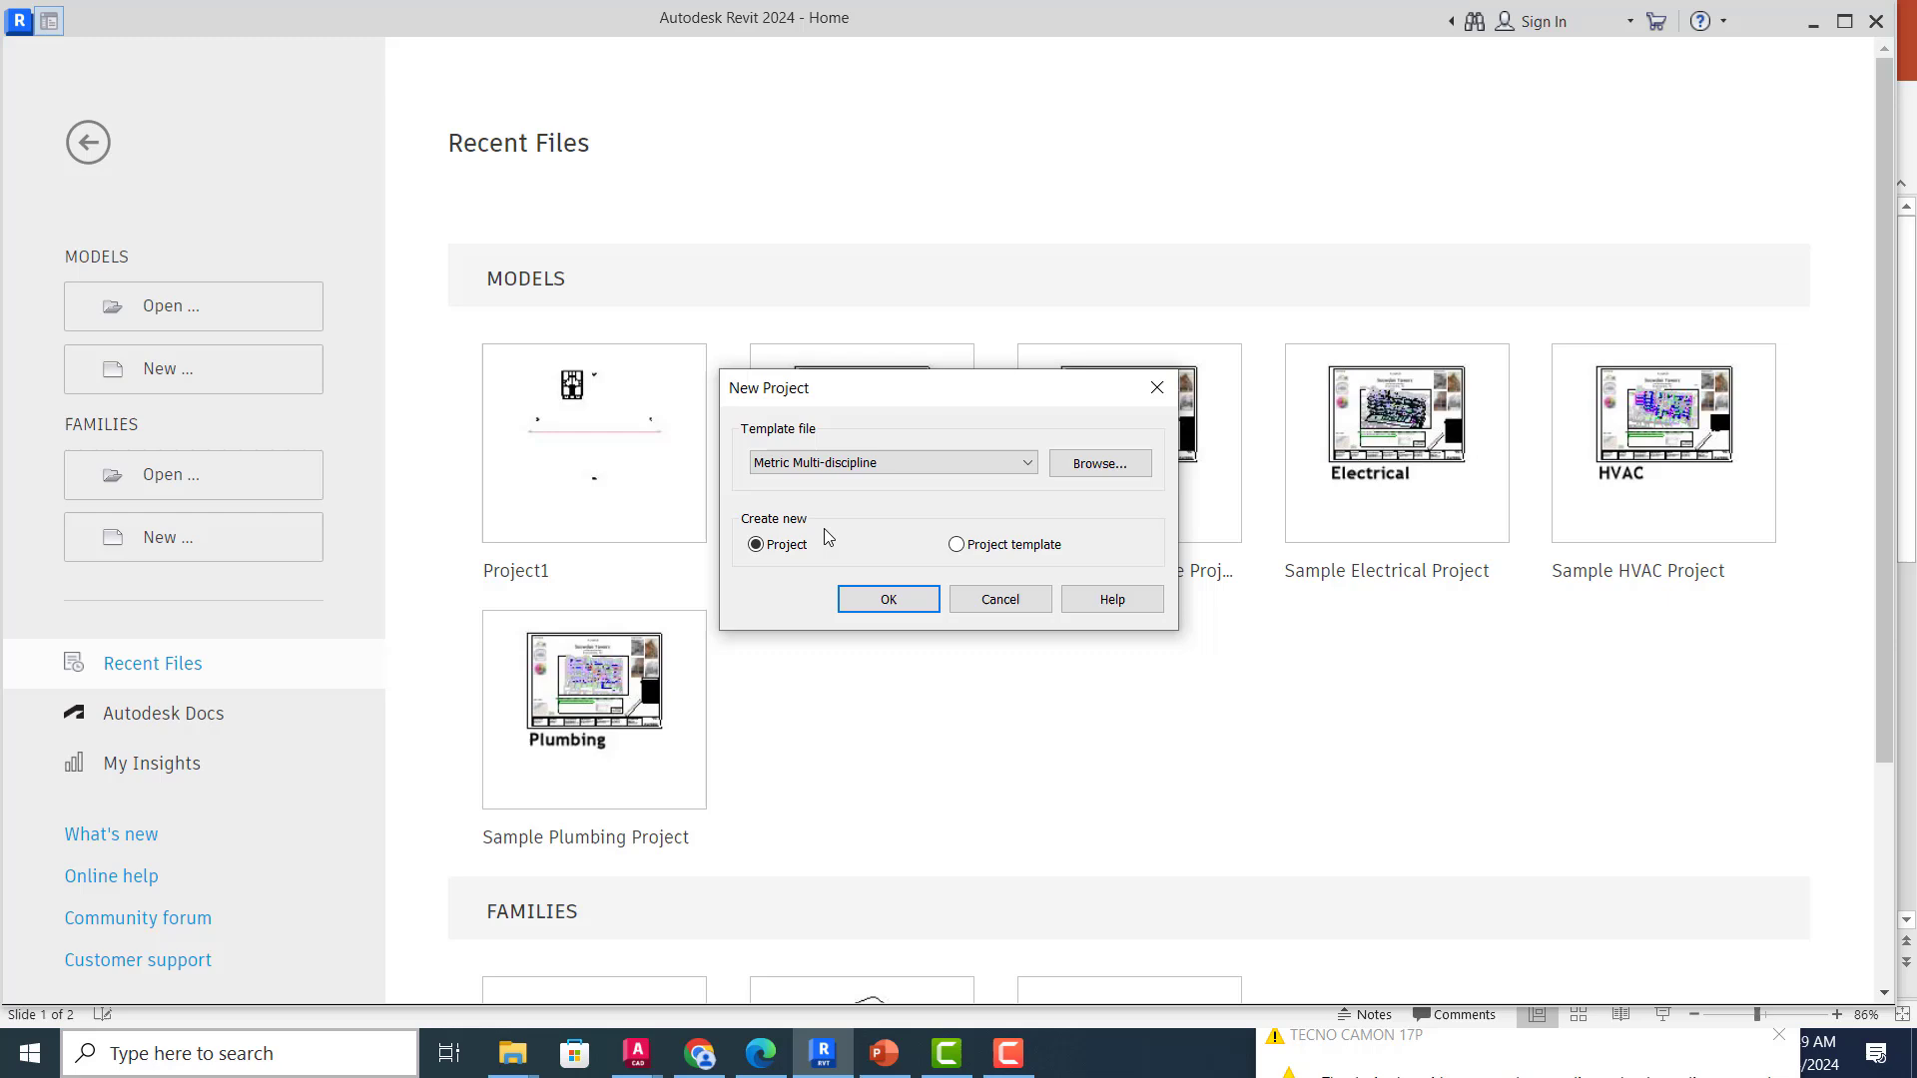
{"action": "left_click", "coordinate": [960, 546]}
{"action": "left_click", "coordinate": [790, 548]}
{"action": "key", "text": "Return"}
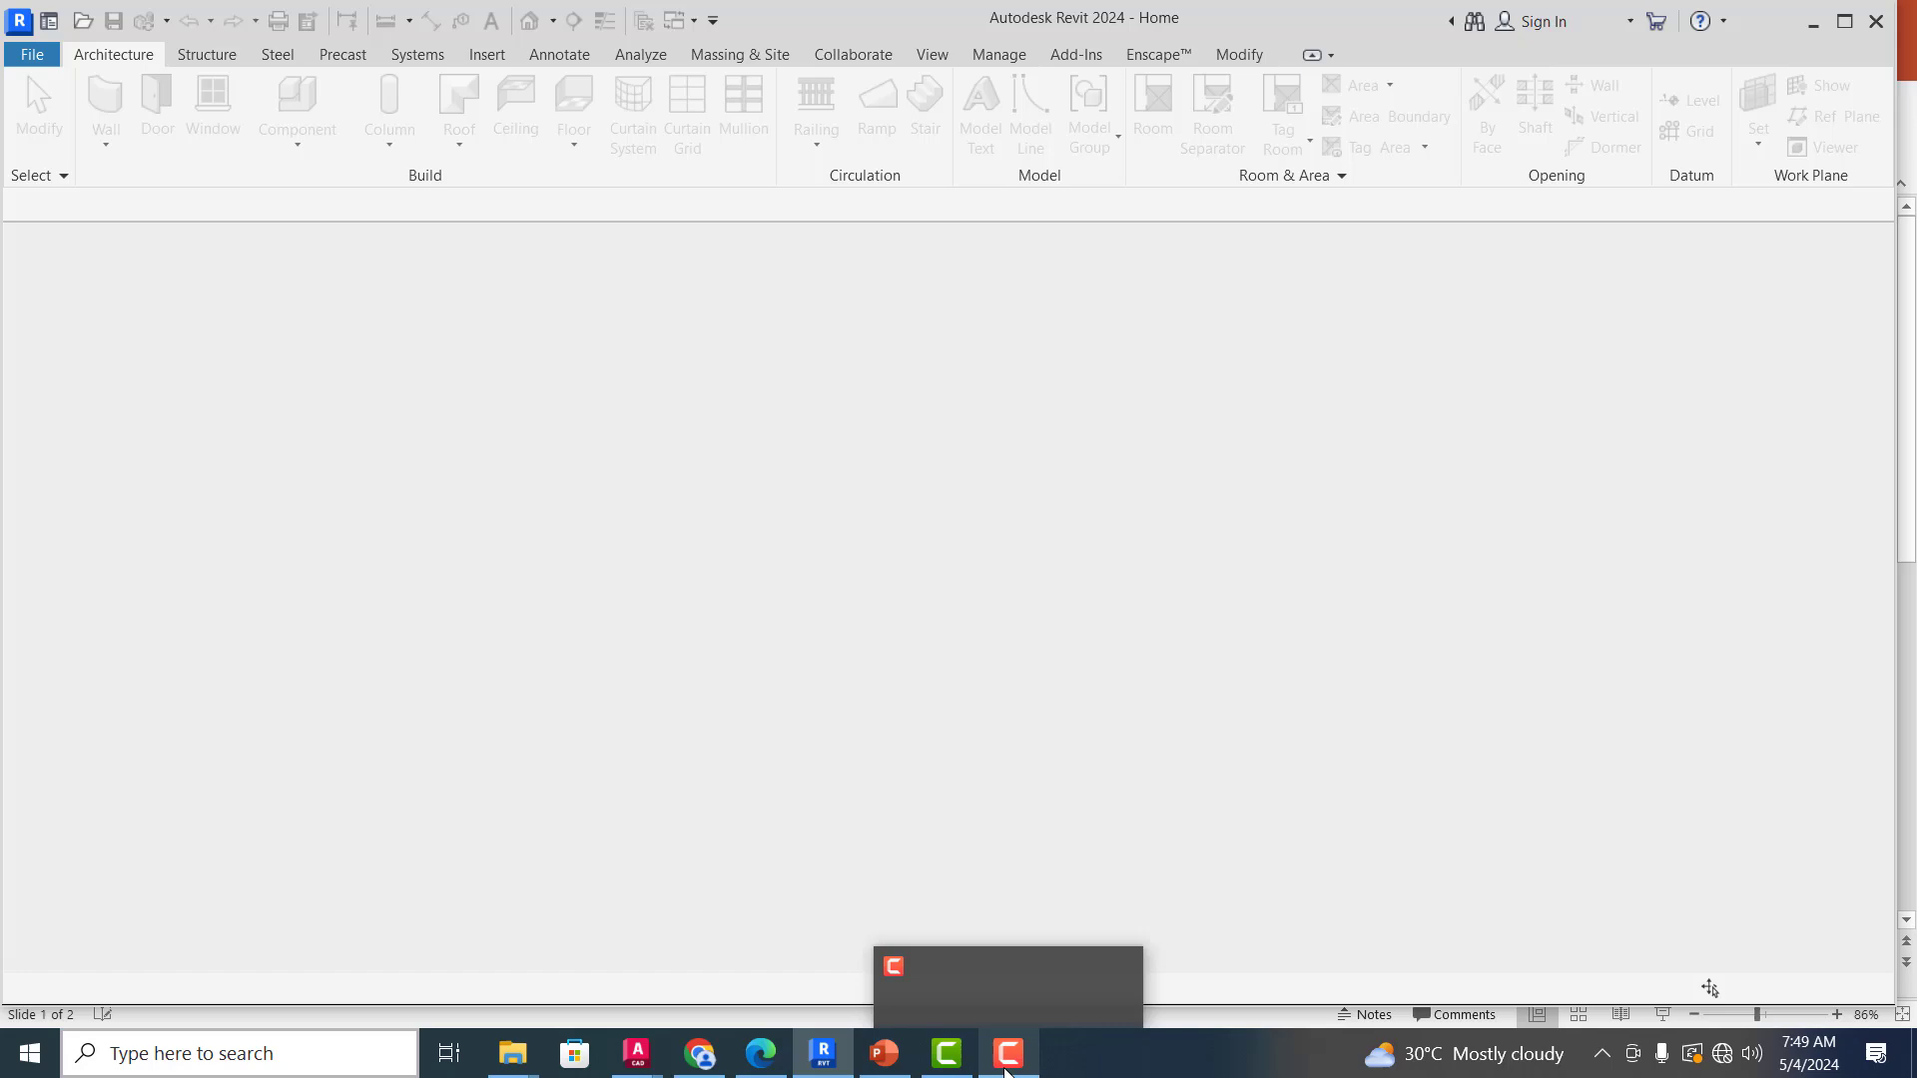
Step: Once Project1 loads, flip between the Structure and Architecture tabs, then view the Steel tab
{"action": "left_click", "coordinate": [1014, 1058]}
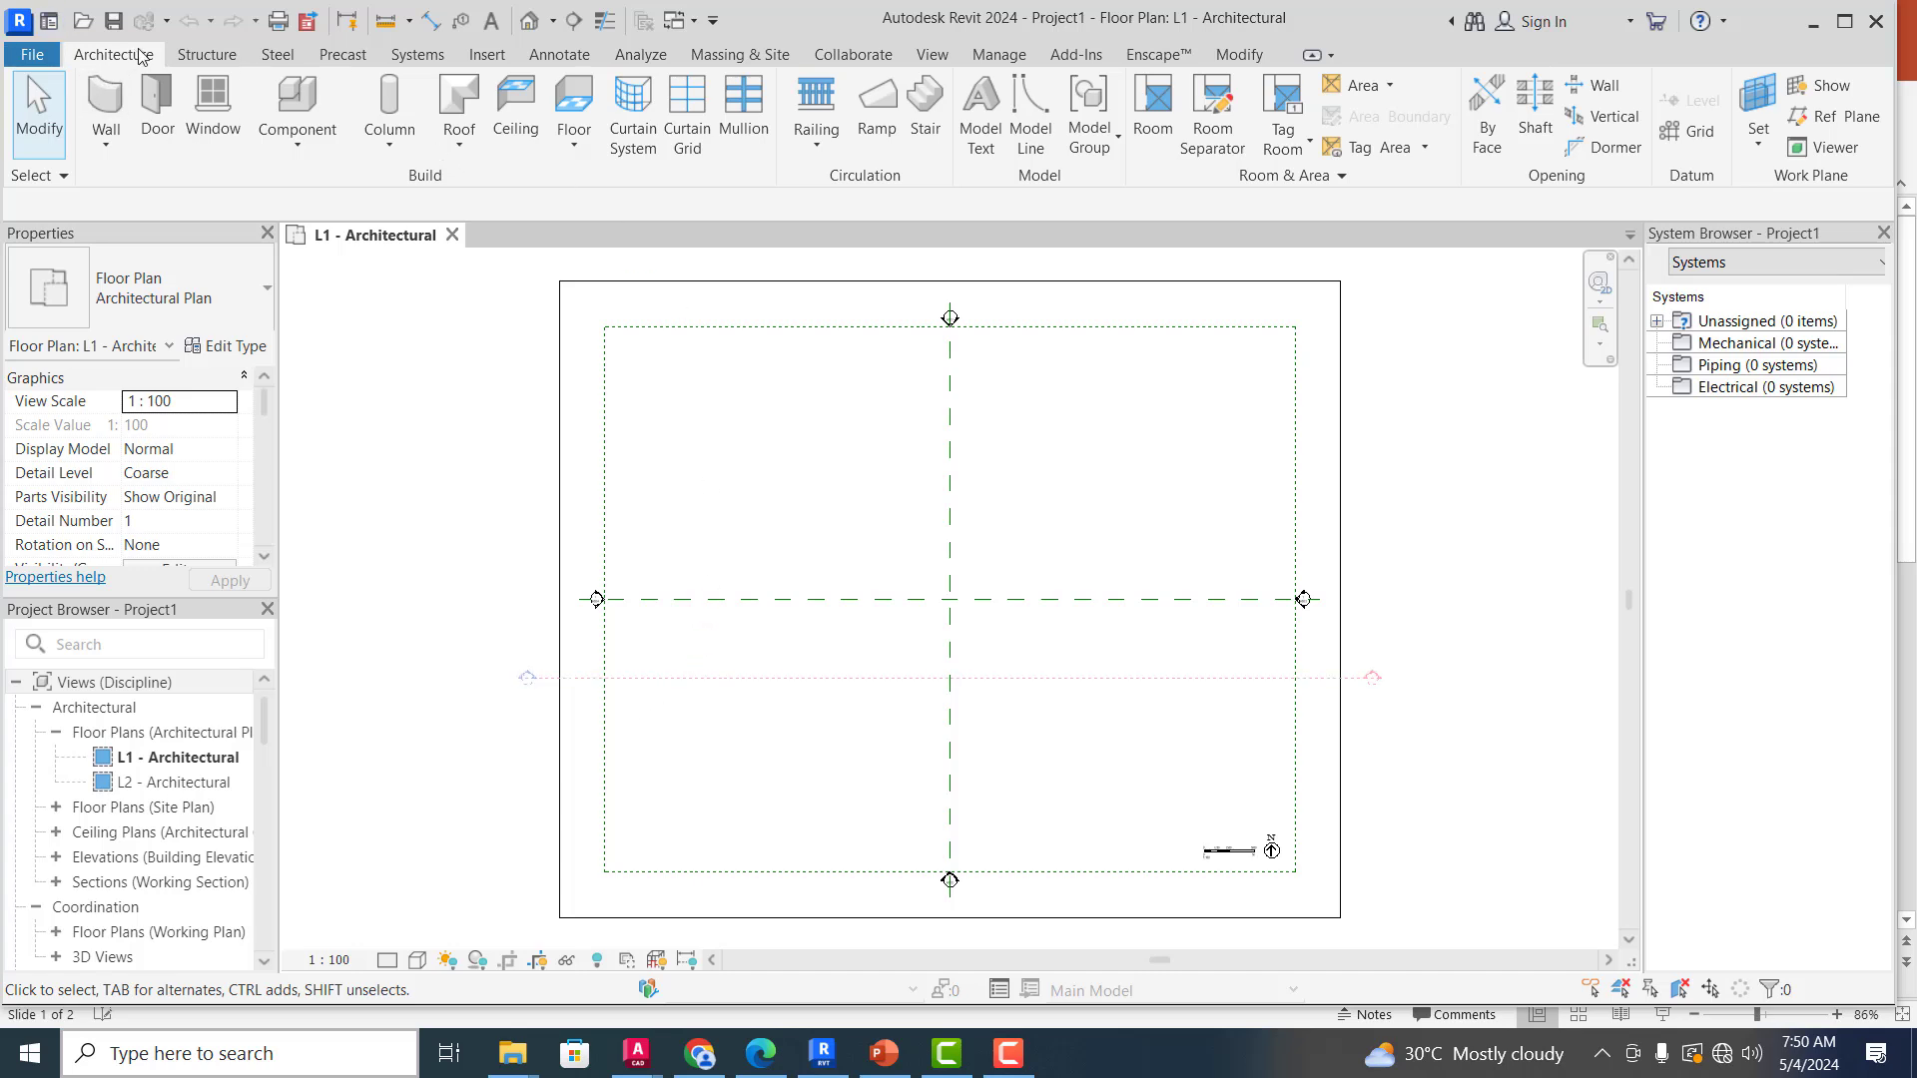
{"action": "left_click", "coordinate": [205, 55]}
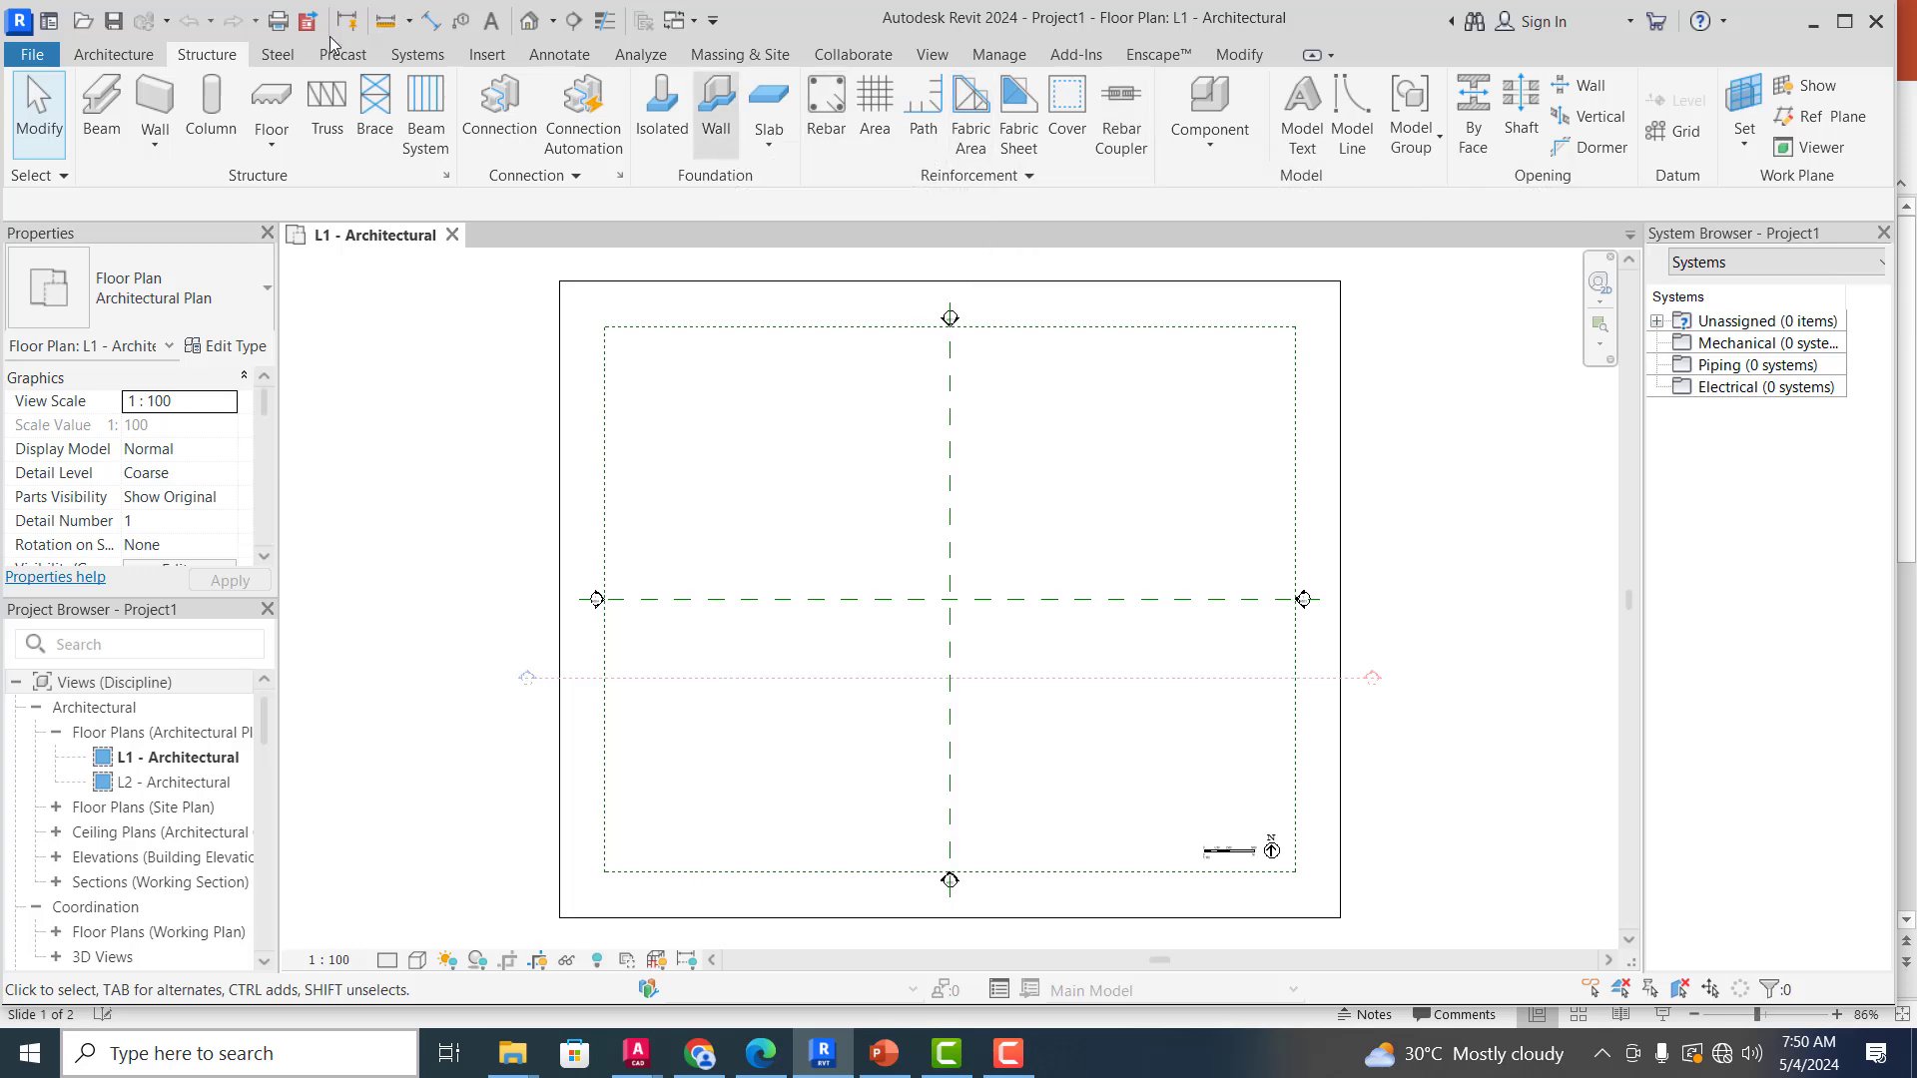
{"action": "left_click", "coordinate": [145, 54]}
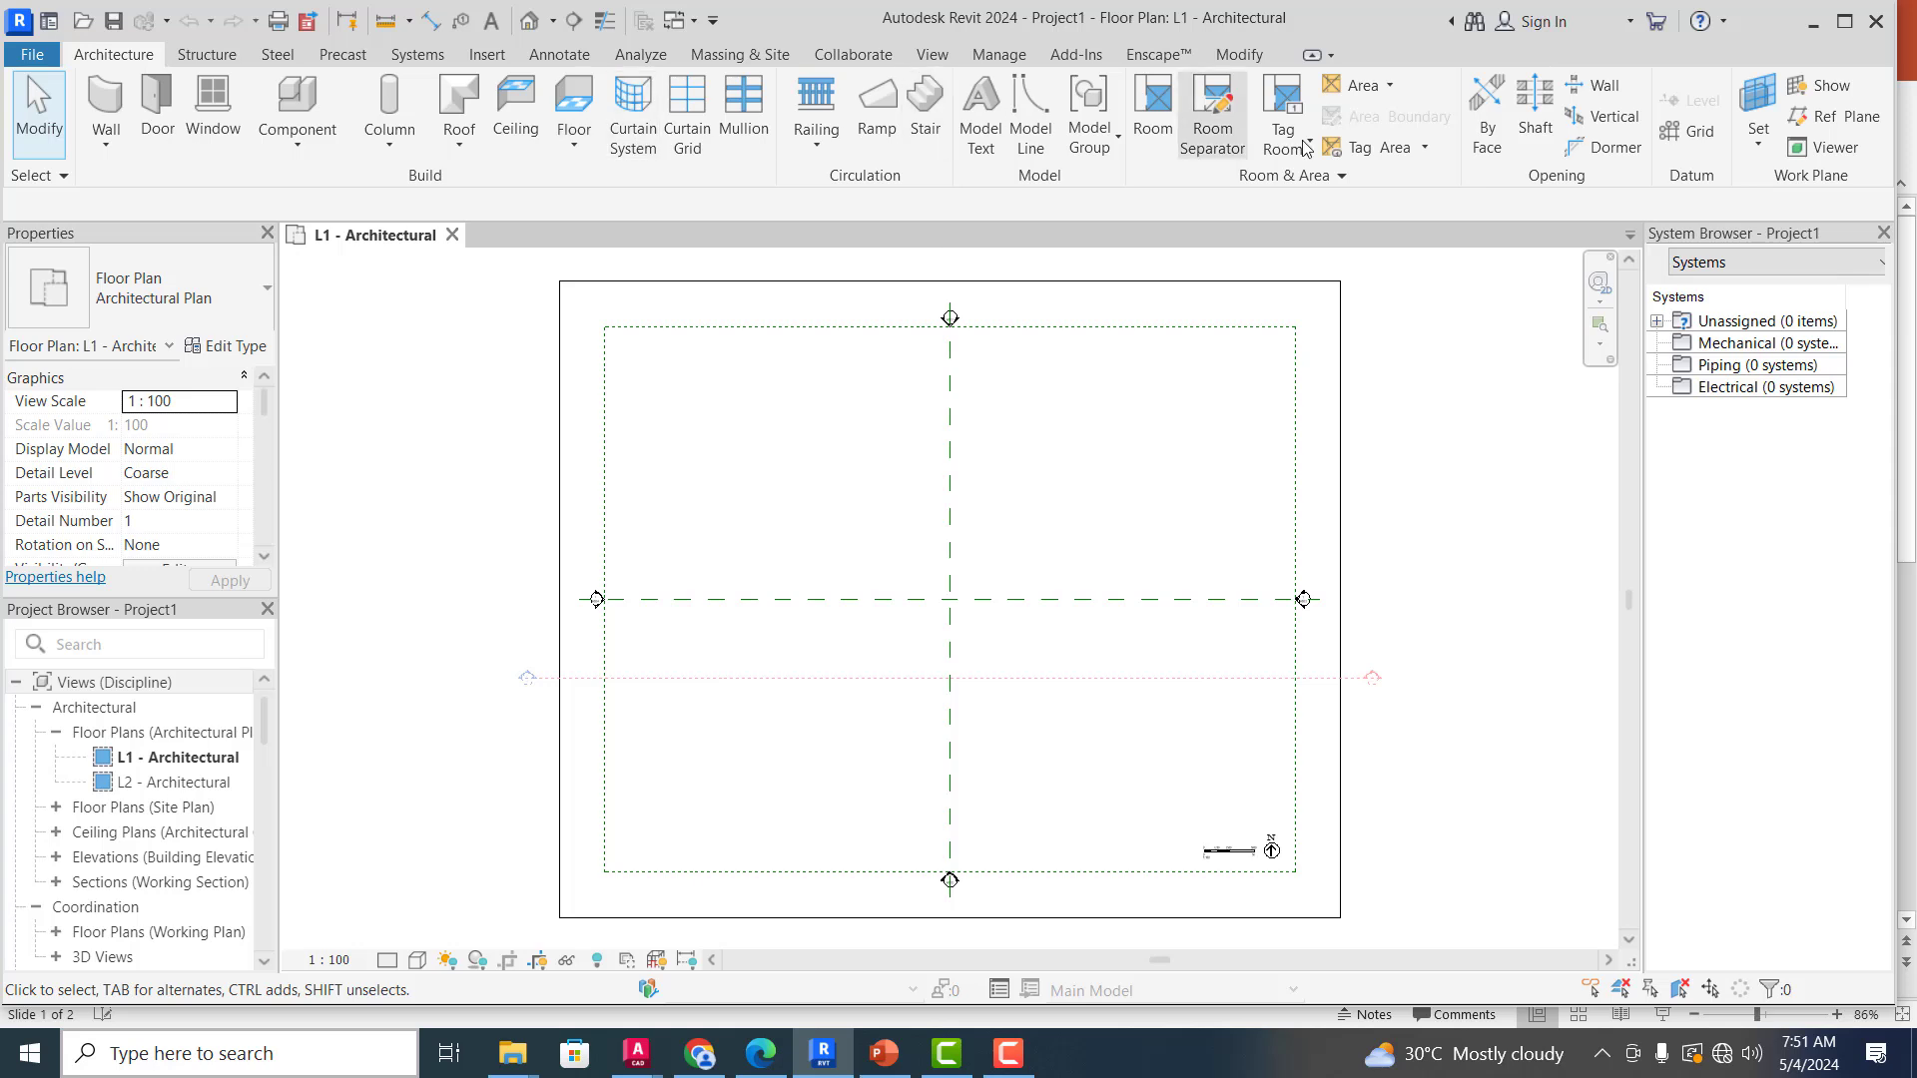
{"action": "left_click", "coordinate": [194, 56]}
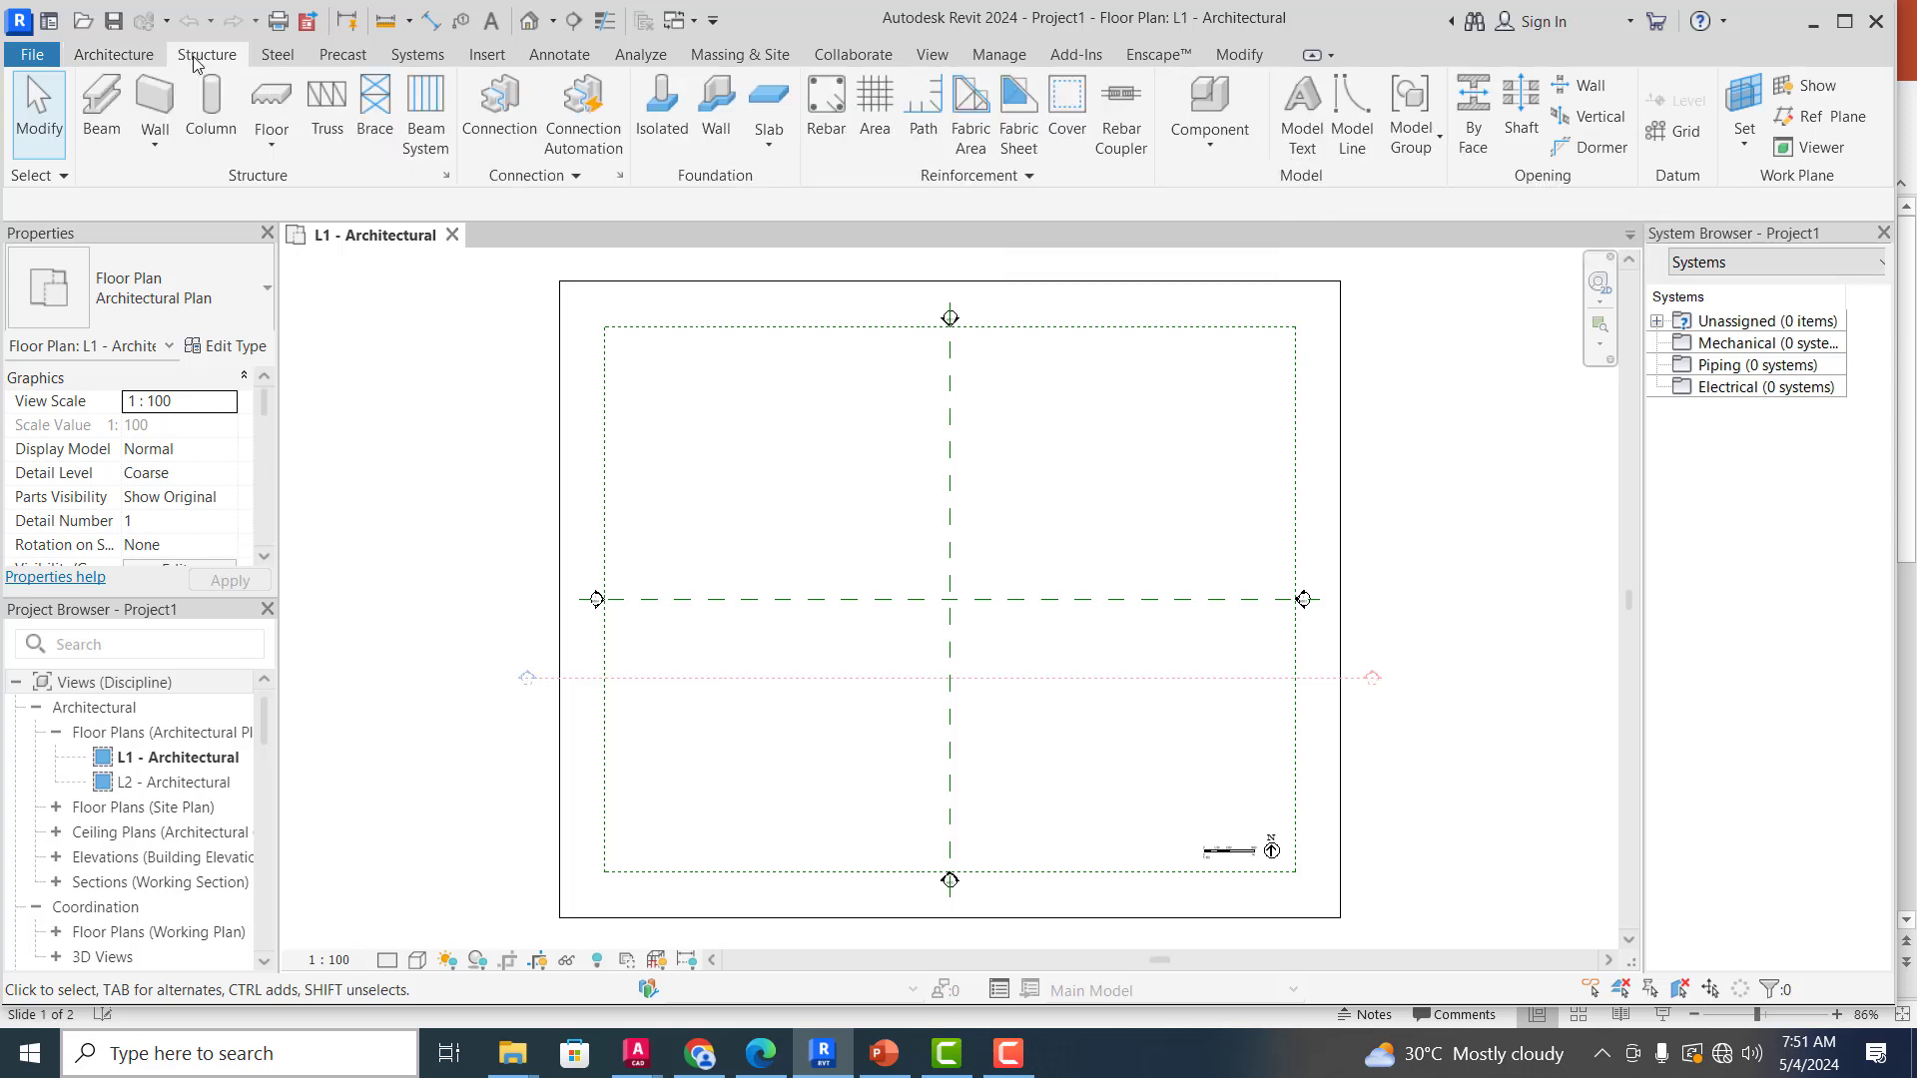
{"action": "left_click", "coordinate": [137, 58]}
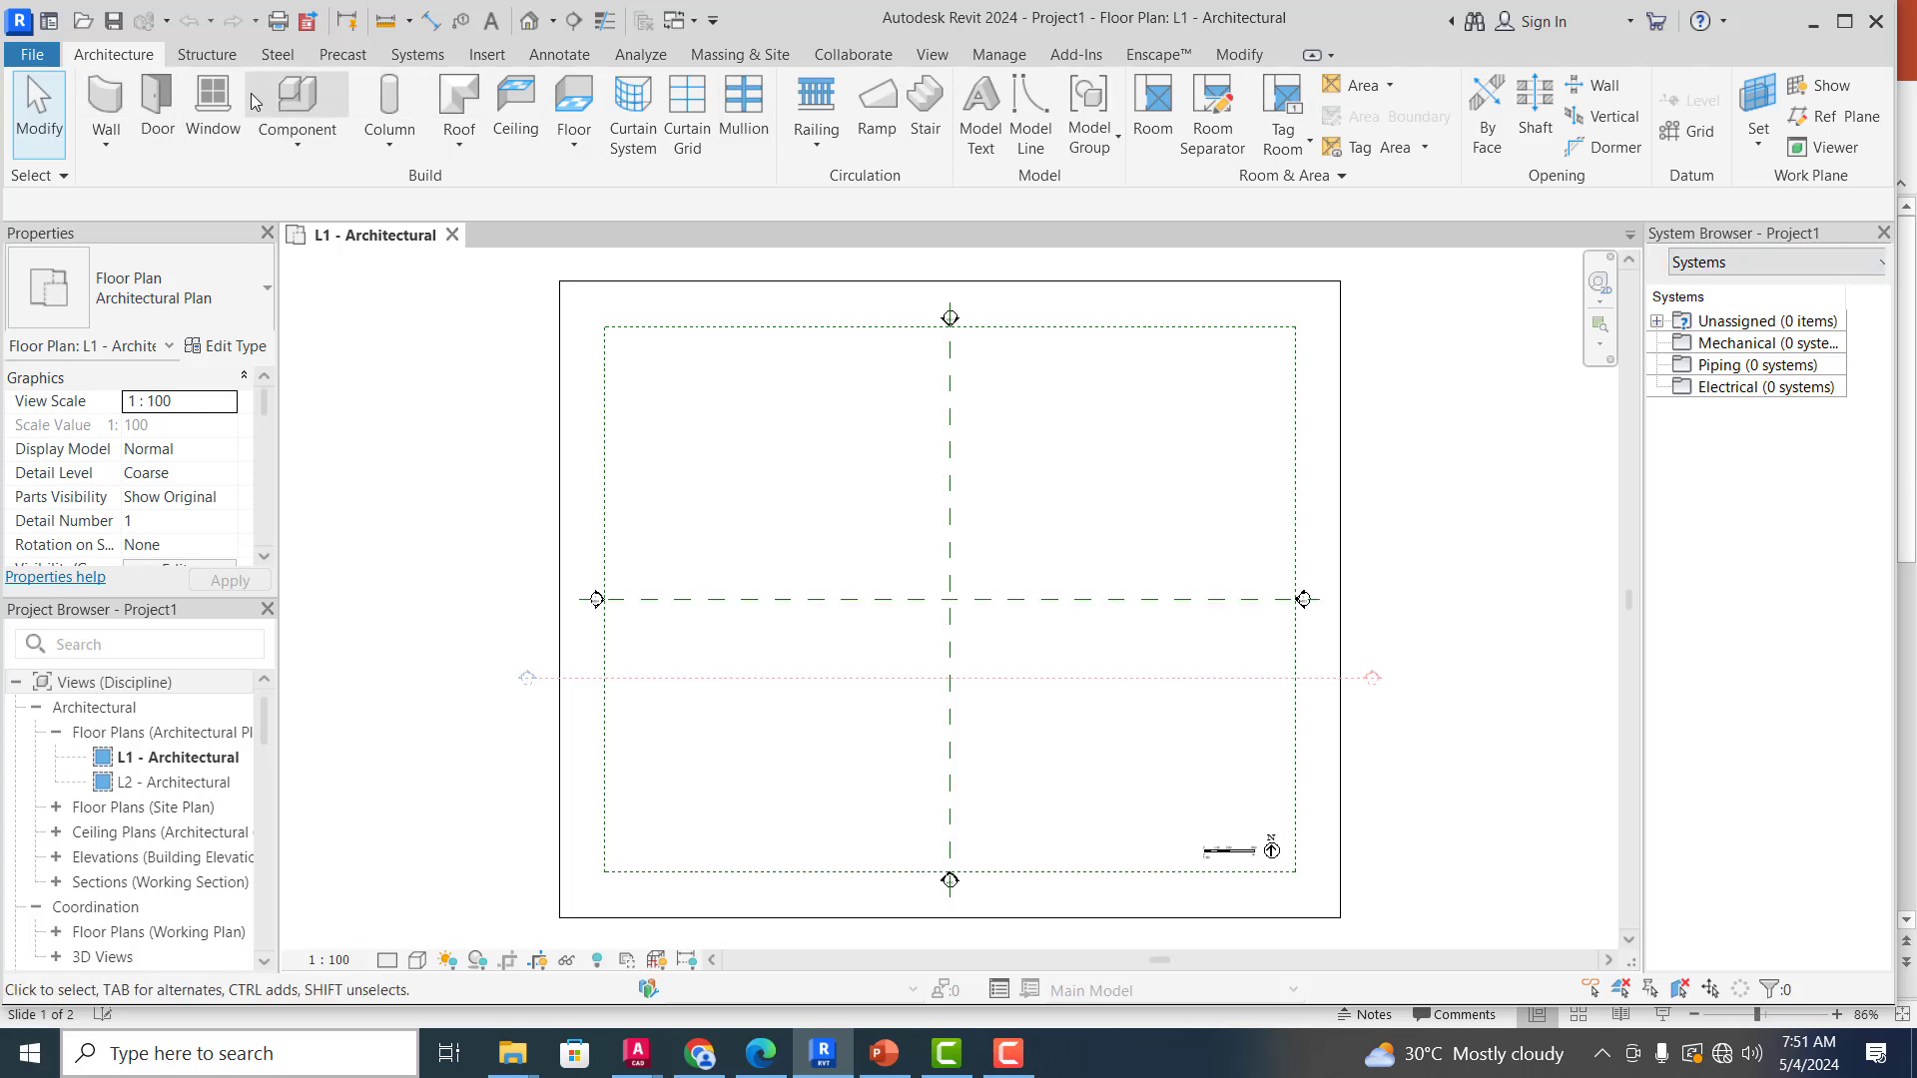
{"action": "left_click", "coordinate": [199, 57]}
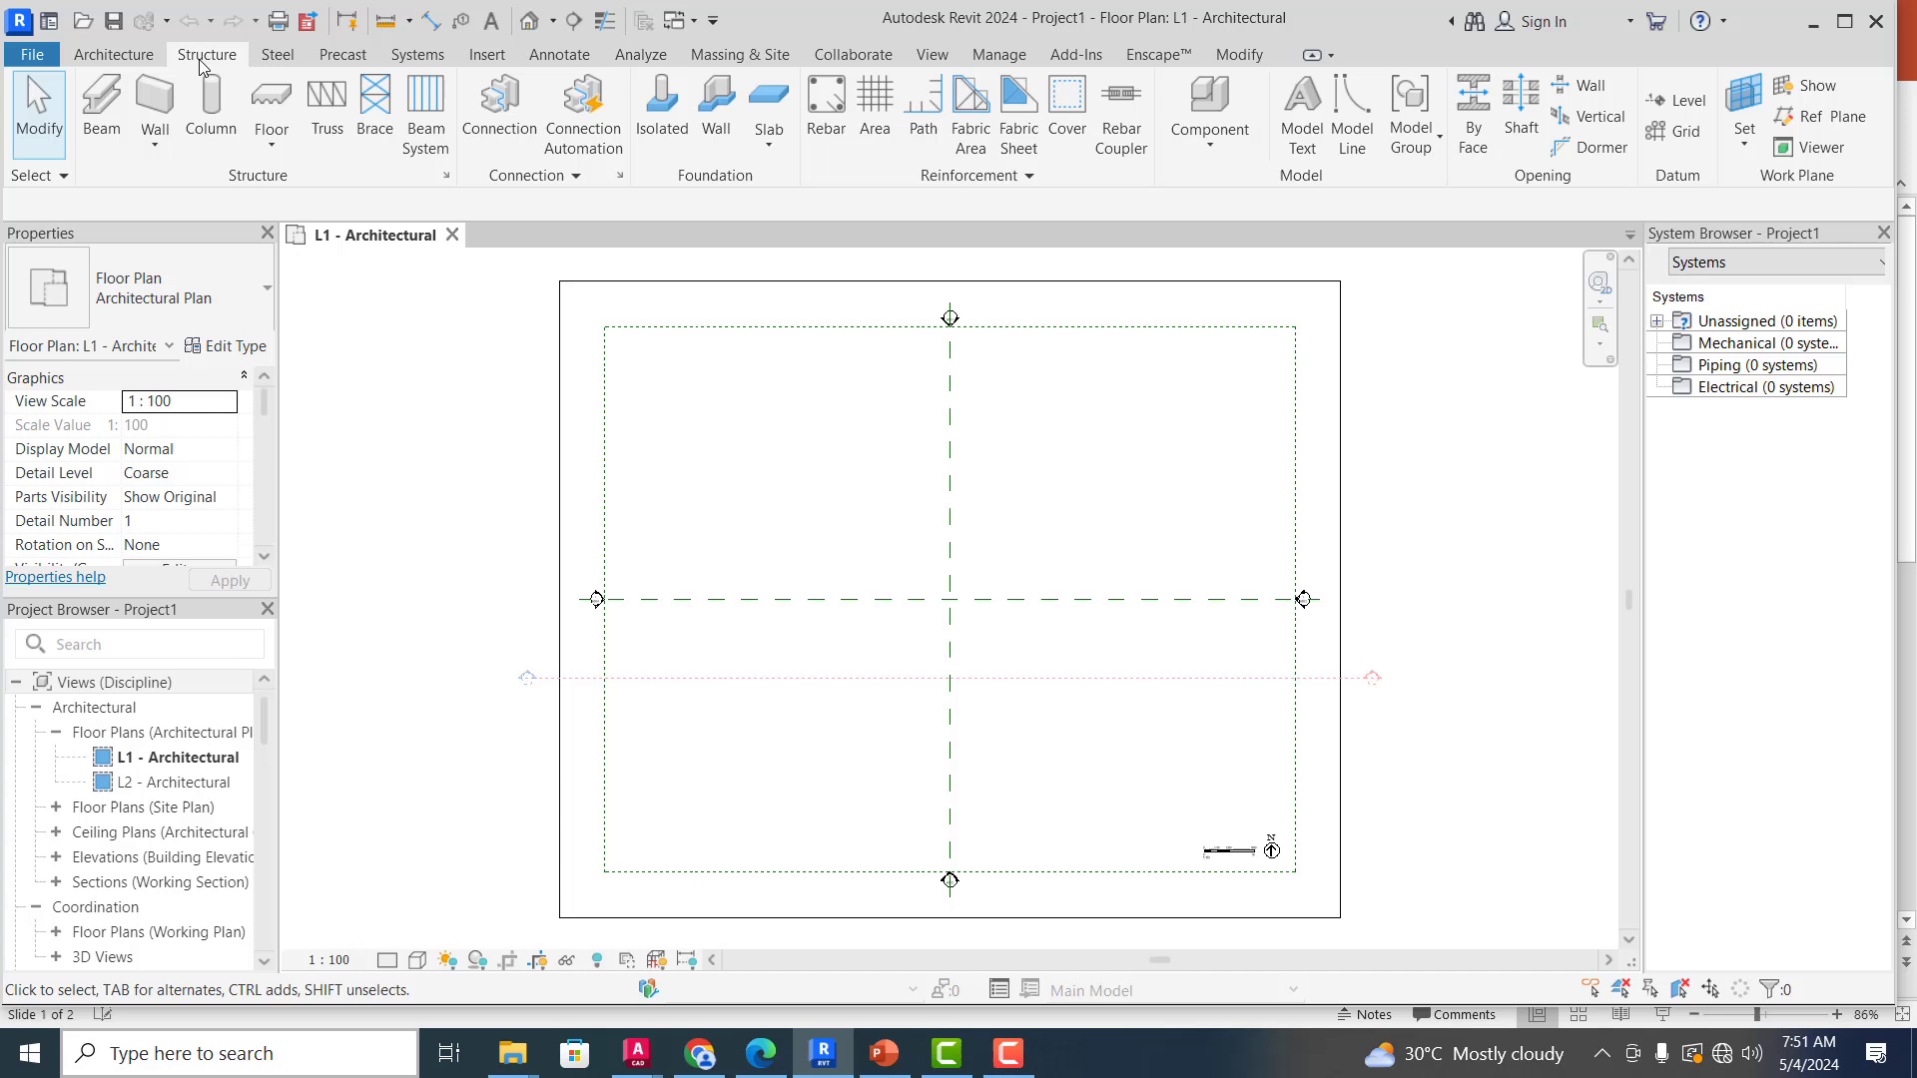
{"action": "left_click", "coordinate": [285, 58]}
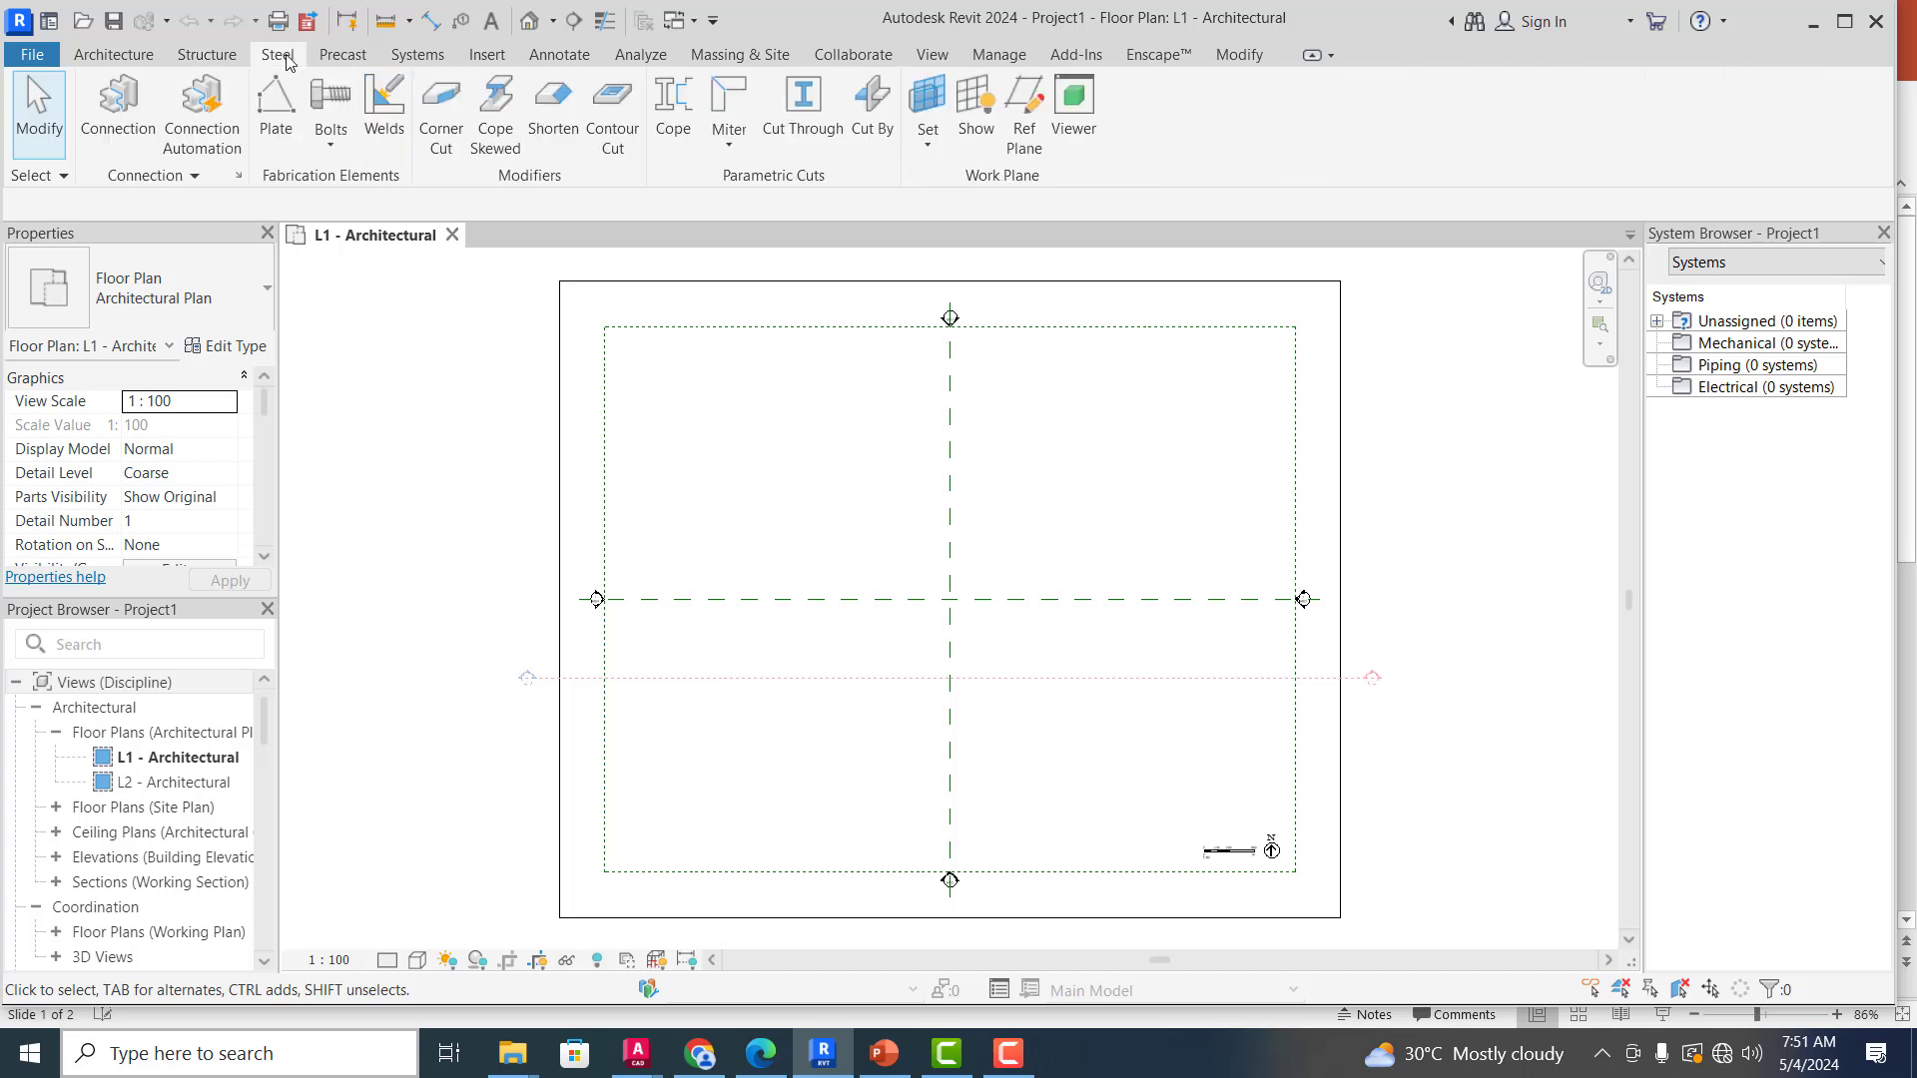
Step: Browse the Precast tools, then the Insert tab's Revit, IFC, CAD and PDF linking tools
{"action": "left_click", "coordinate": [360, 58]}
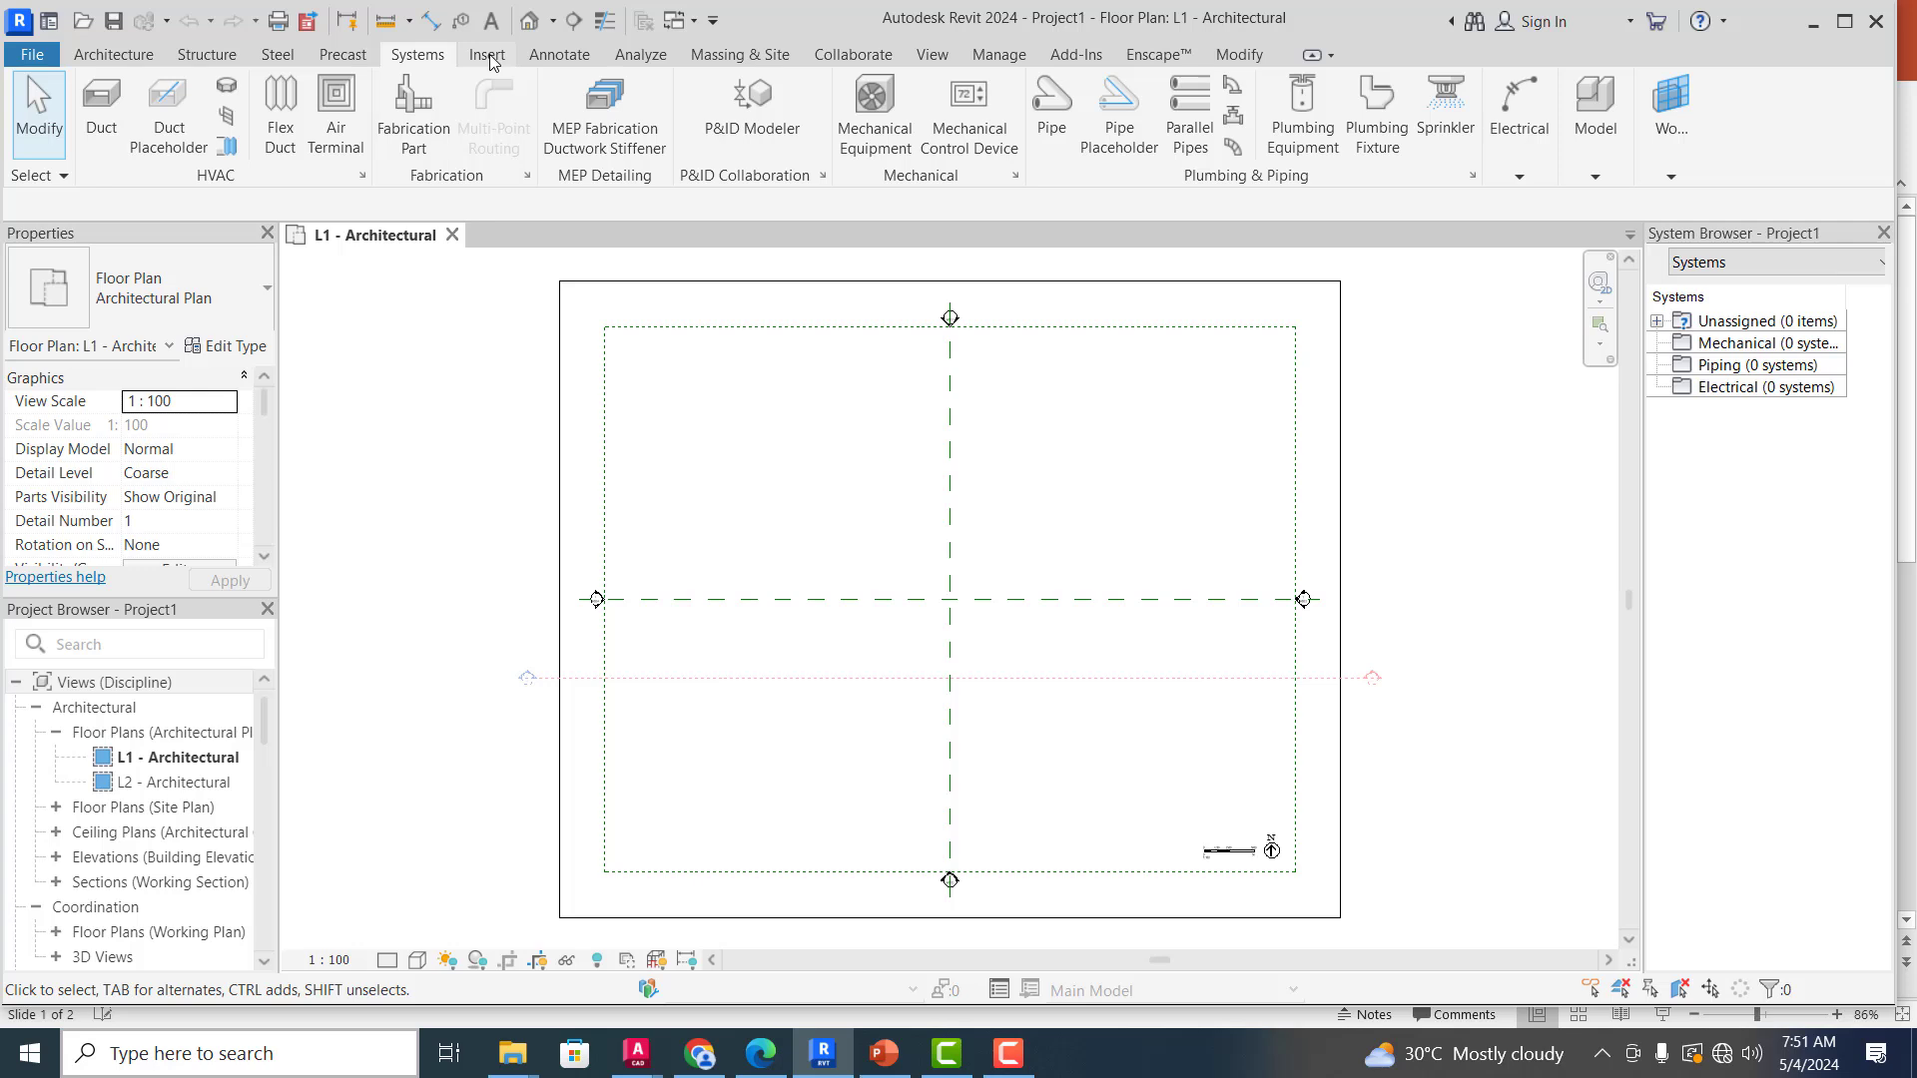
{"action": "left_click", "coordinate": [488, 56]}
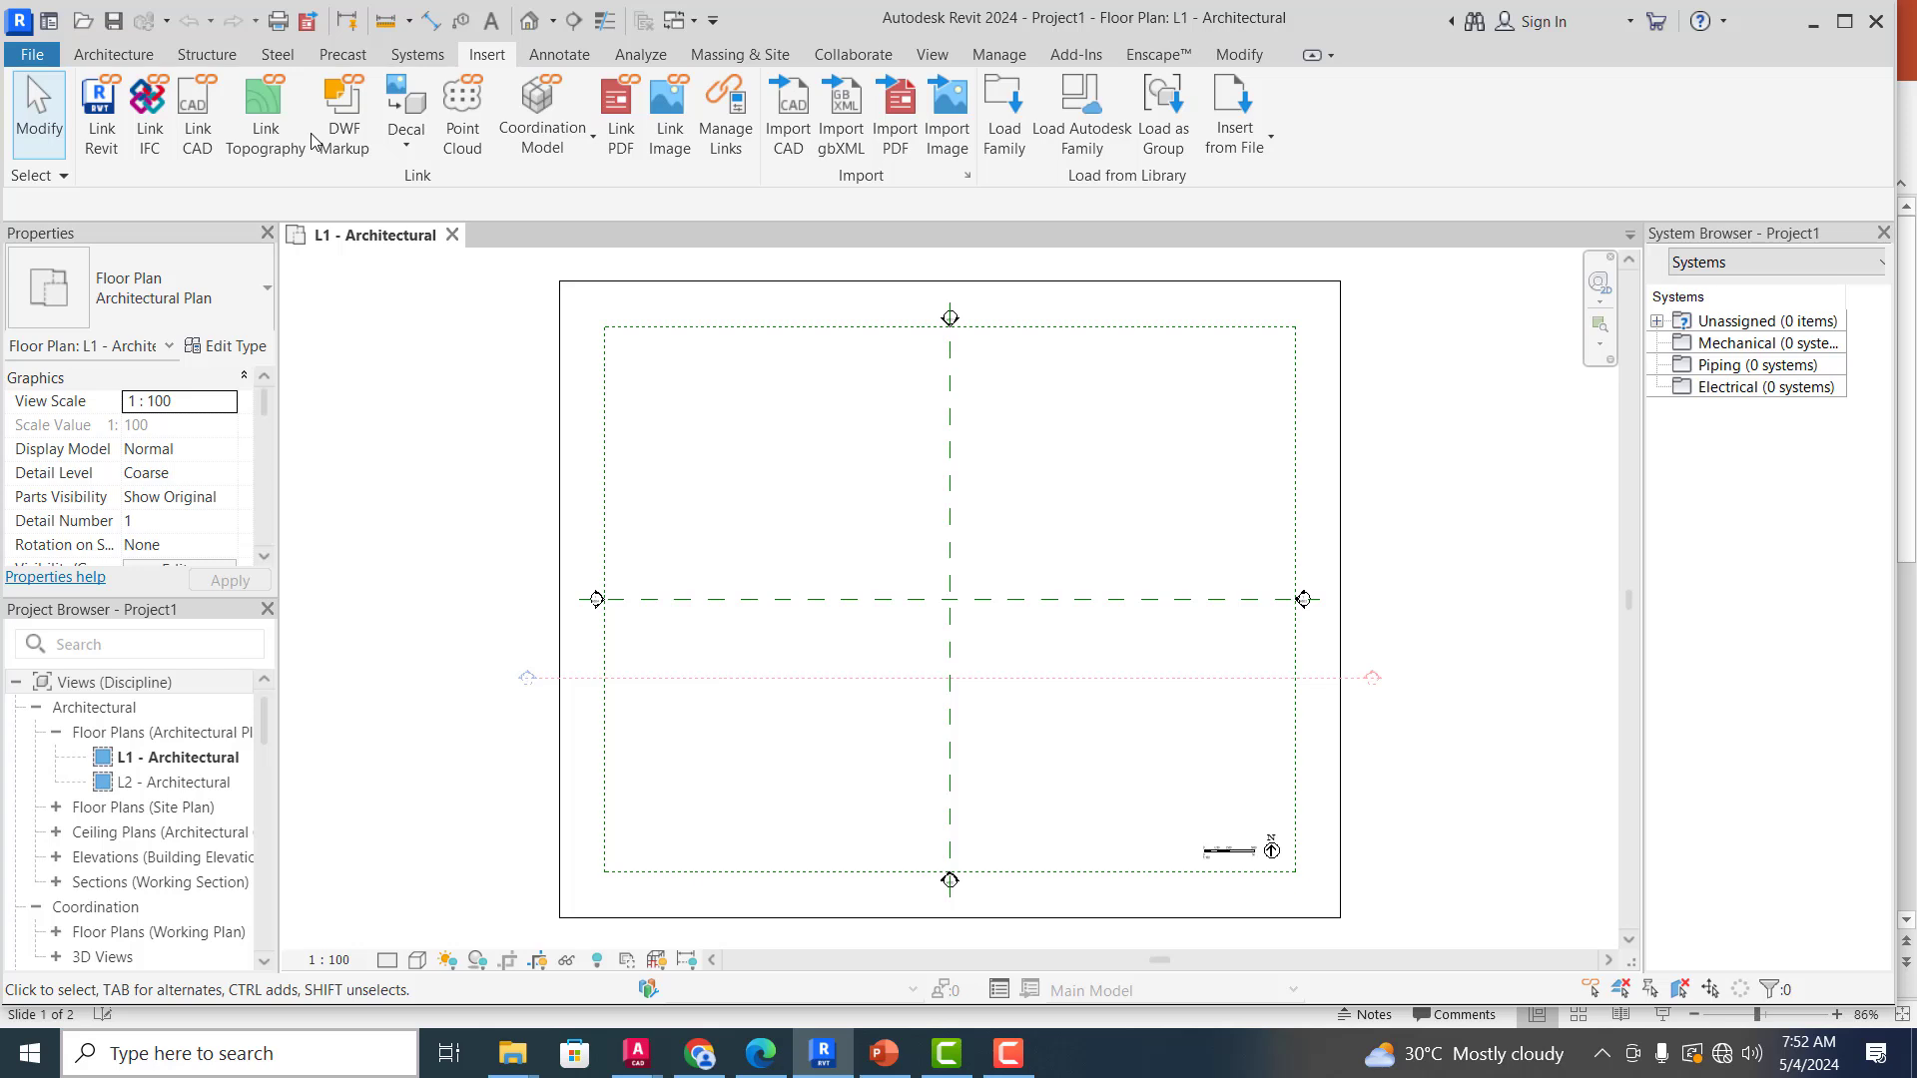
Step: Step through the Annotate, Analyze, Massing & Site and View ribbon tabs
{"action": "left_click", "coordinate": [626, 54]}
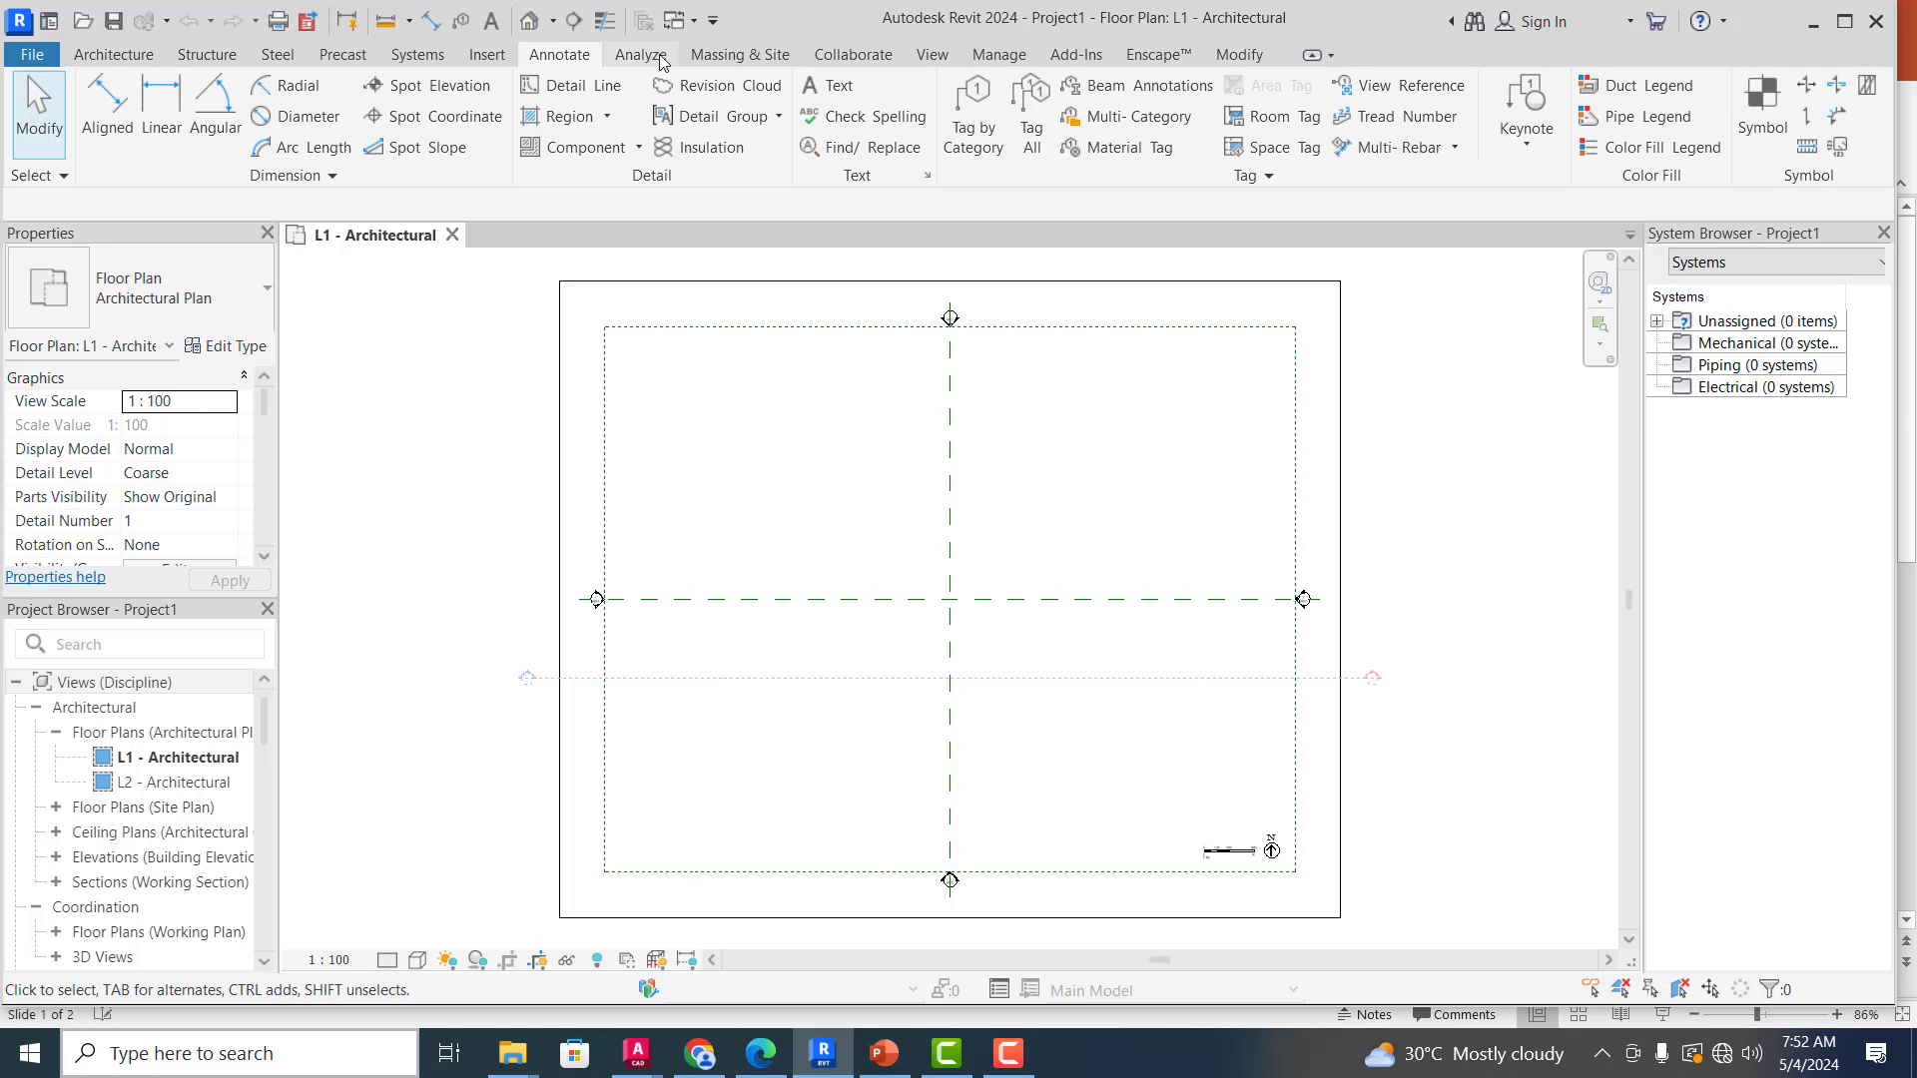
{"action": "left_click", "coordinate": [660, 62]}
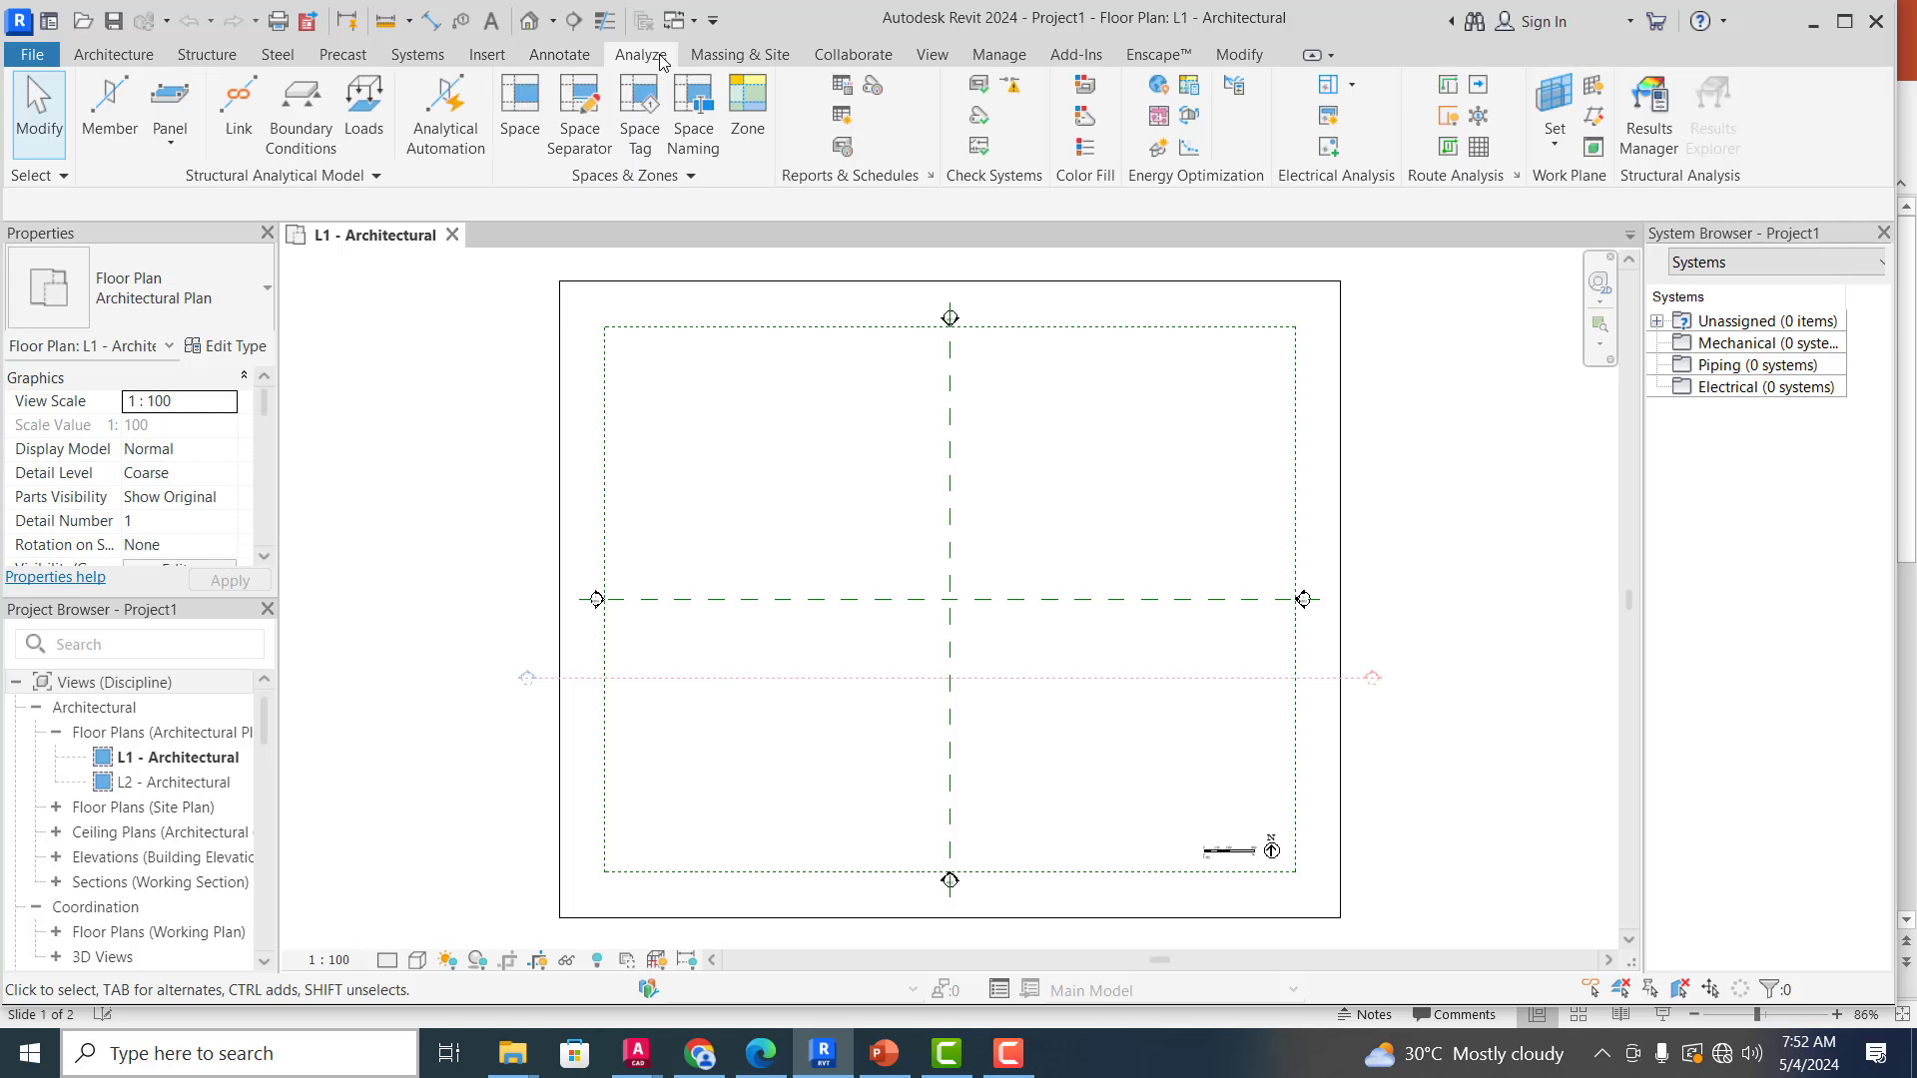
{"action": "left_click", "coordinate": [752, 60]}
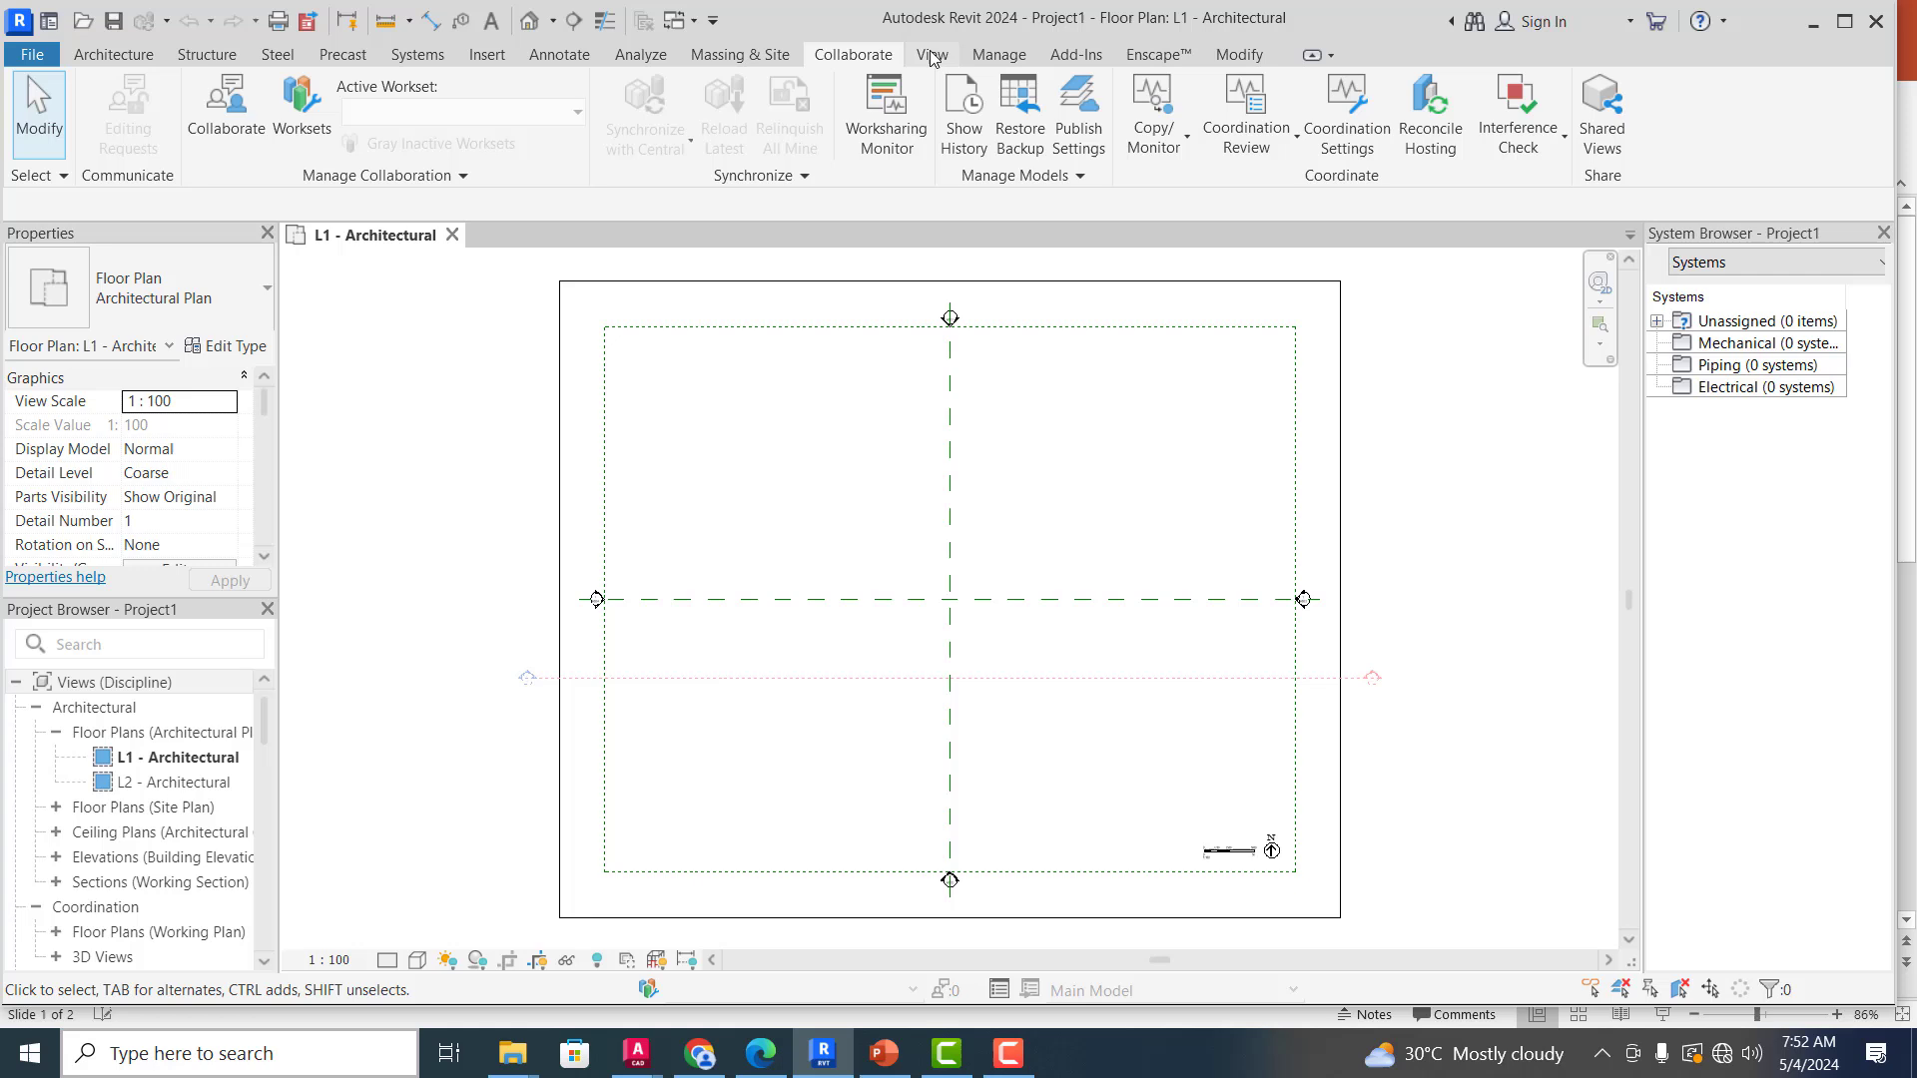
{"action": "left_click", "coordinate": [933, 57]}
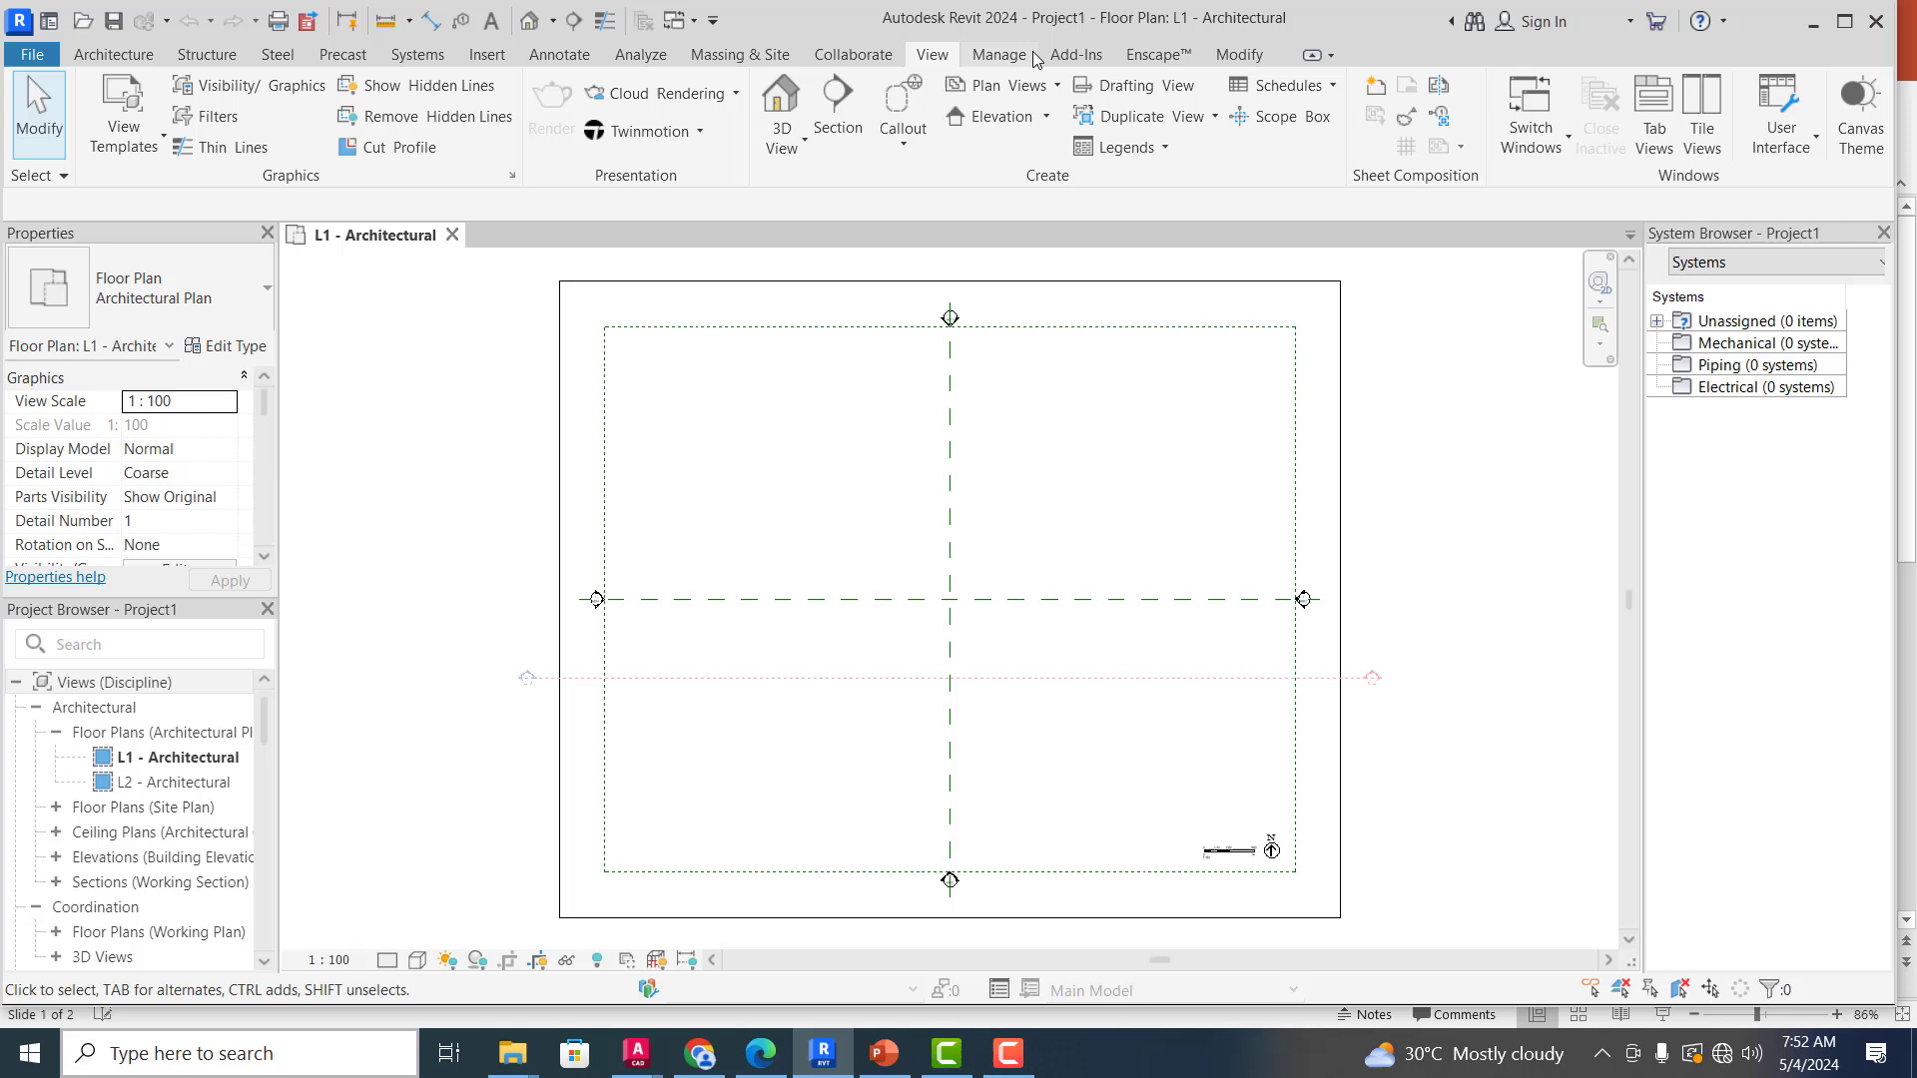
Step: Look over the Manage, Add-Ins and Enscape tabs, return to Architecture, then open the File menu
{"action": "left_click", "coordinate": [1000, 55]}
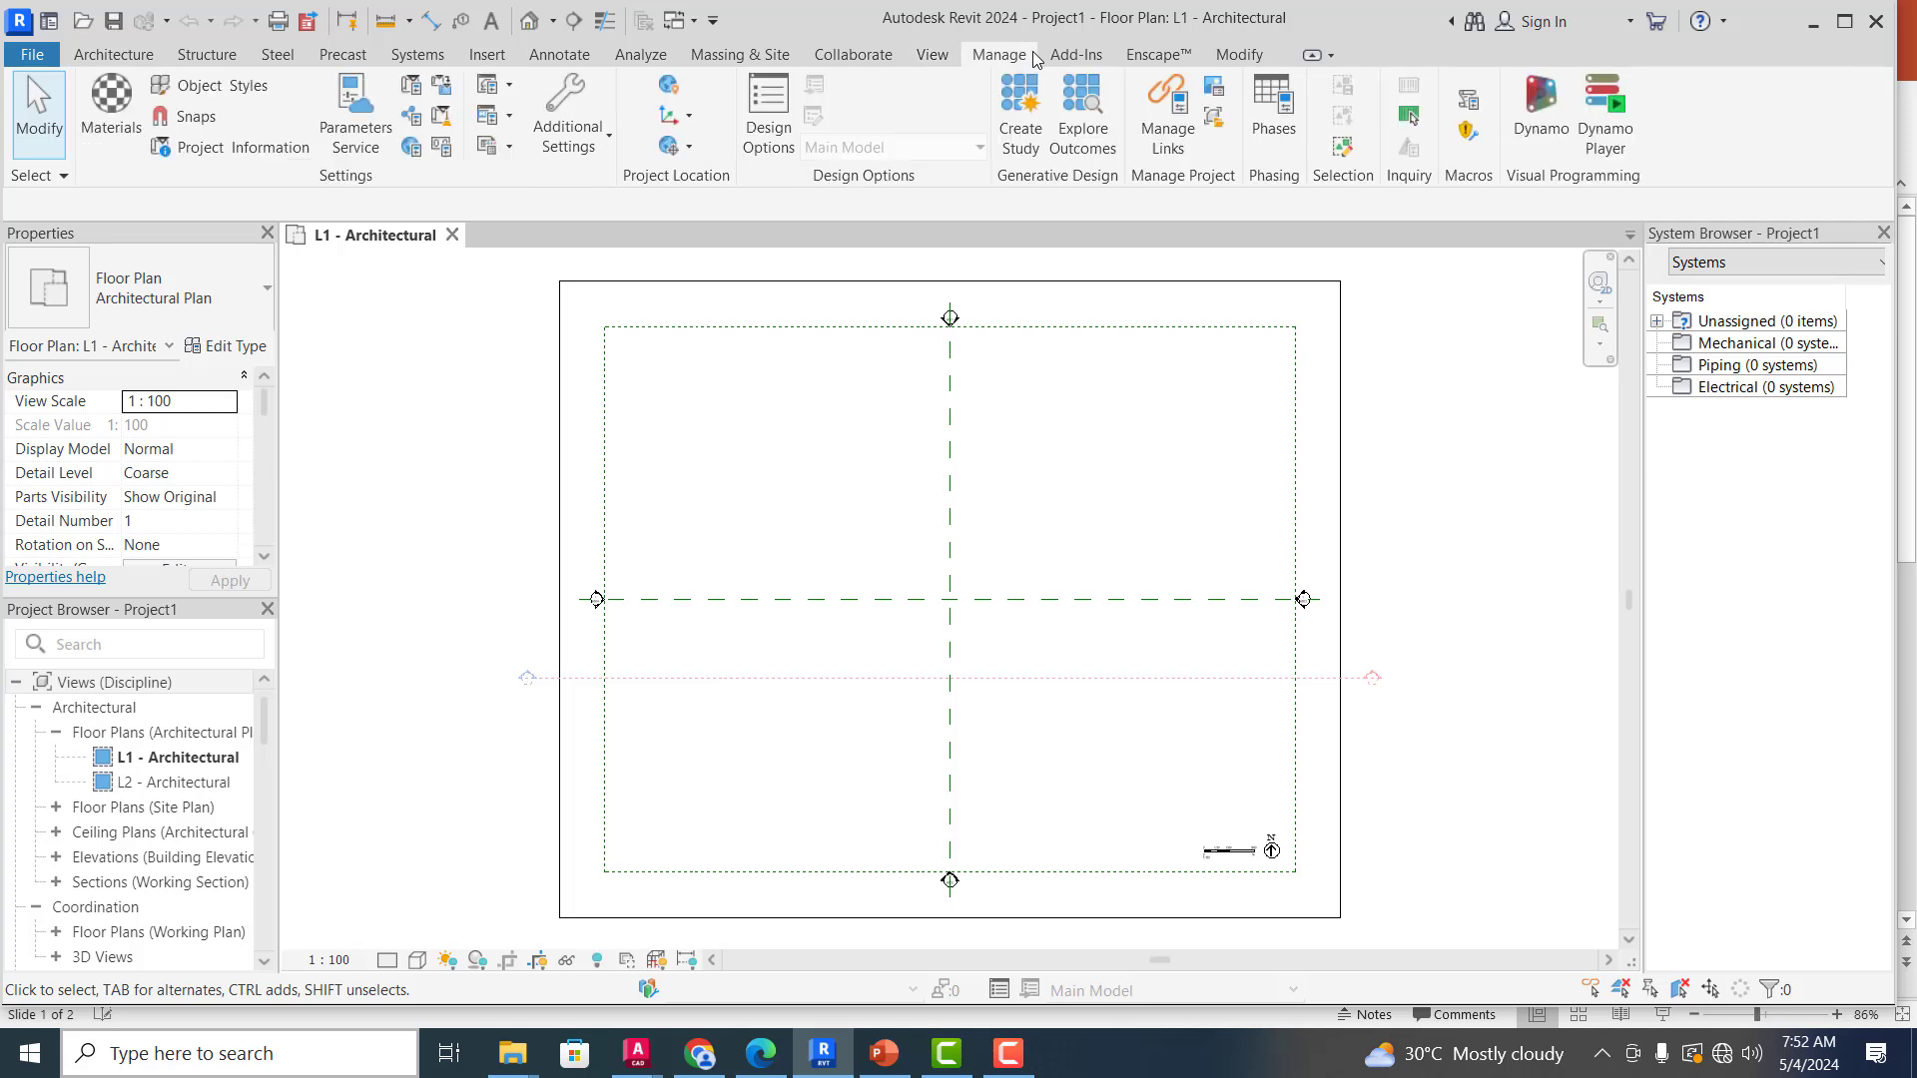
{"action": "left_click", "coordinate": [1099, 58]}
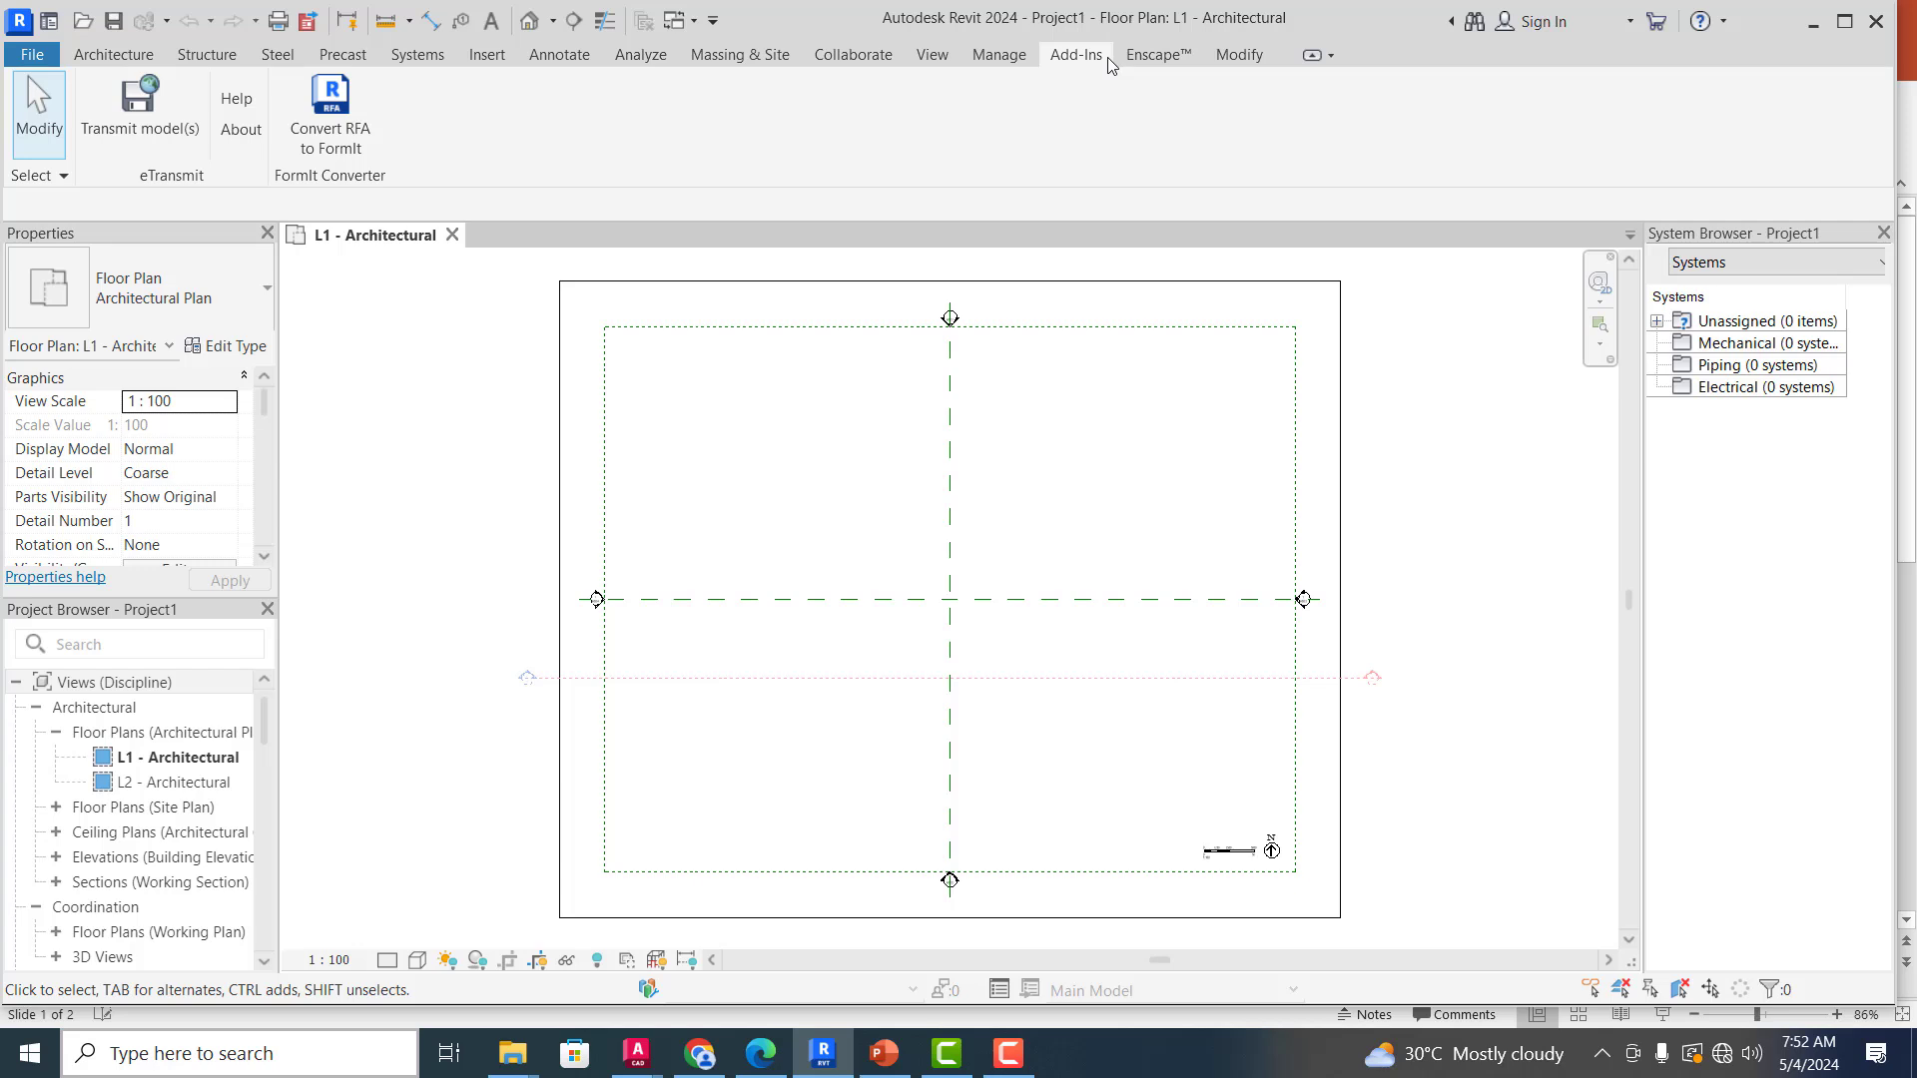
{"action": "left_click", "coordinate": [1158, 58]}
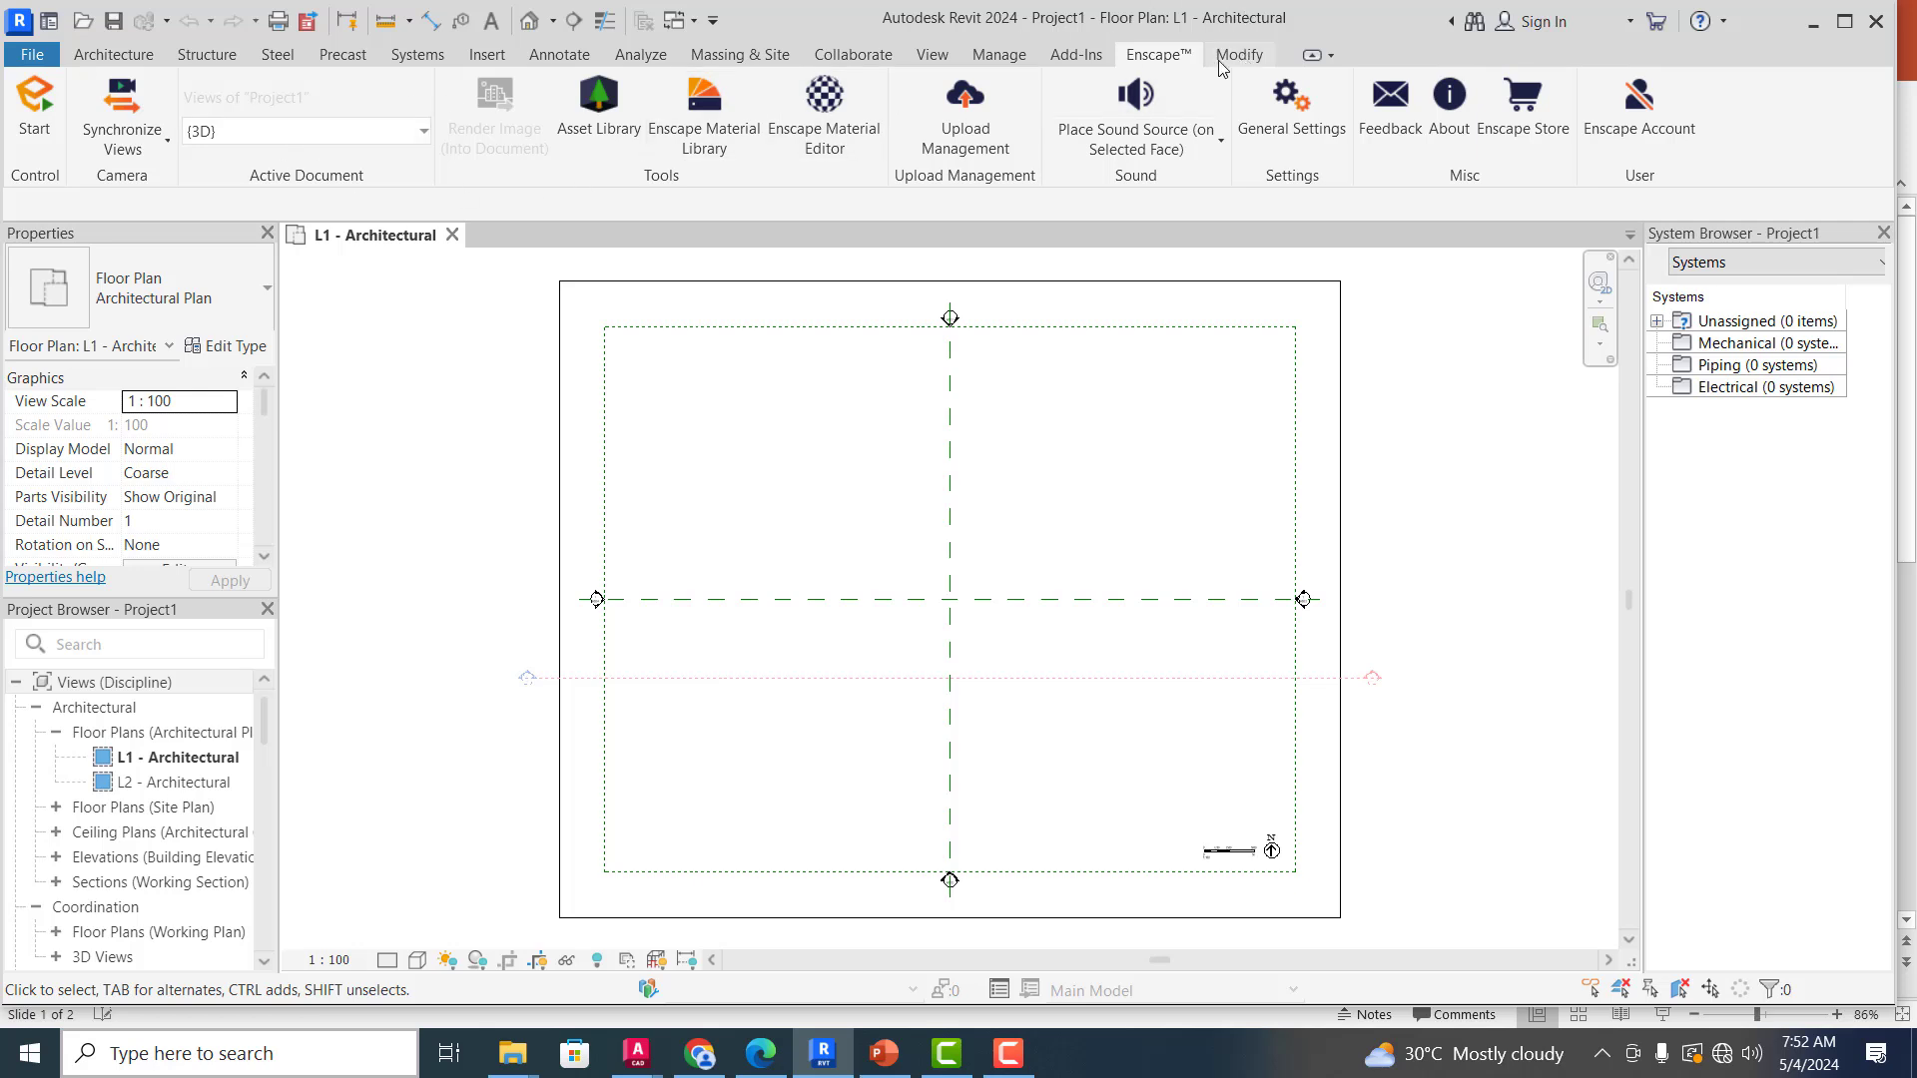
{"action": "left_click", "coordinate": [933, 55]}
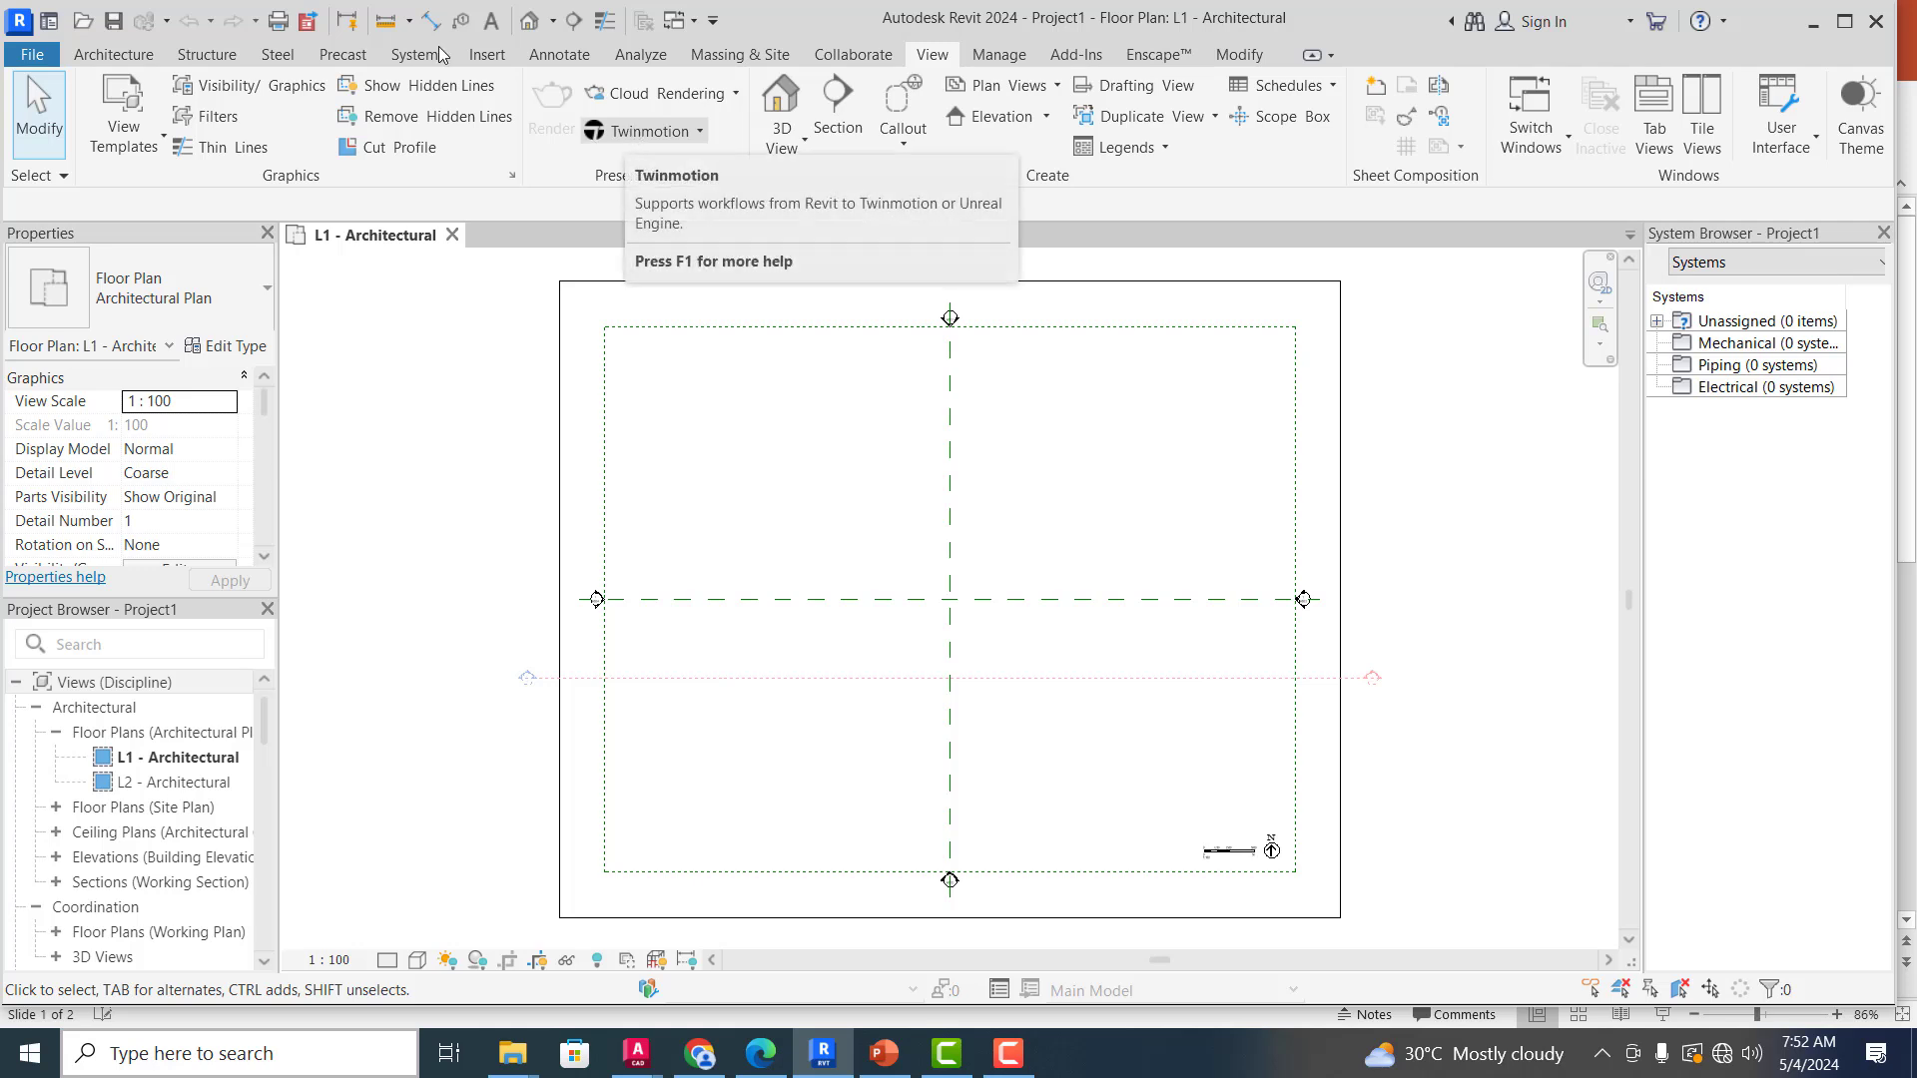
{"action": "left_click", "coordinate": [133, 58]}
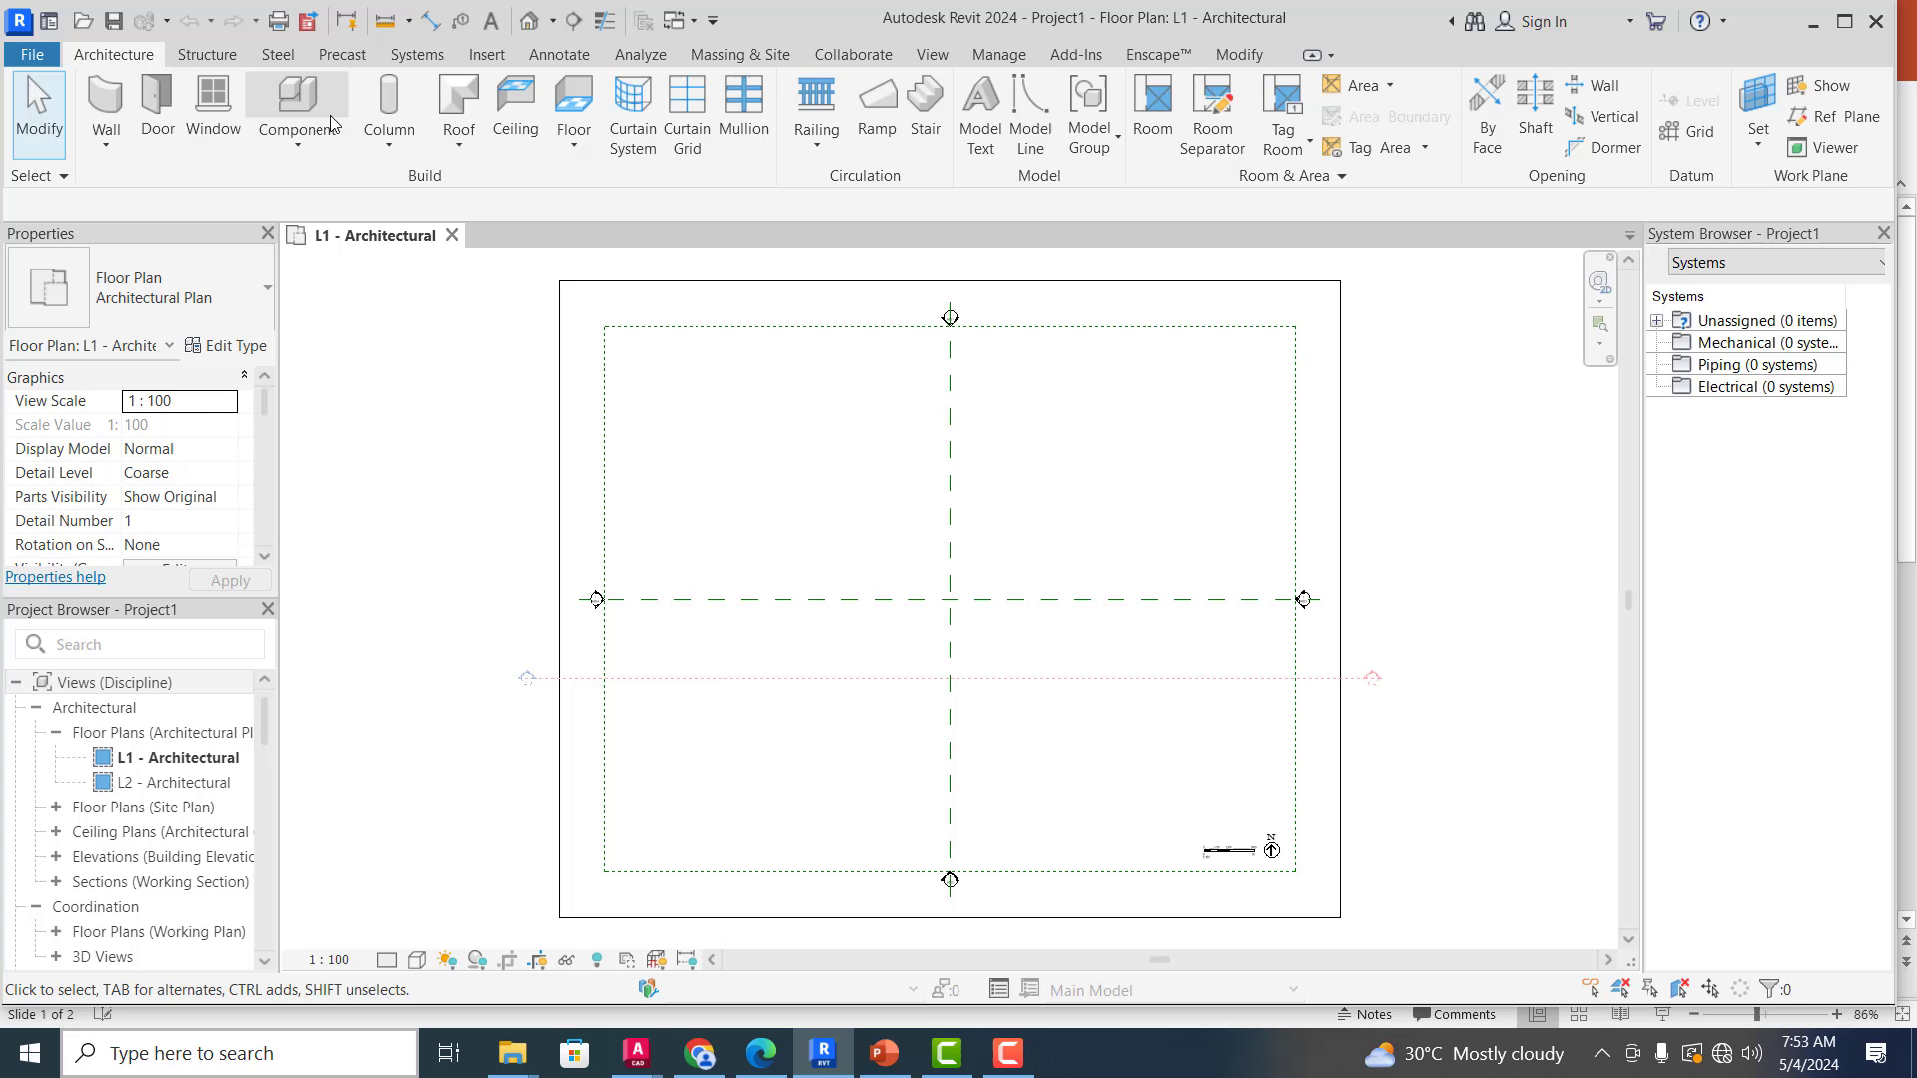
{"action": "left_click", "coordinate": [30, 60]}
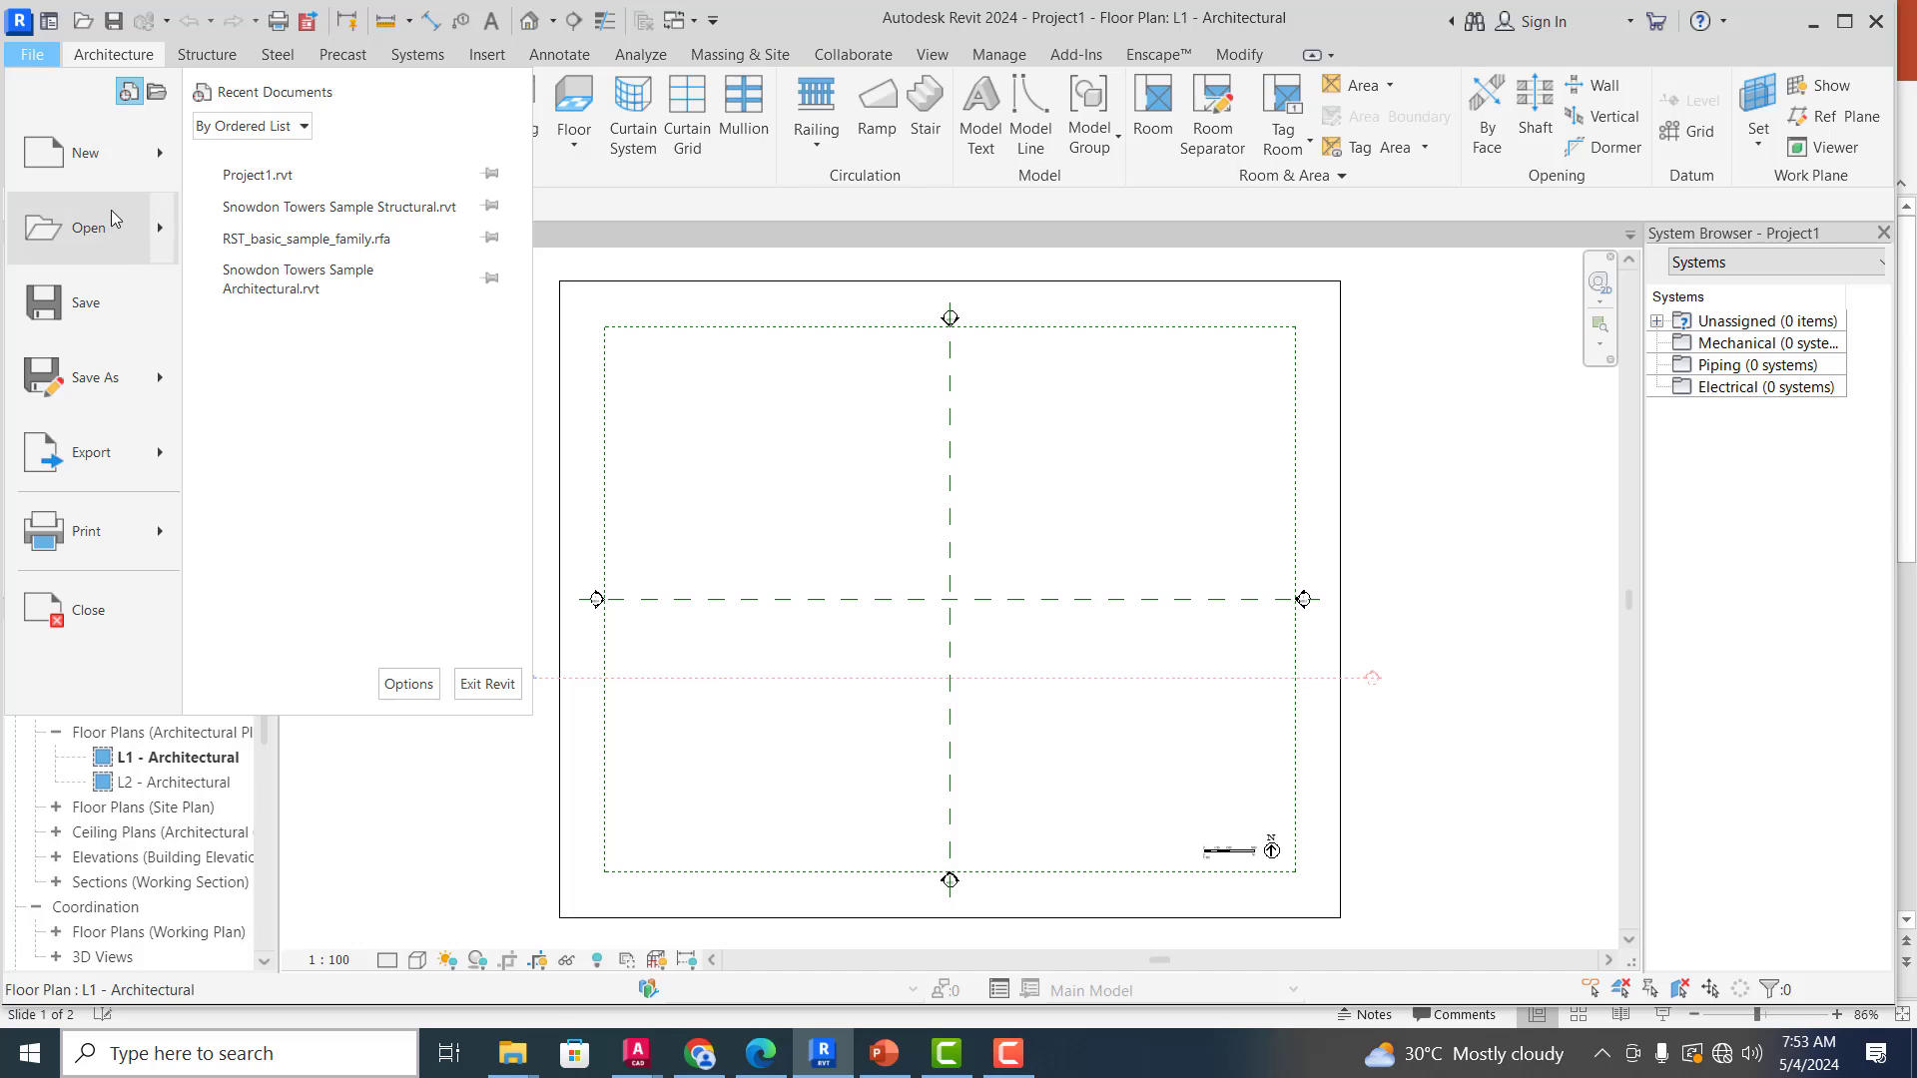
Step: Open Options, close the Bentley sign-in window, and leave the save reminder at 15 minutes
{"action": "left_click", "coordinate": [410, 686]}
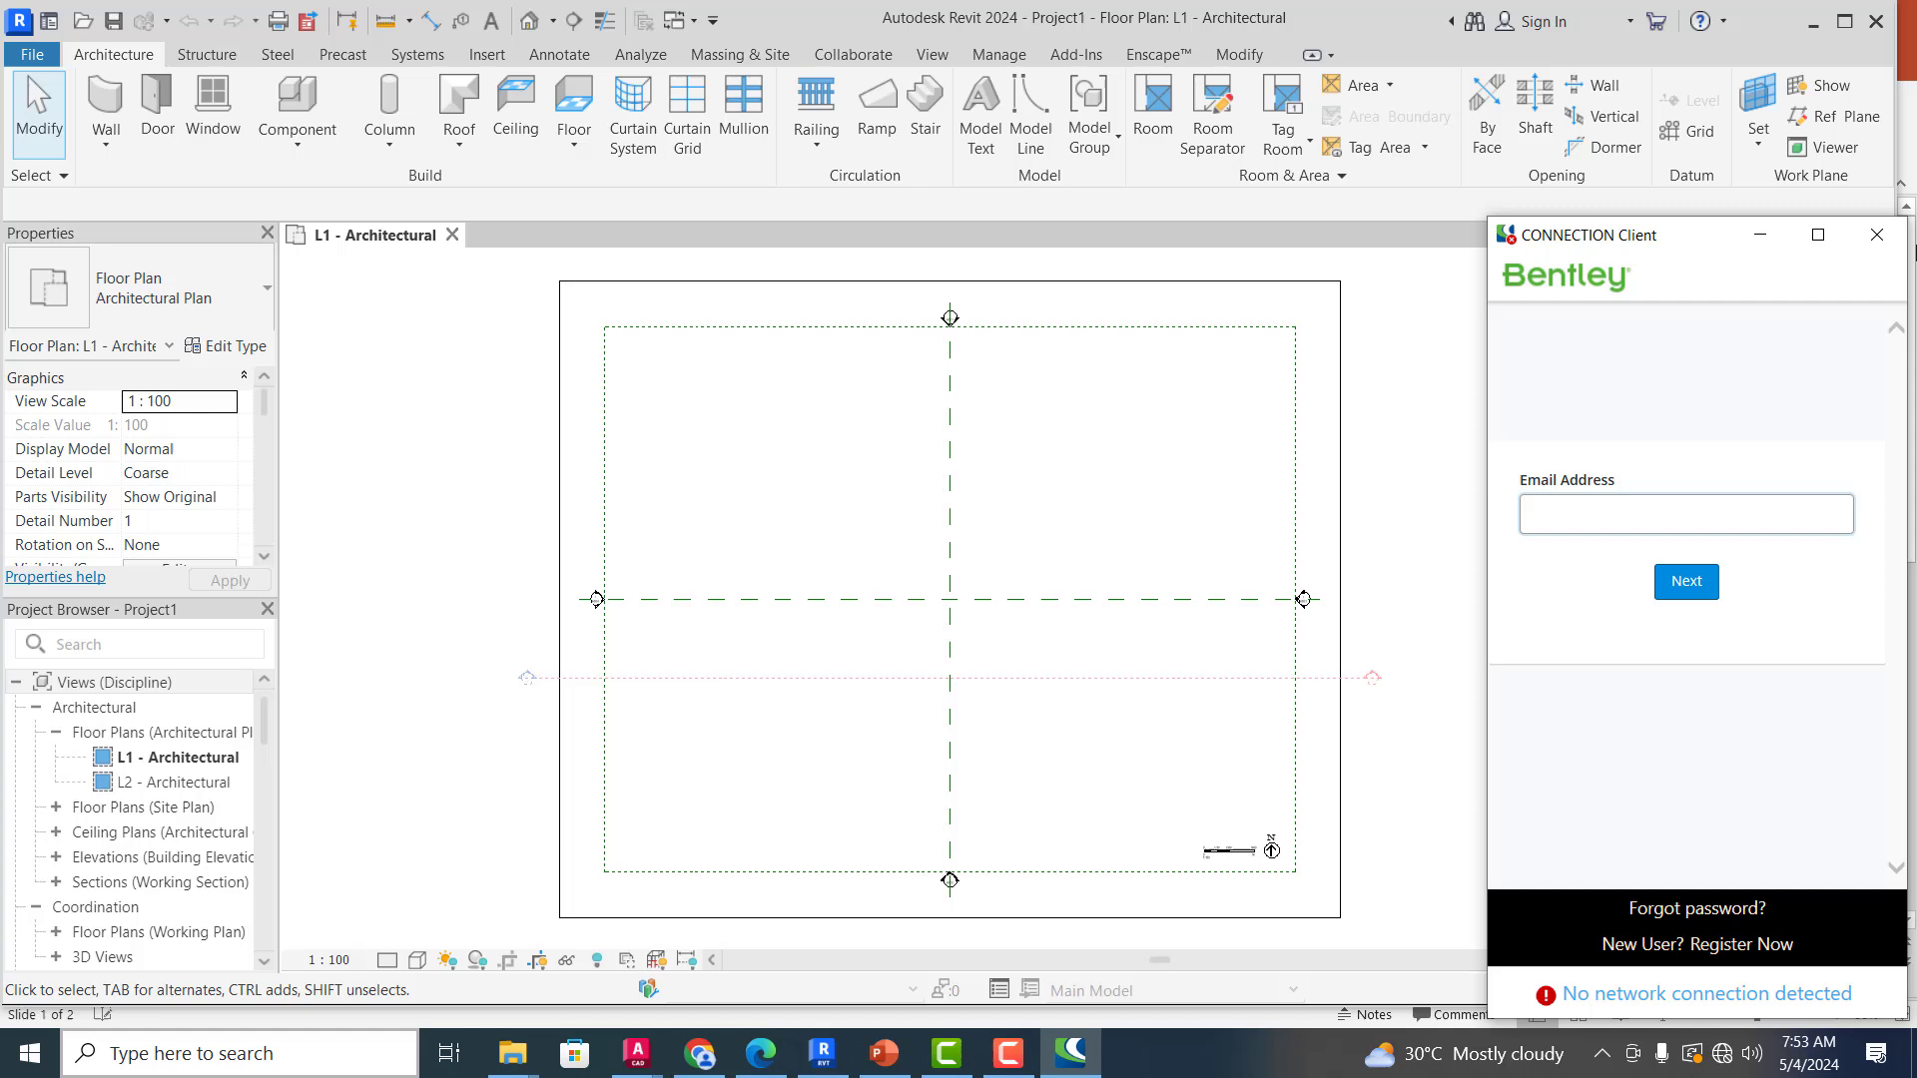
{"action": "left_click", "coordinate": [1877, 234]}
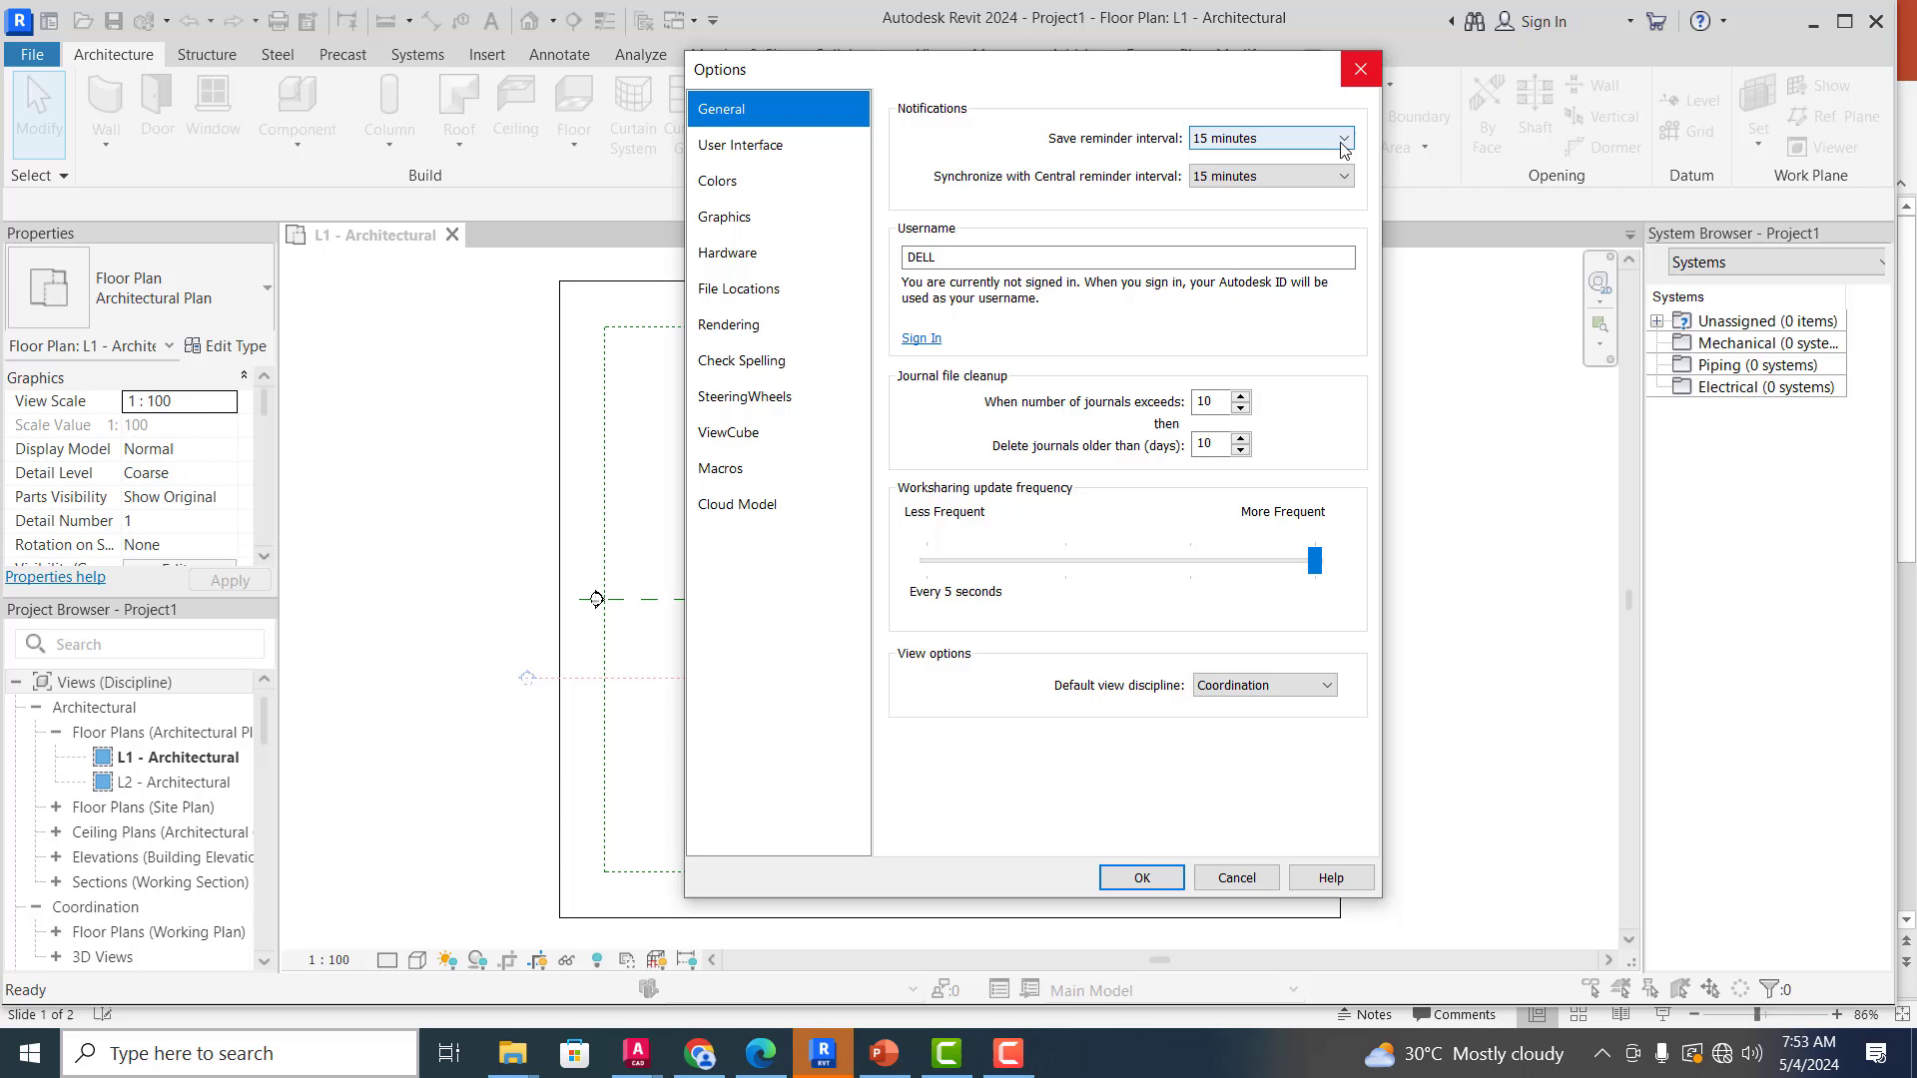
{"action": "left_click", "coordinate": [1342, 139]}
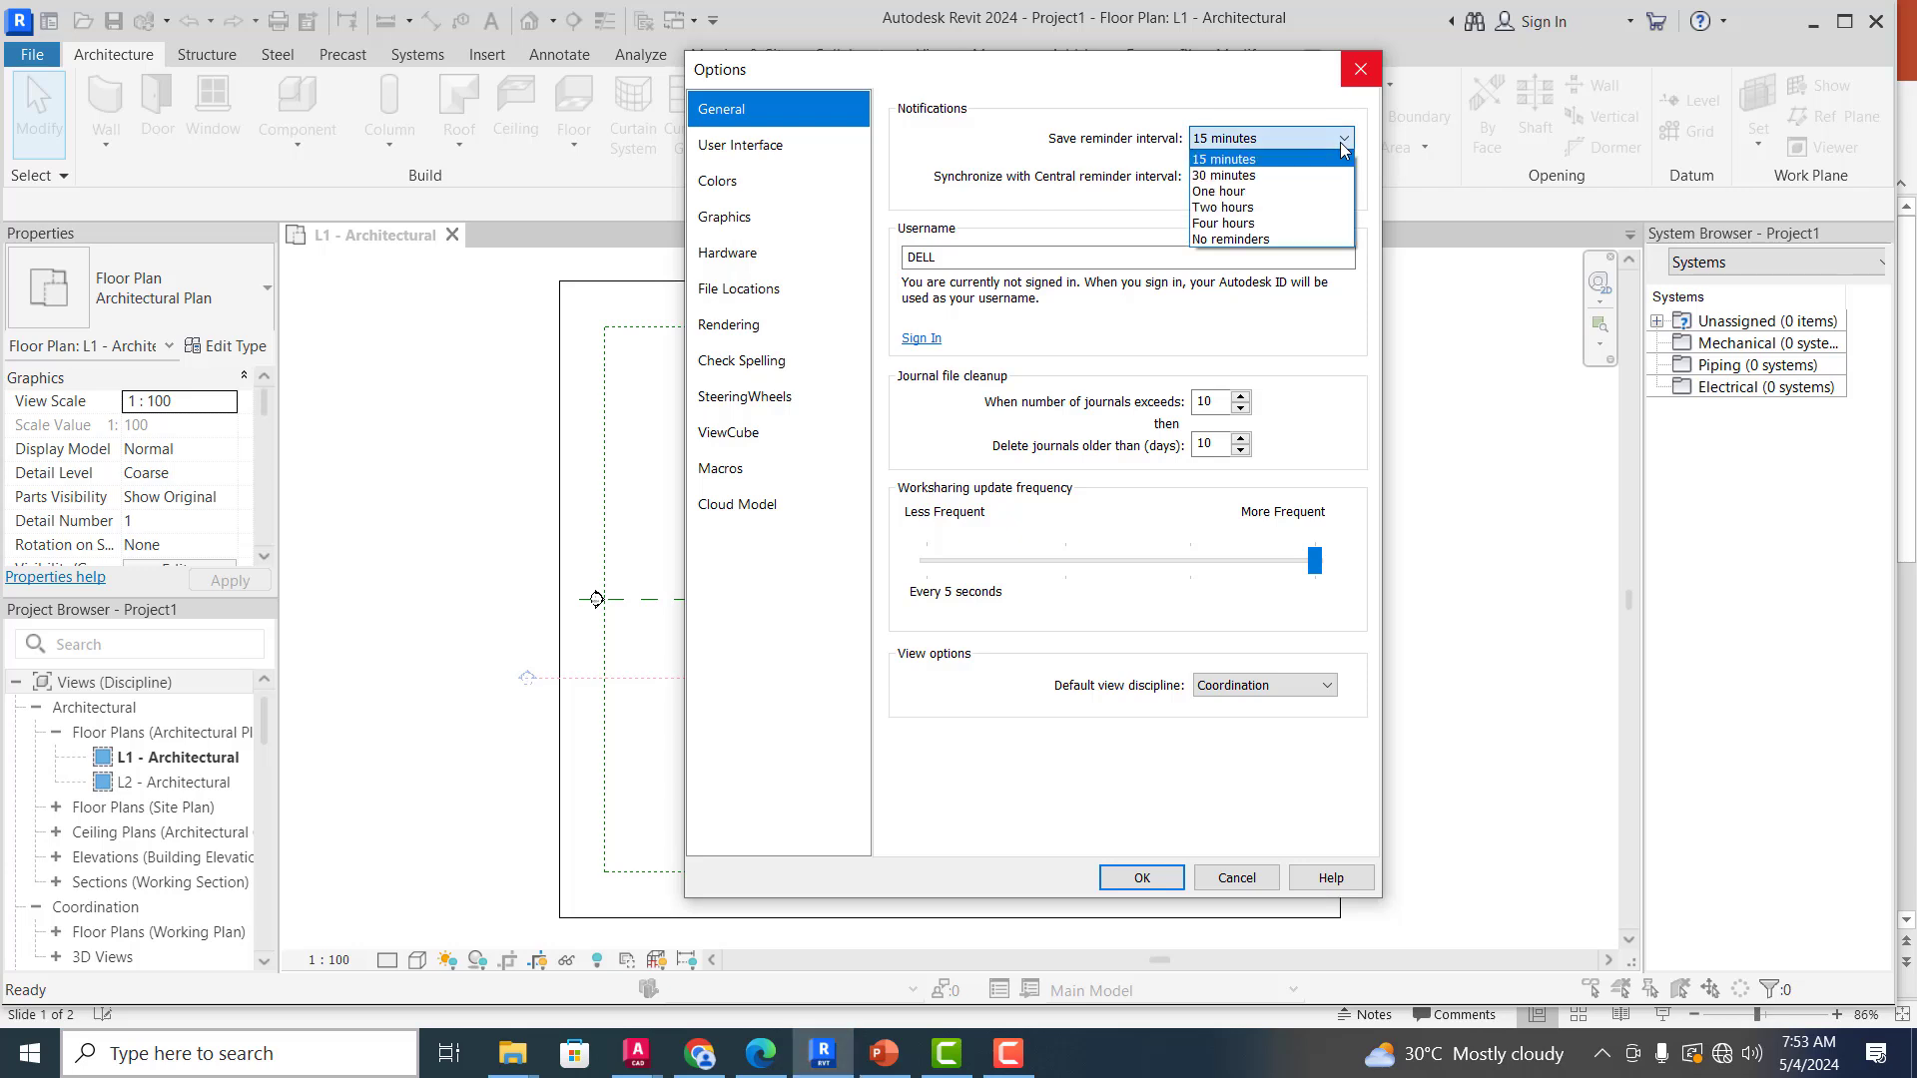
{"action": "left_click", "coordinate": [1316, 96]}
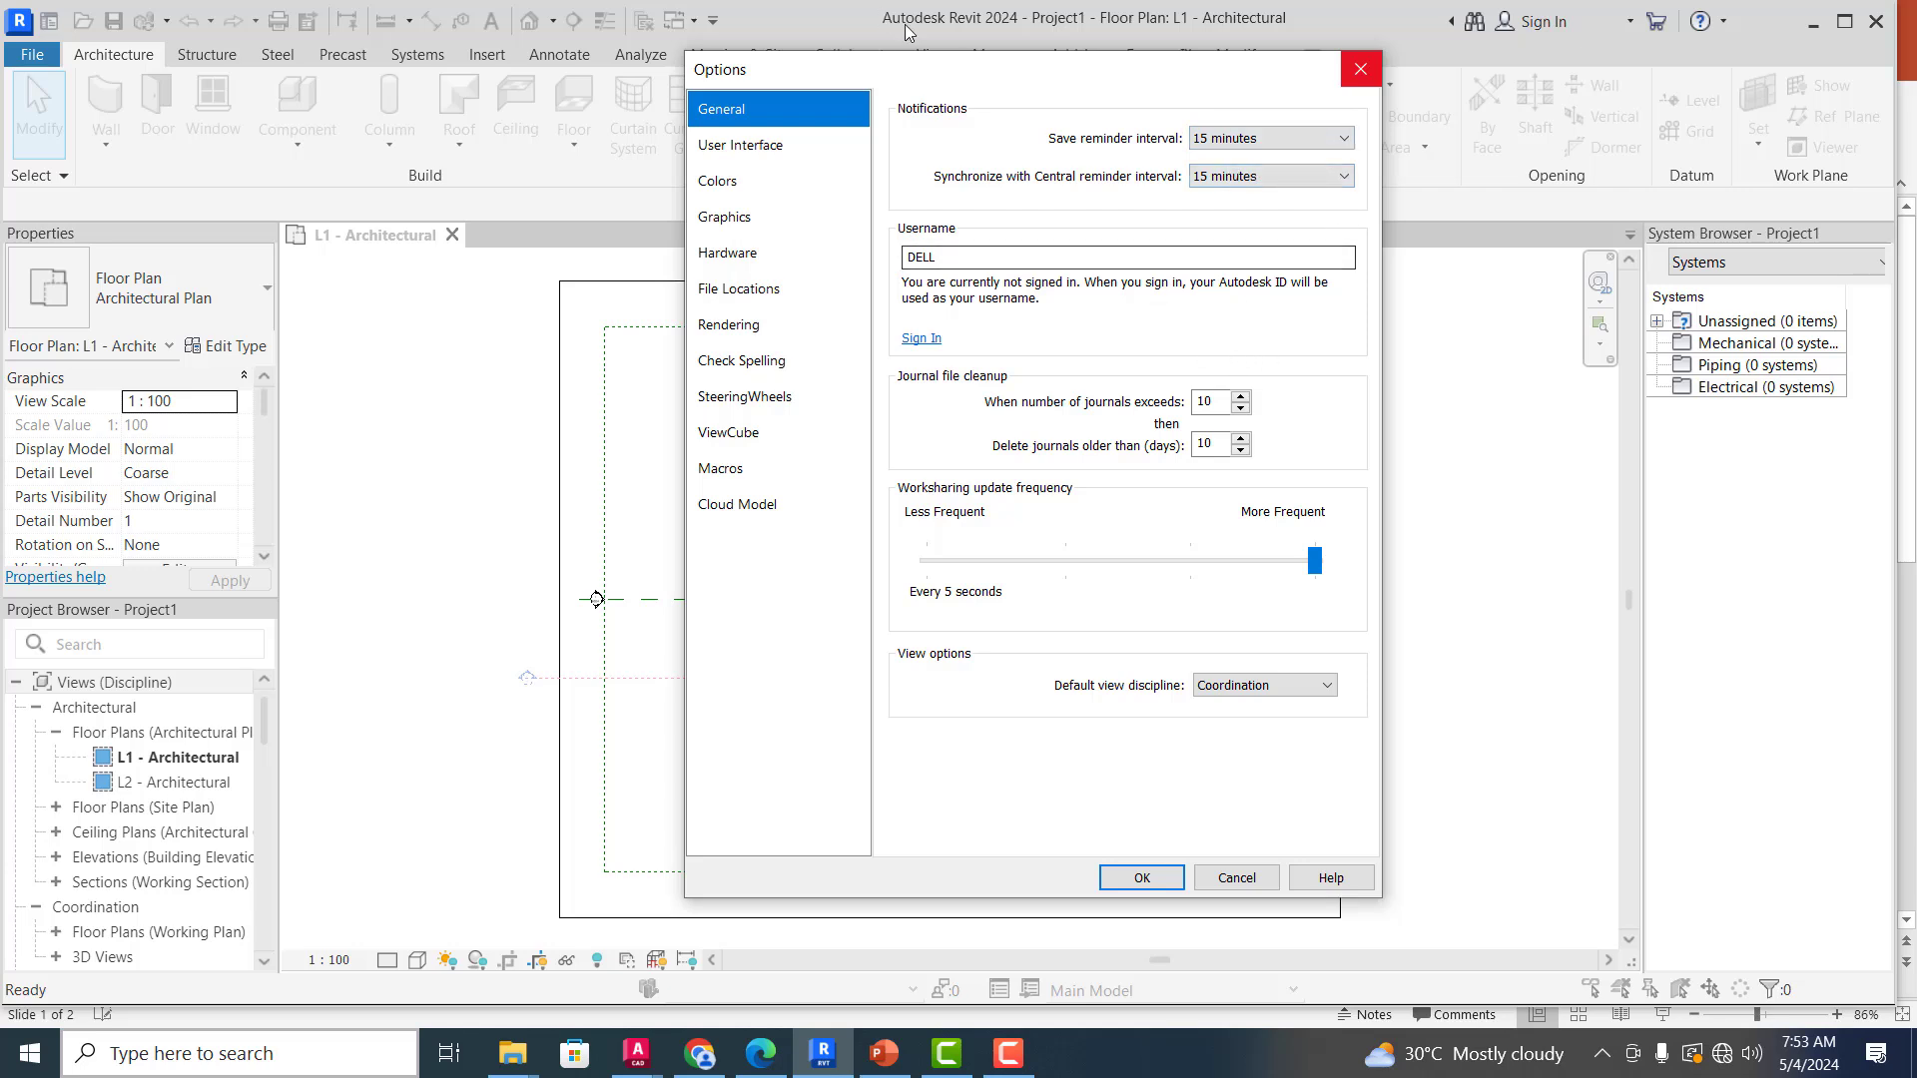
{"action": "left_click", "coordinate": [765, 150]}
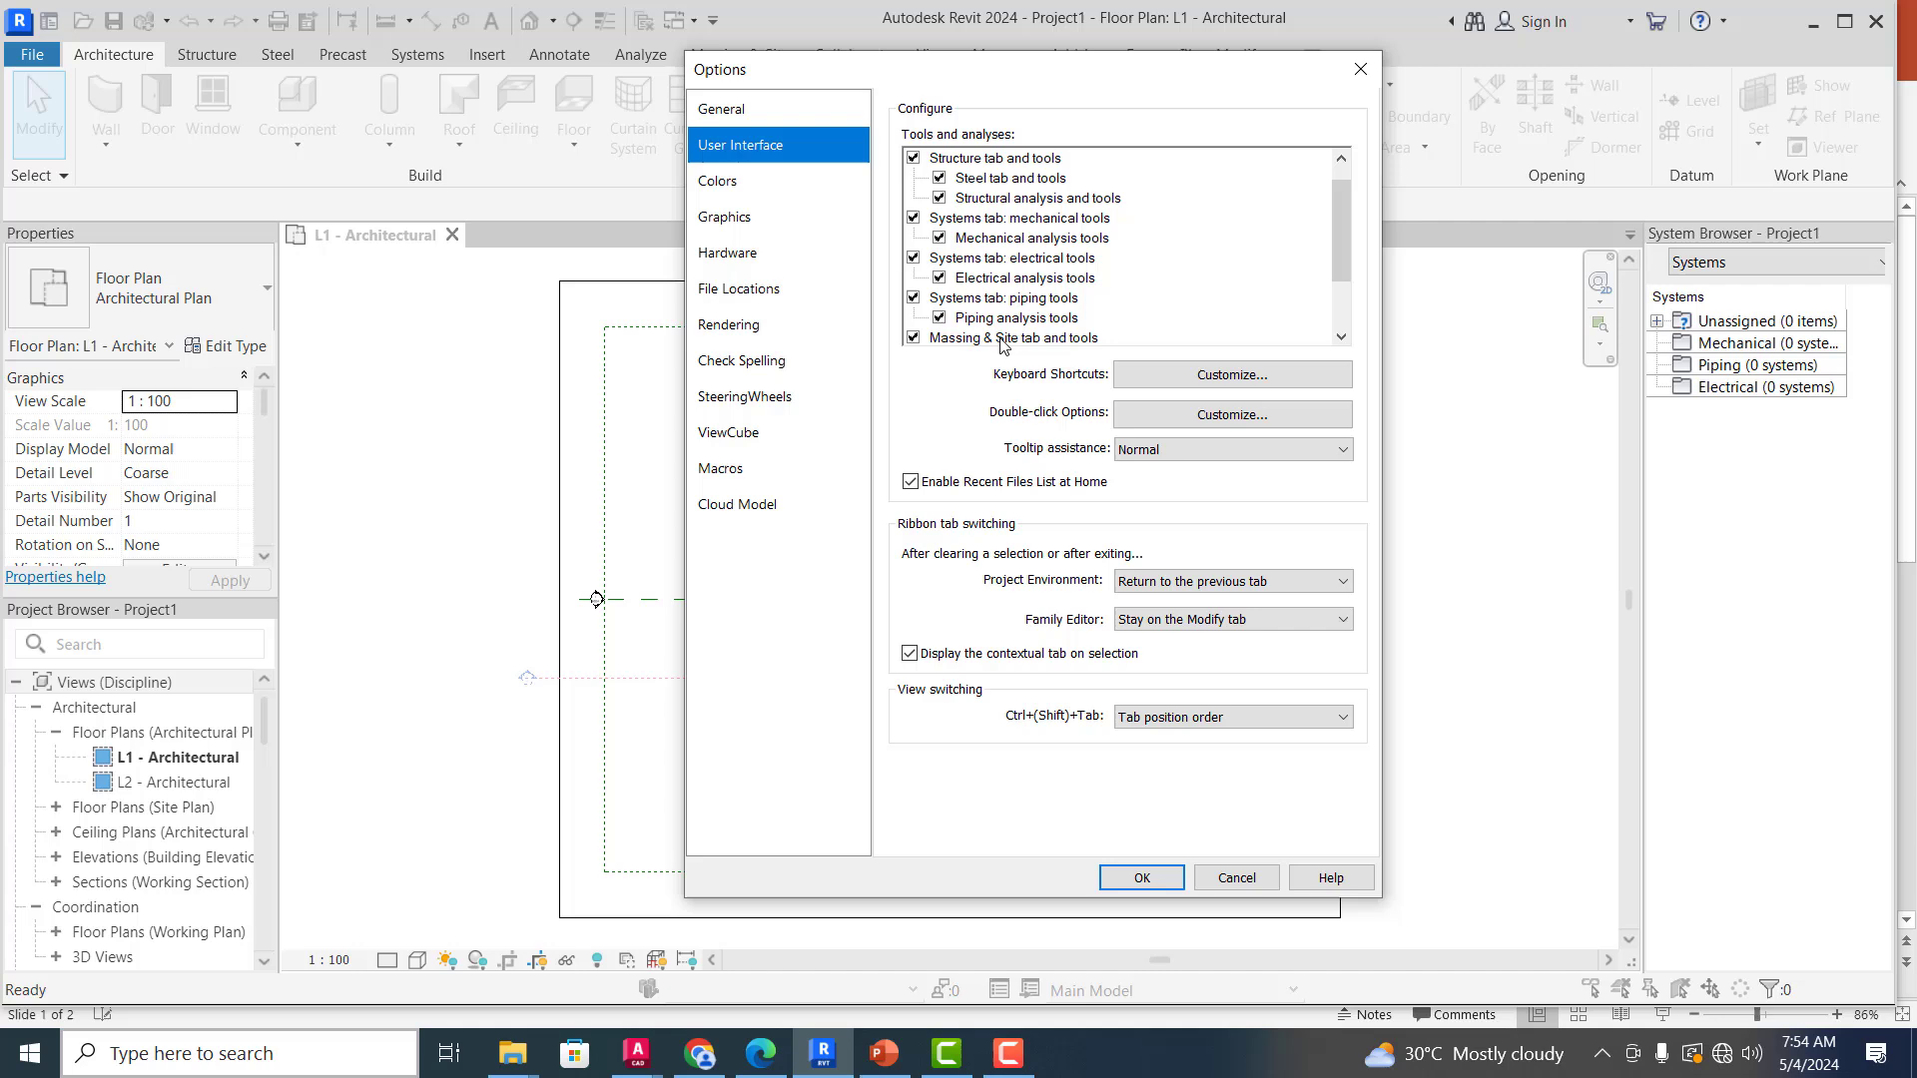
{"action": "left_click", "coordinate": [914, 159]}
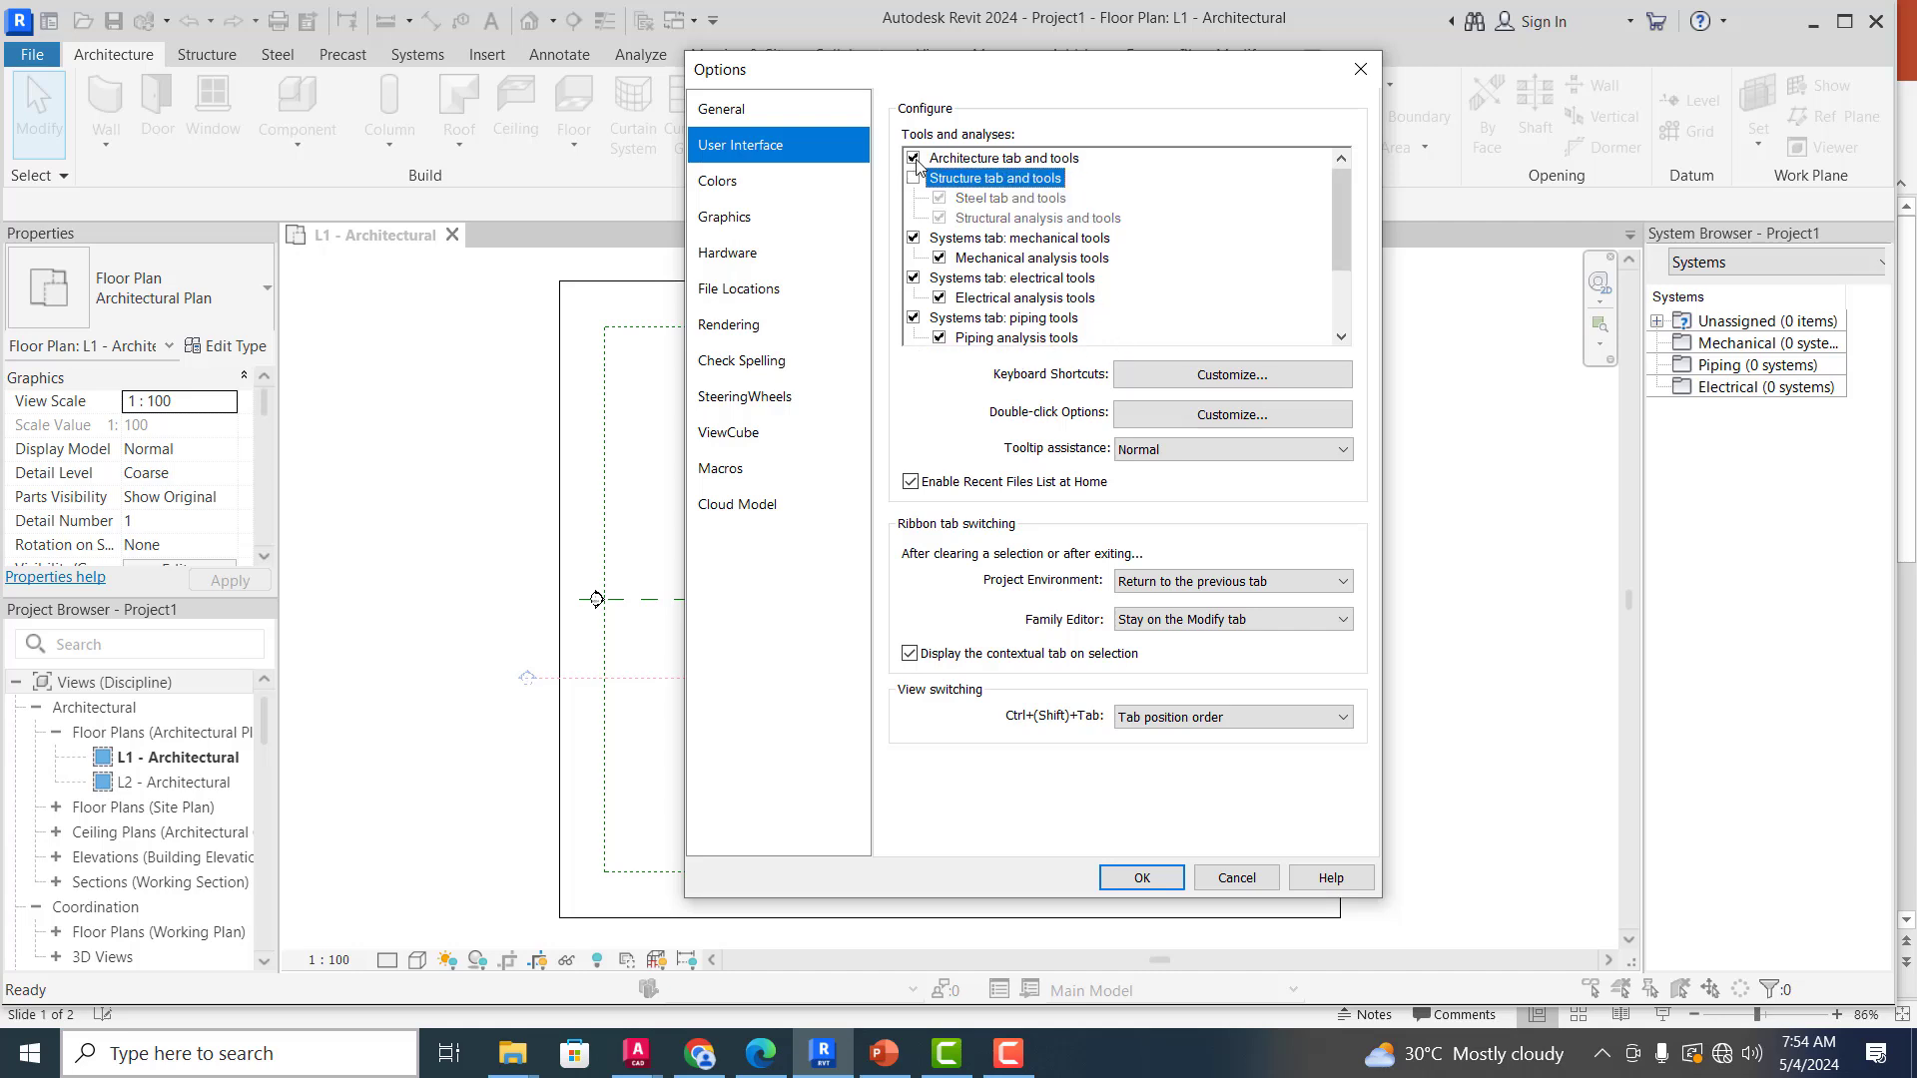
{"action": "left_click", "coordinate": [914, 159]}
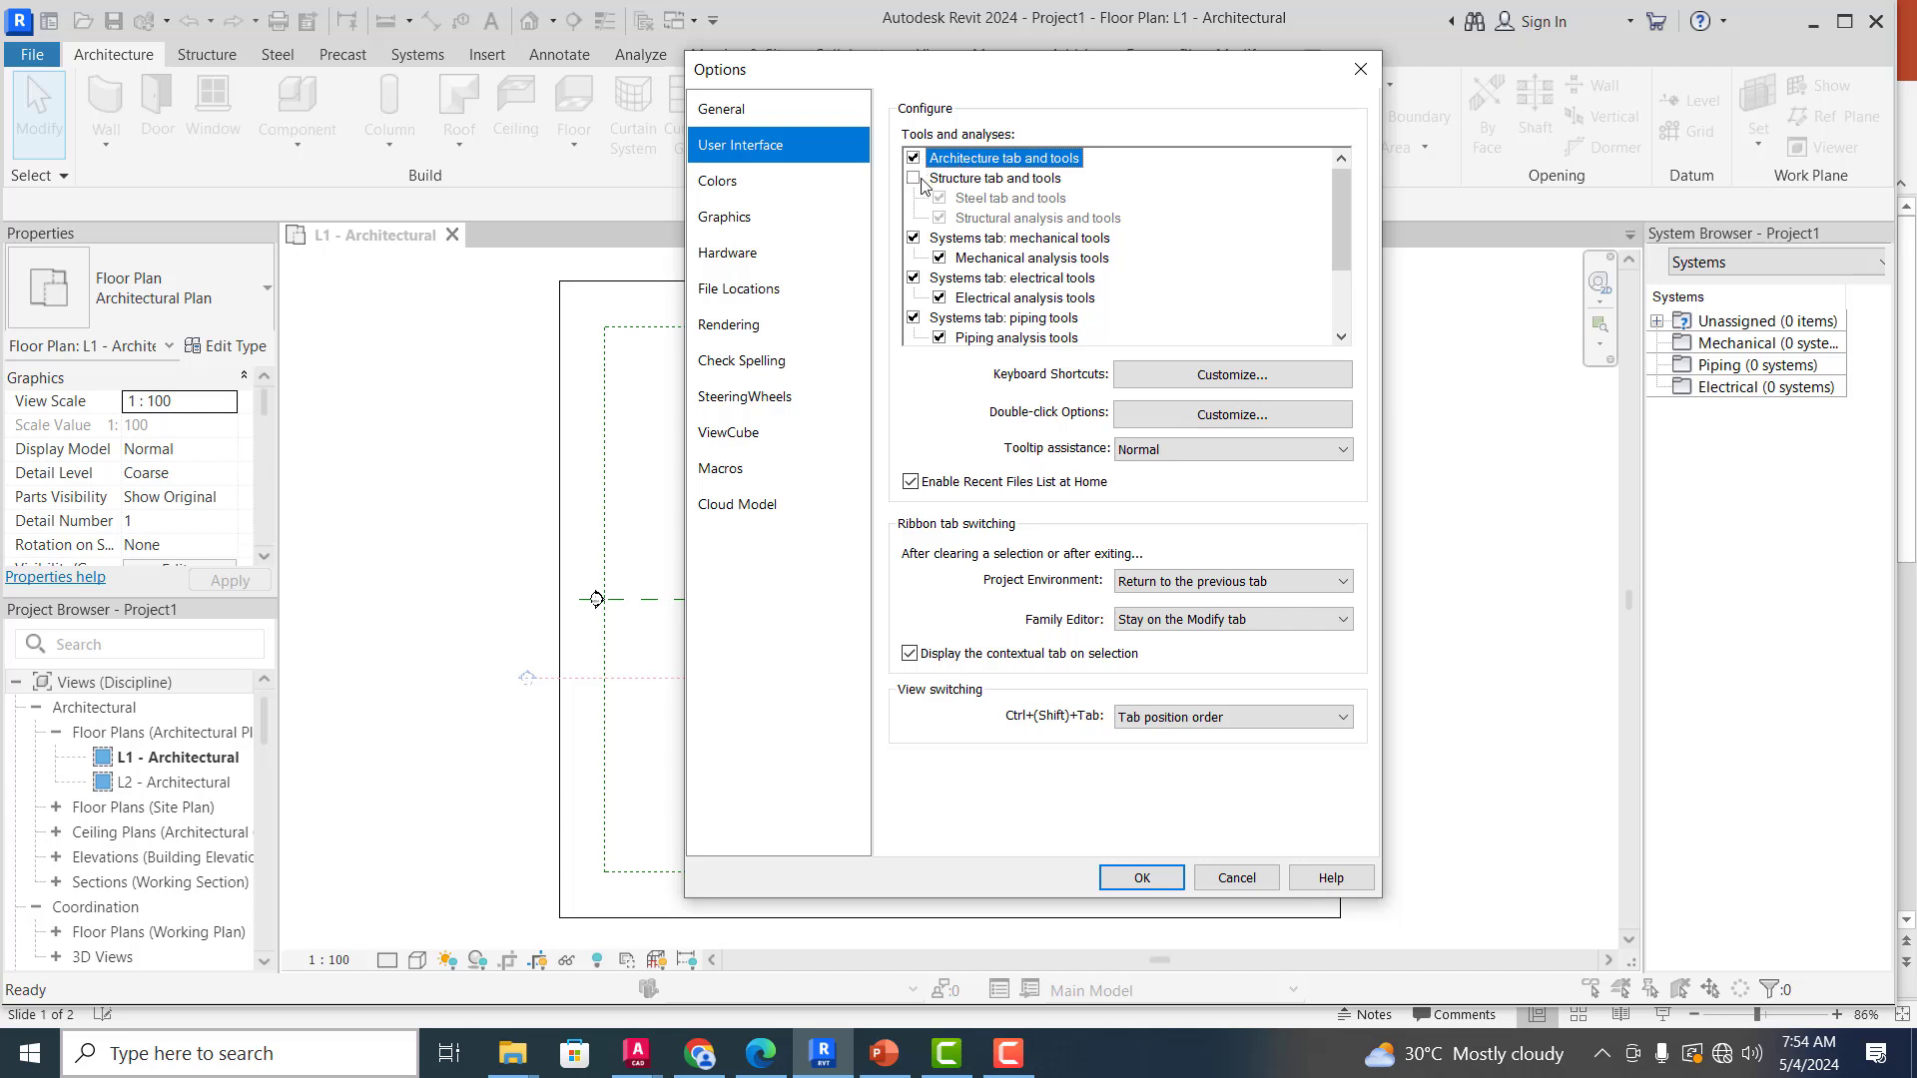
{"action": "left_click", "coordinate": [914, 179]}
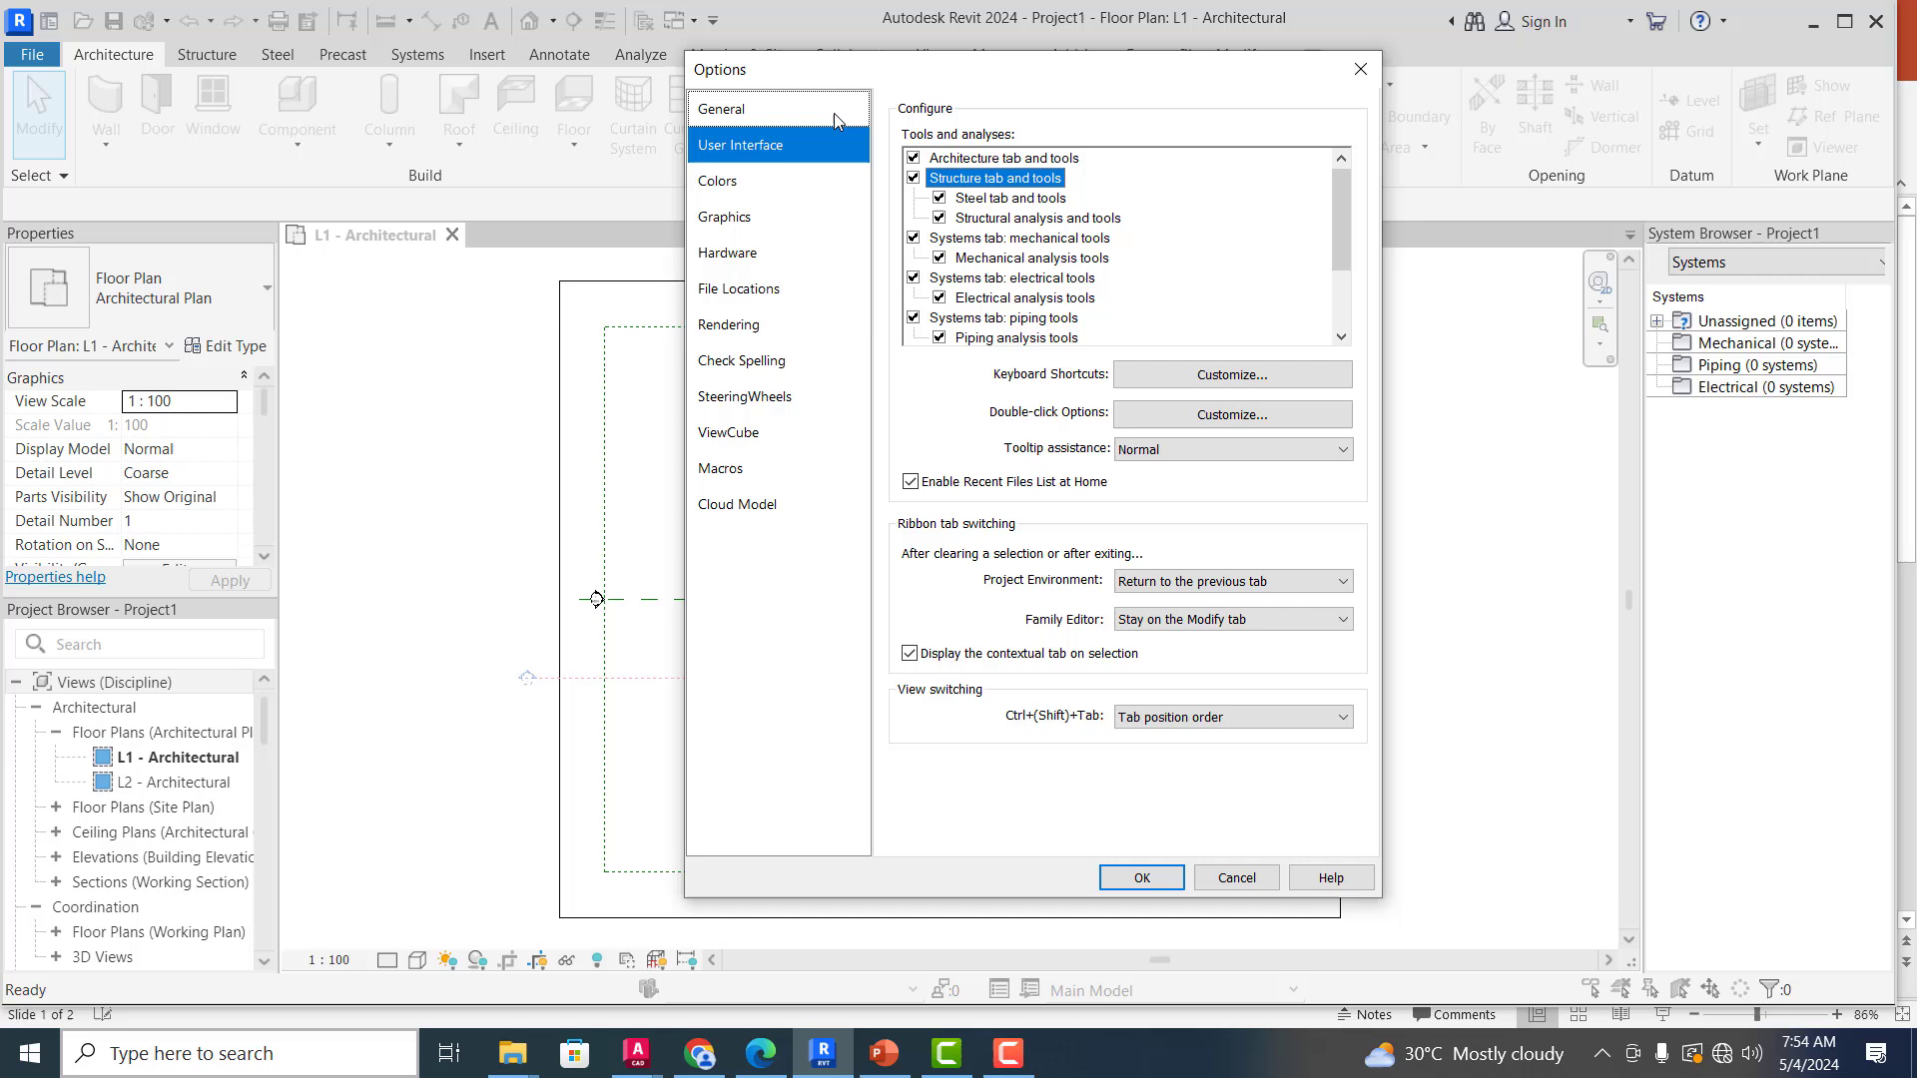
Step: On the Colors page, set the Background swatch to basic light grey (192,192,192)
{"action": "left_click", "coordinate": [764, 184]}
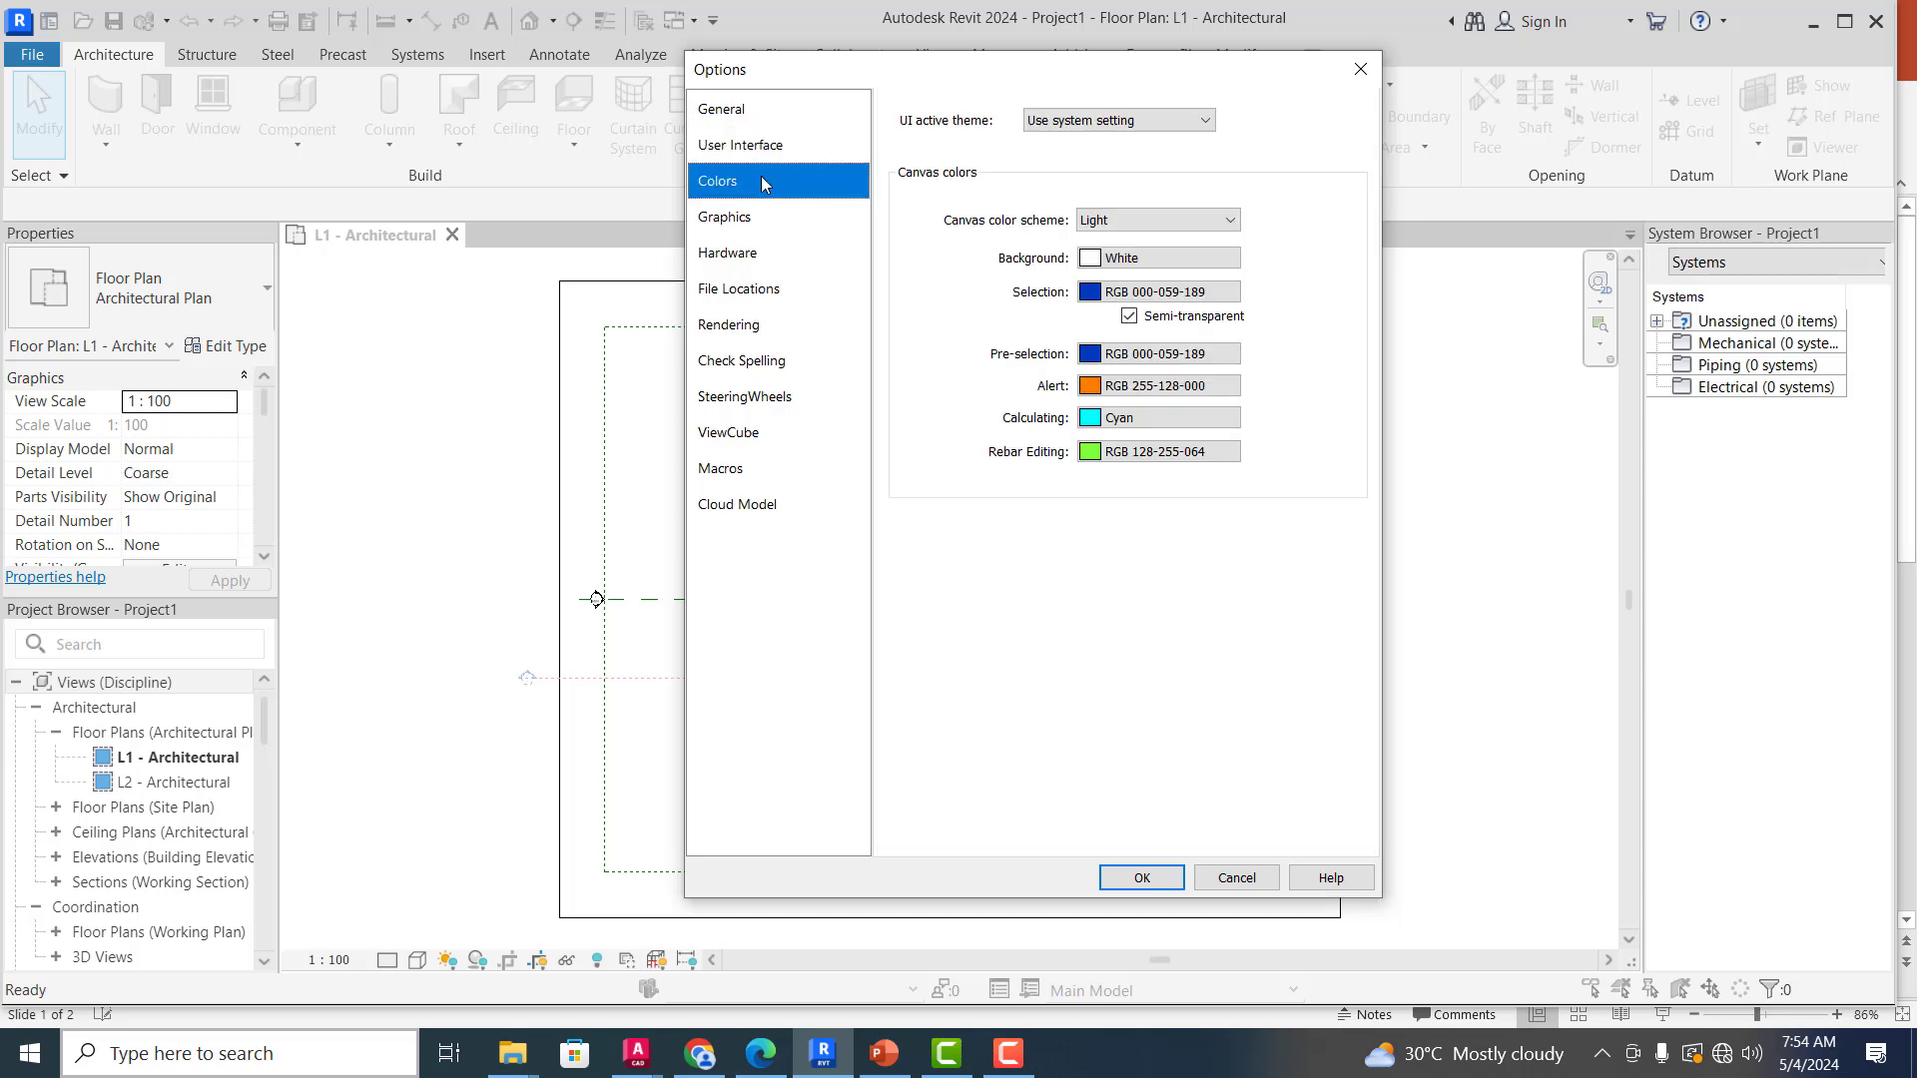
{"action": "left_click", "coordinate": [1176, 262]}
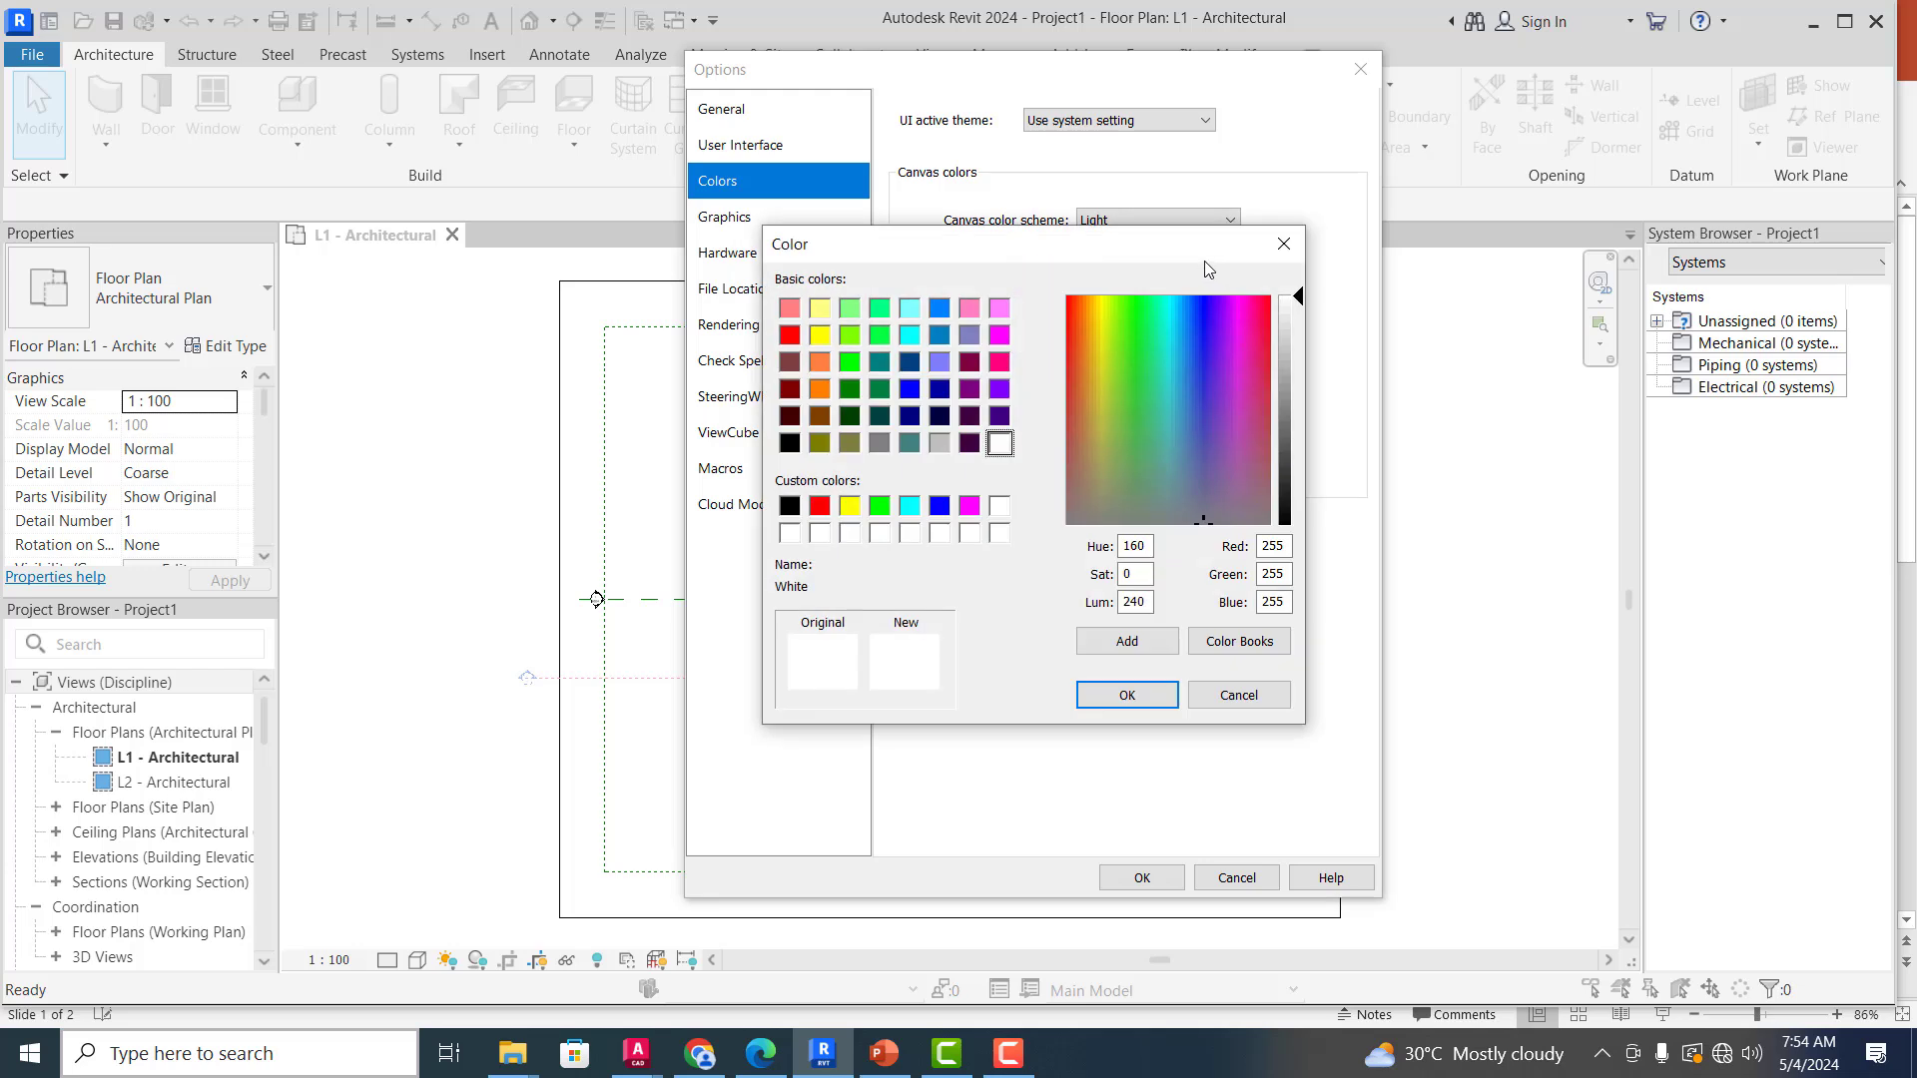
{"action": "left_click", "coordinate": [939, 442]}
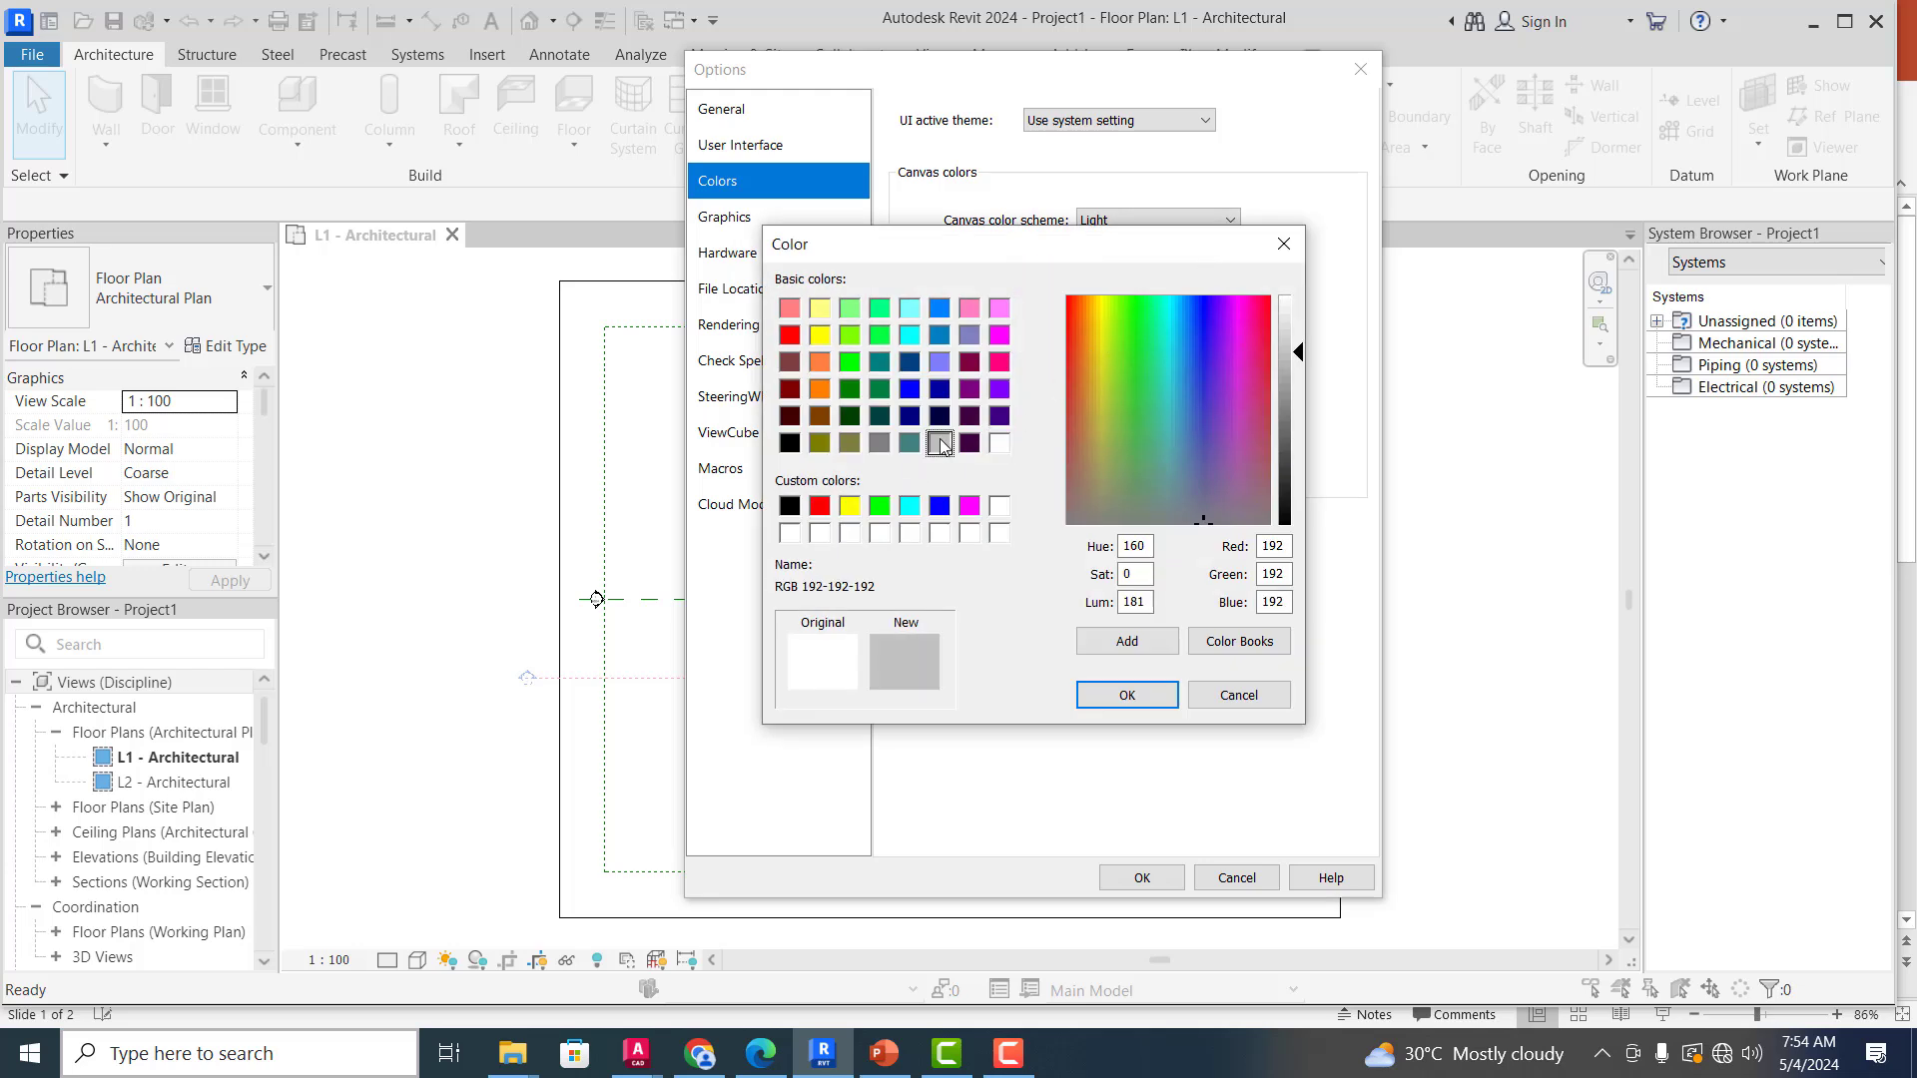
{"action": "left_click", "coordinate": [1126, 695]}
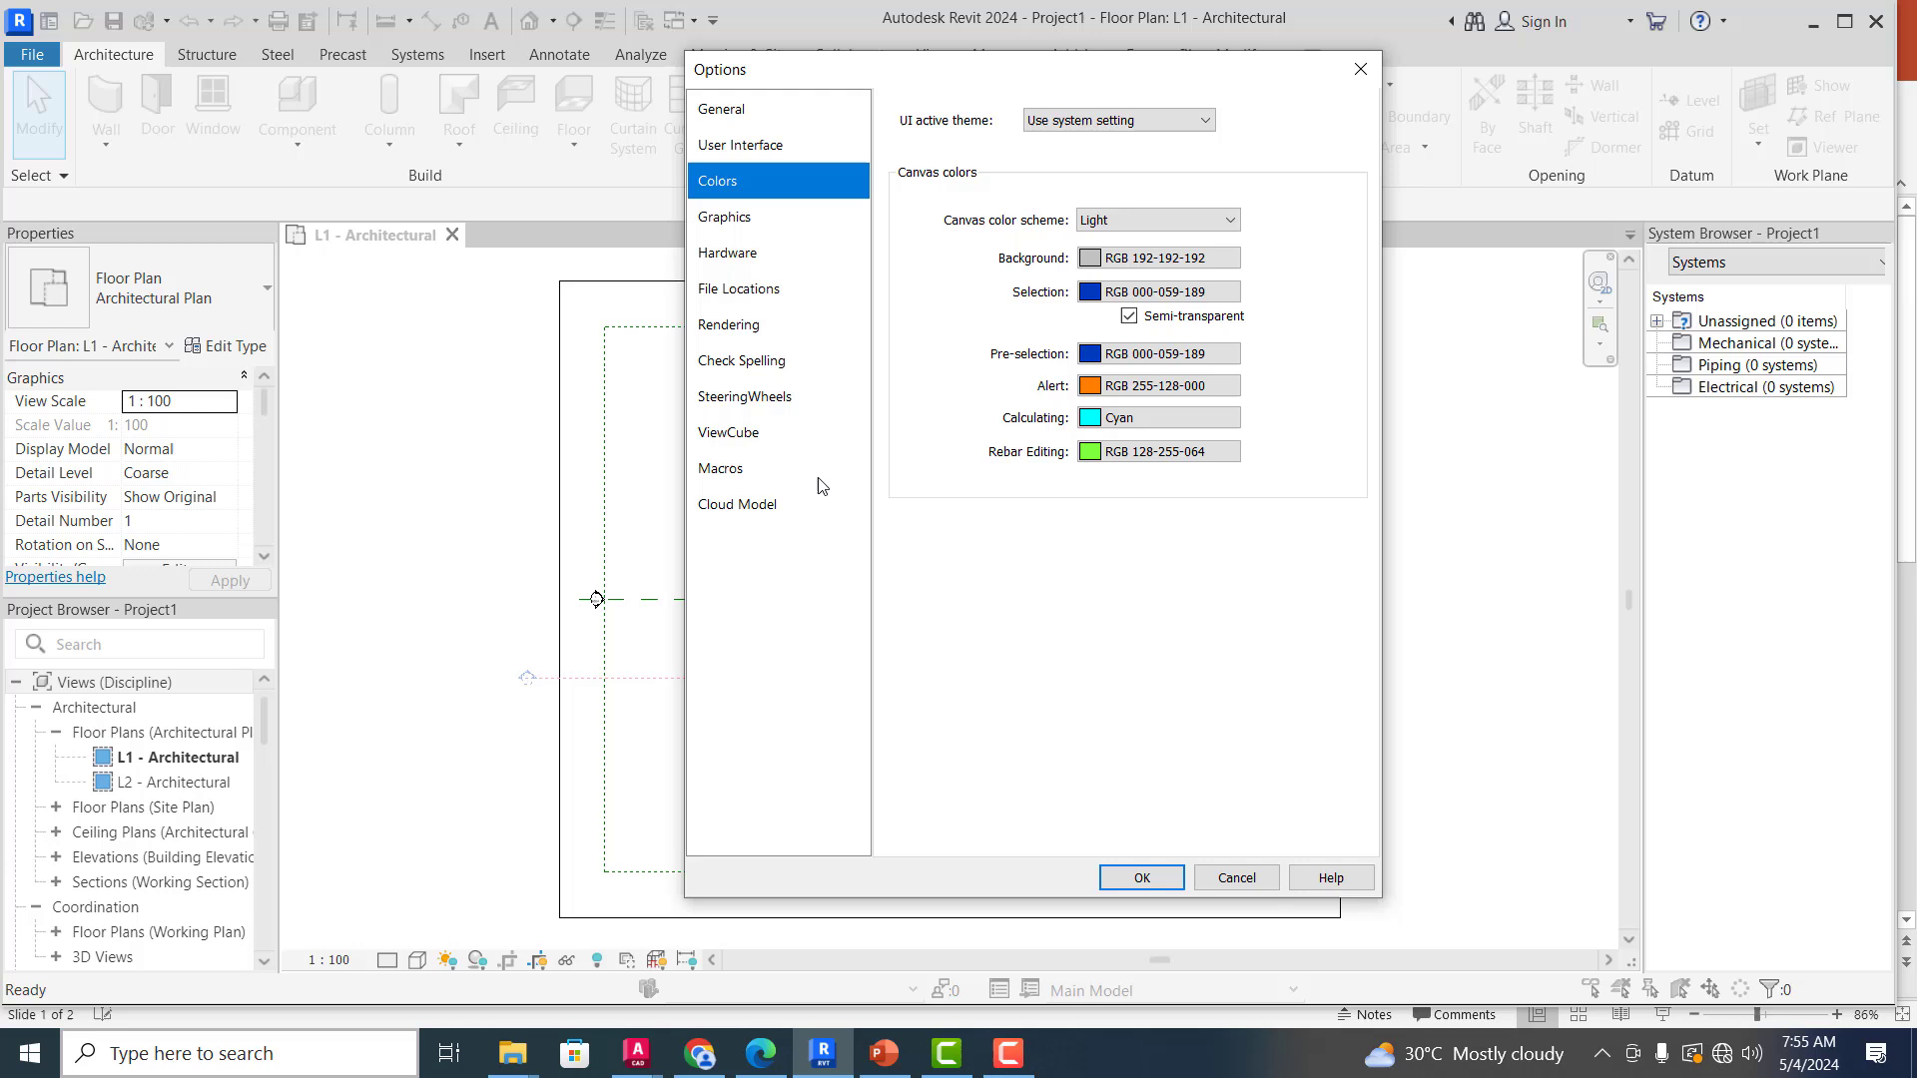
Step: Look through the Graphics, Hardware and File Locations pages, inspecting the default user-files path
{"action": "left_click", "coordinate": [720, 217]}
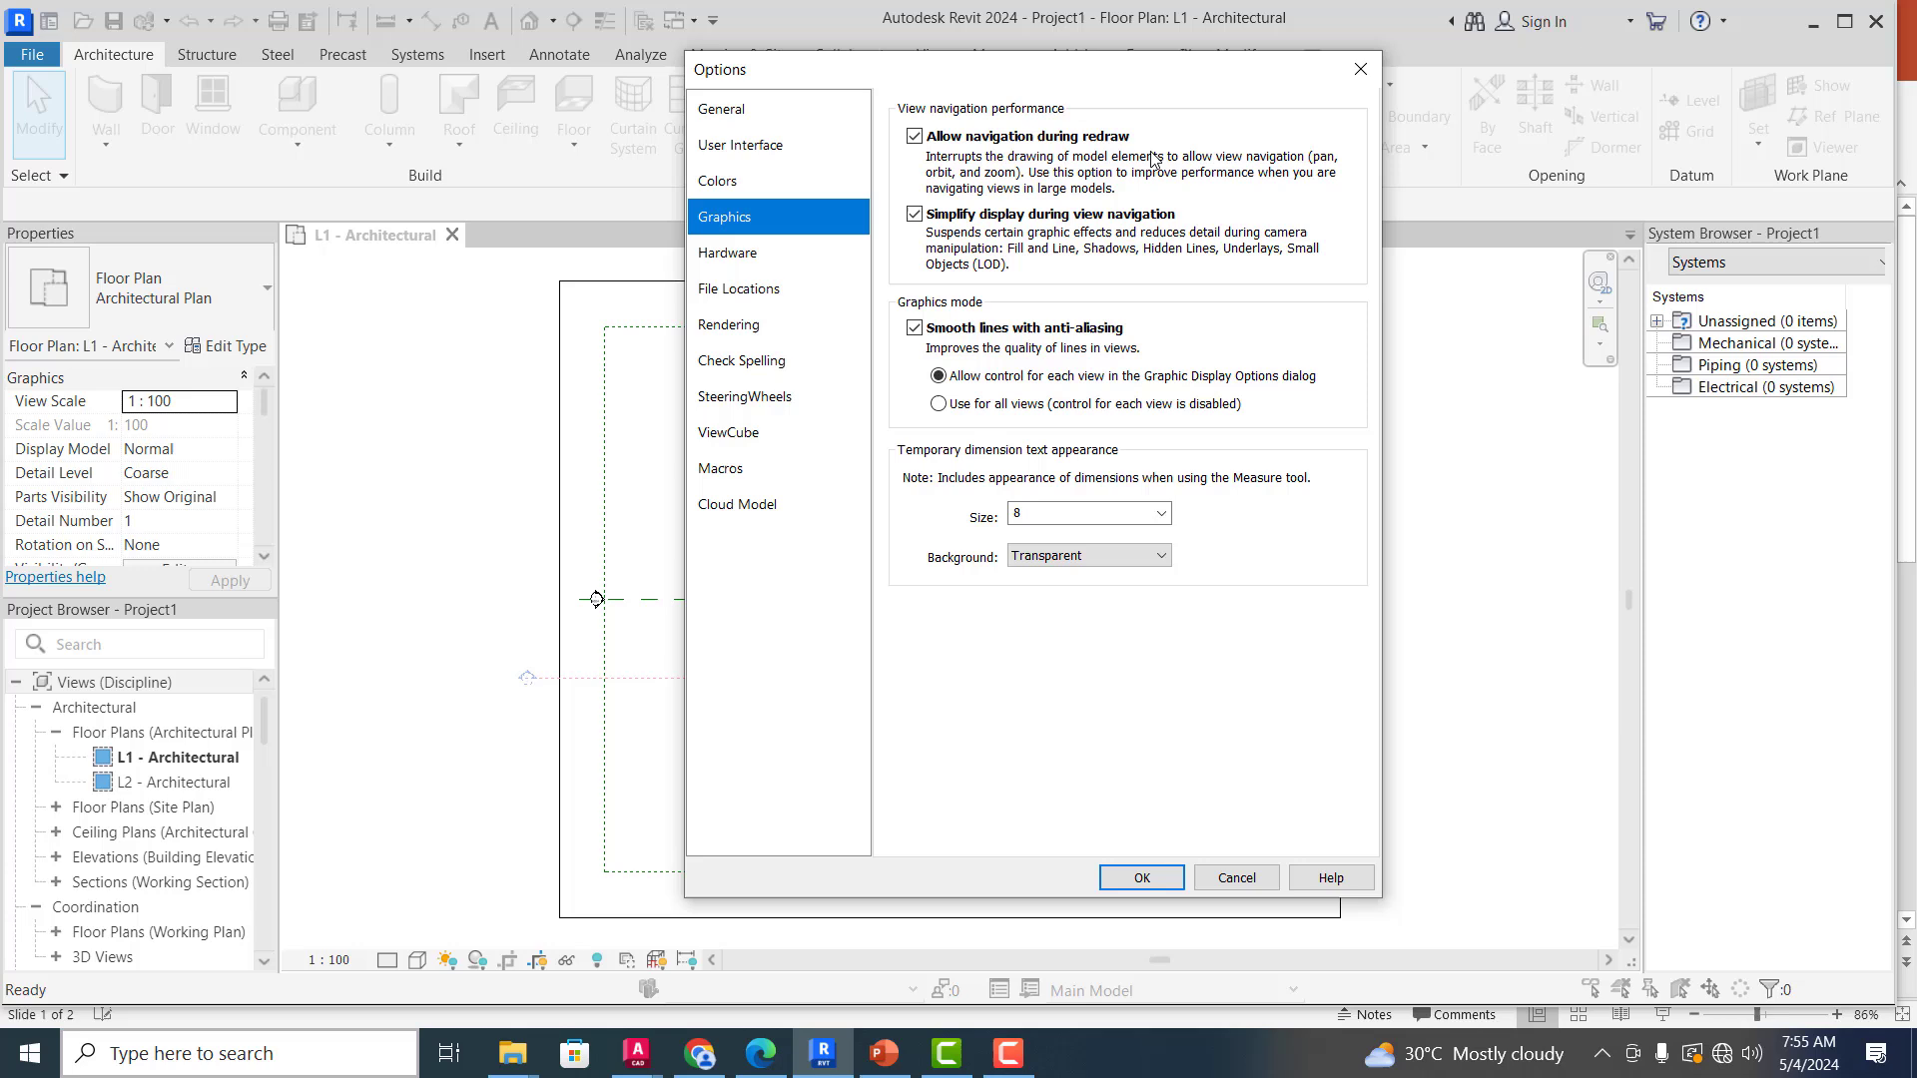
{"action": "left_click", "coordinate": [751, 251]}
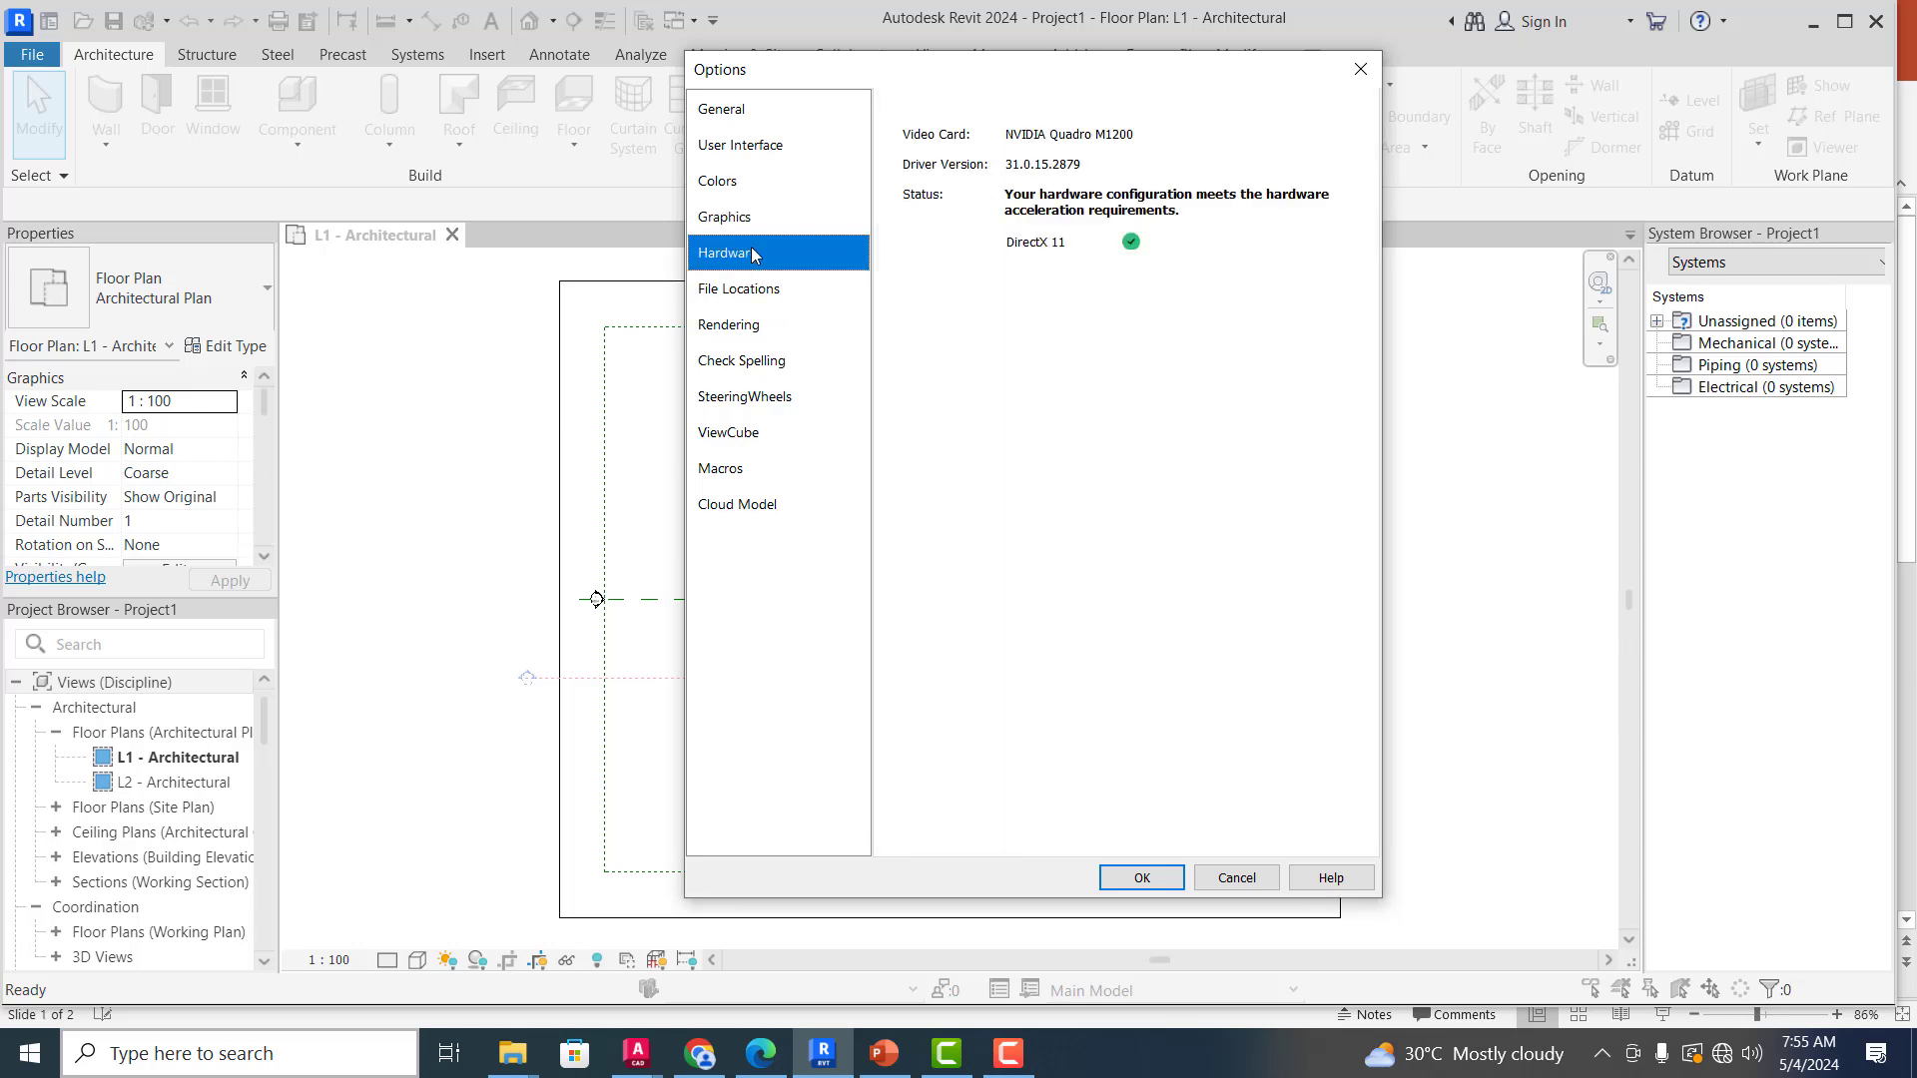
{"action": "left_click", "coordinate": [775, 296]}
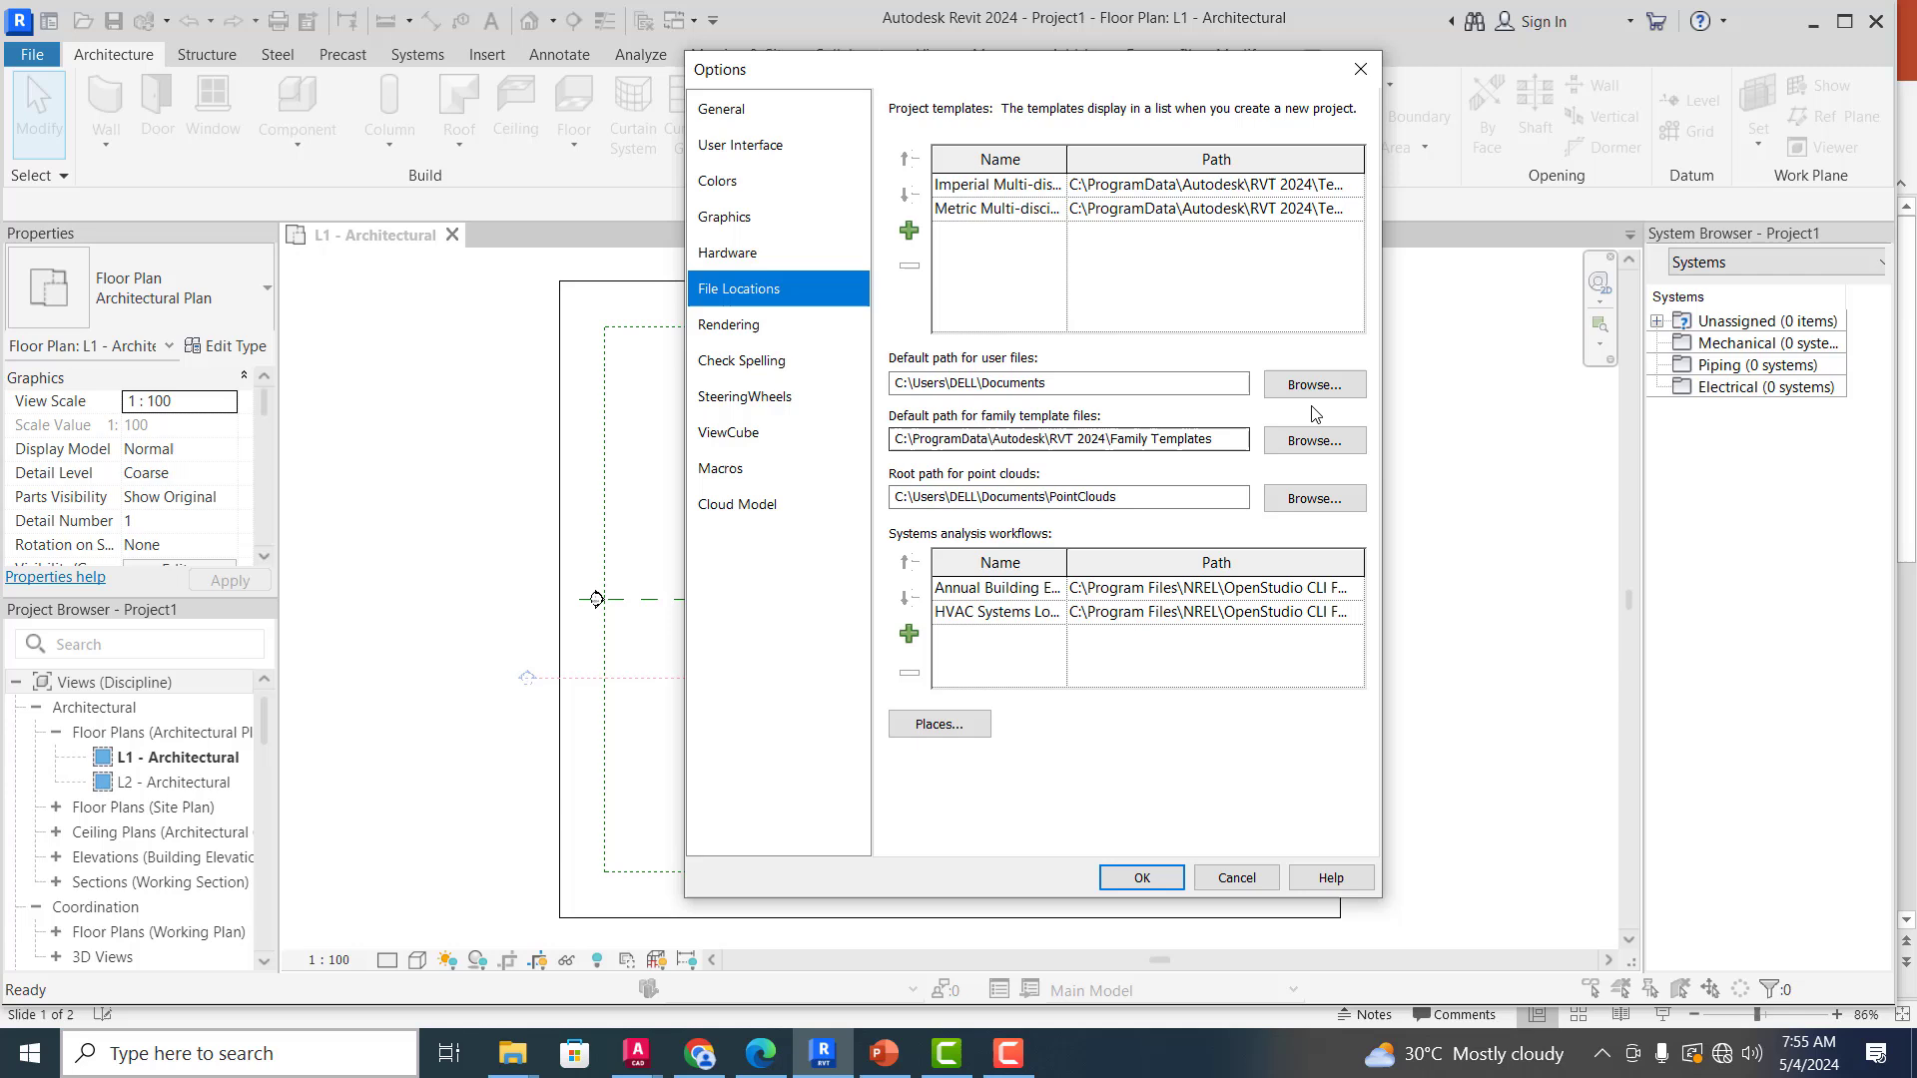
{"action": "left_click", "coordinate": [1065, 376]}
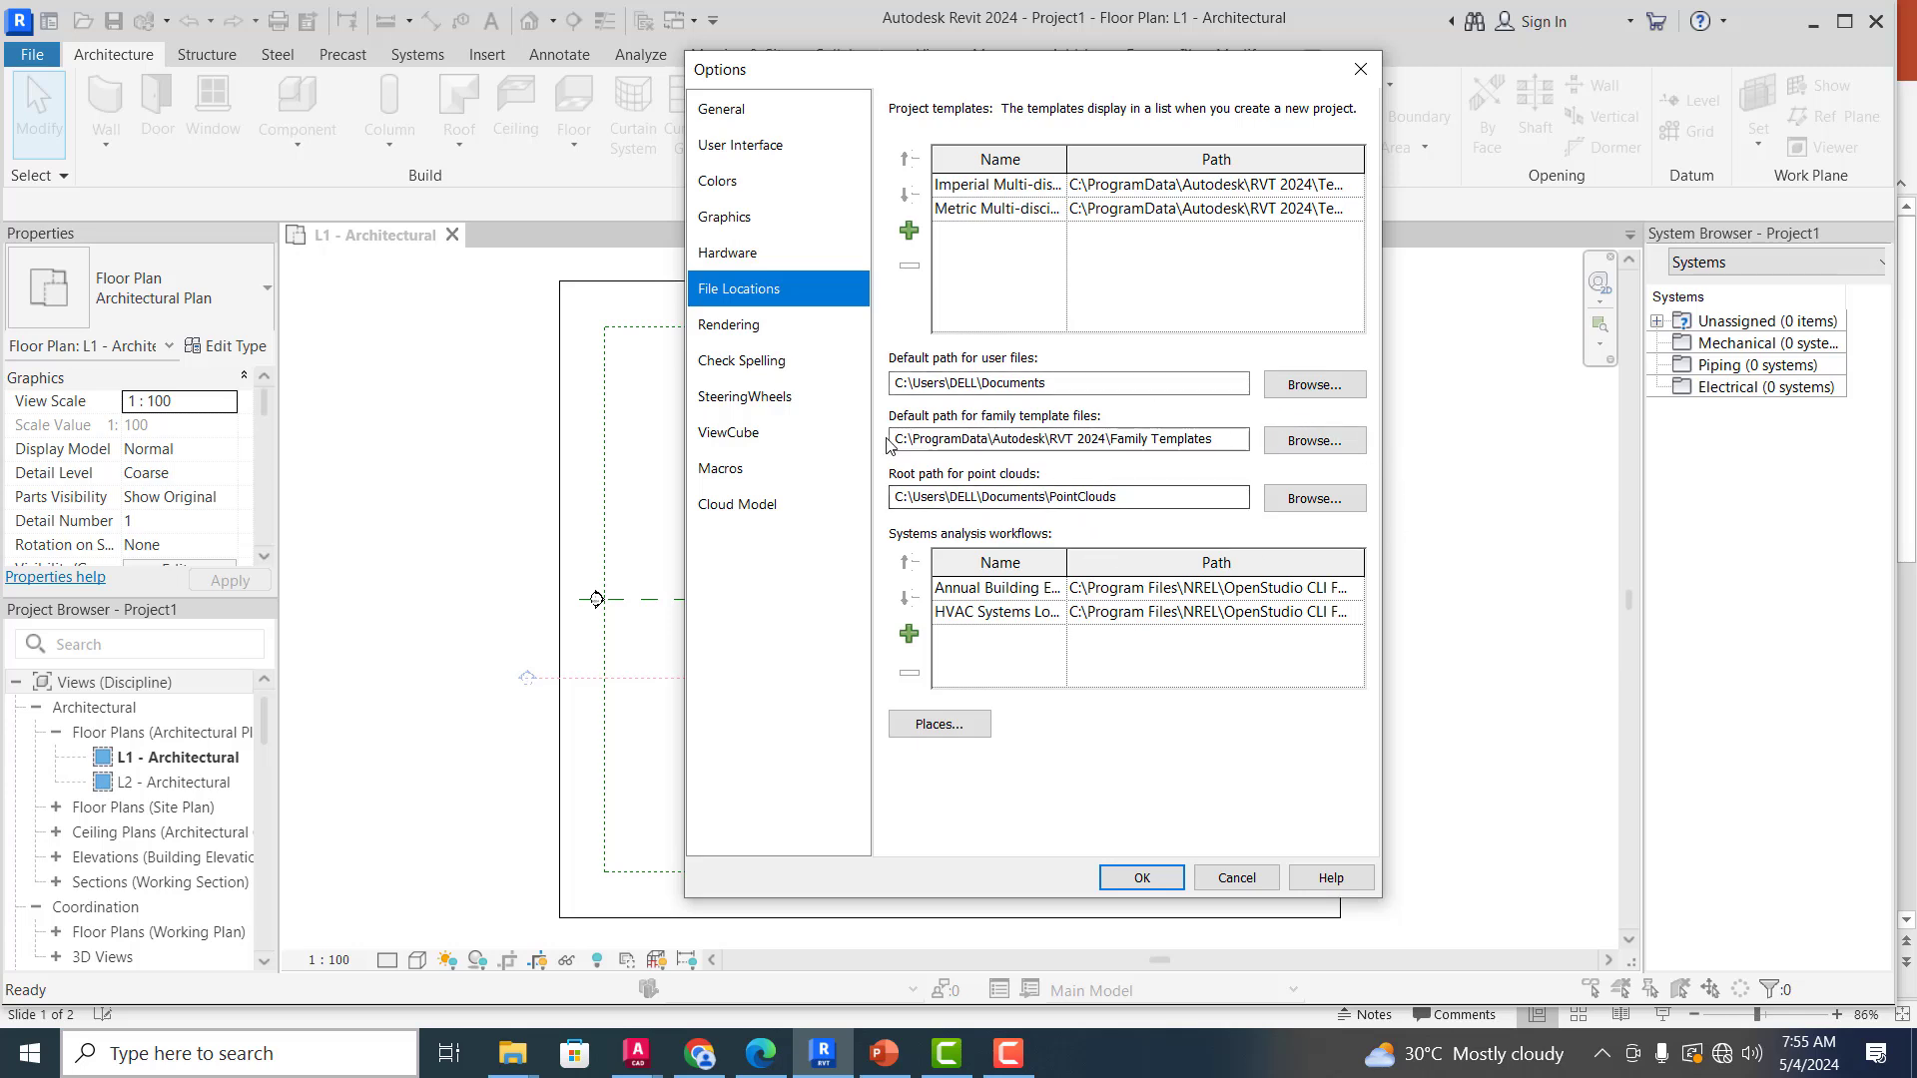
{"action": "left_click", "coordinate": [749, 327]}
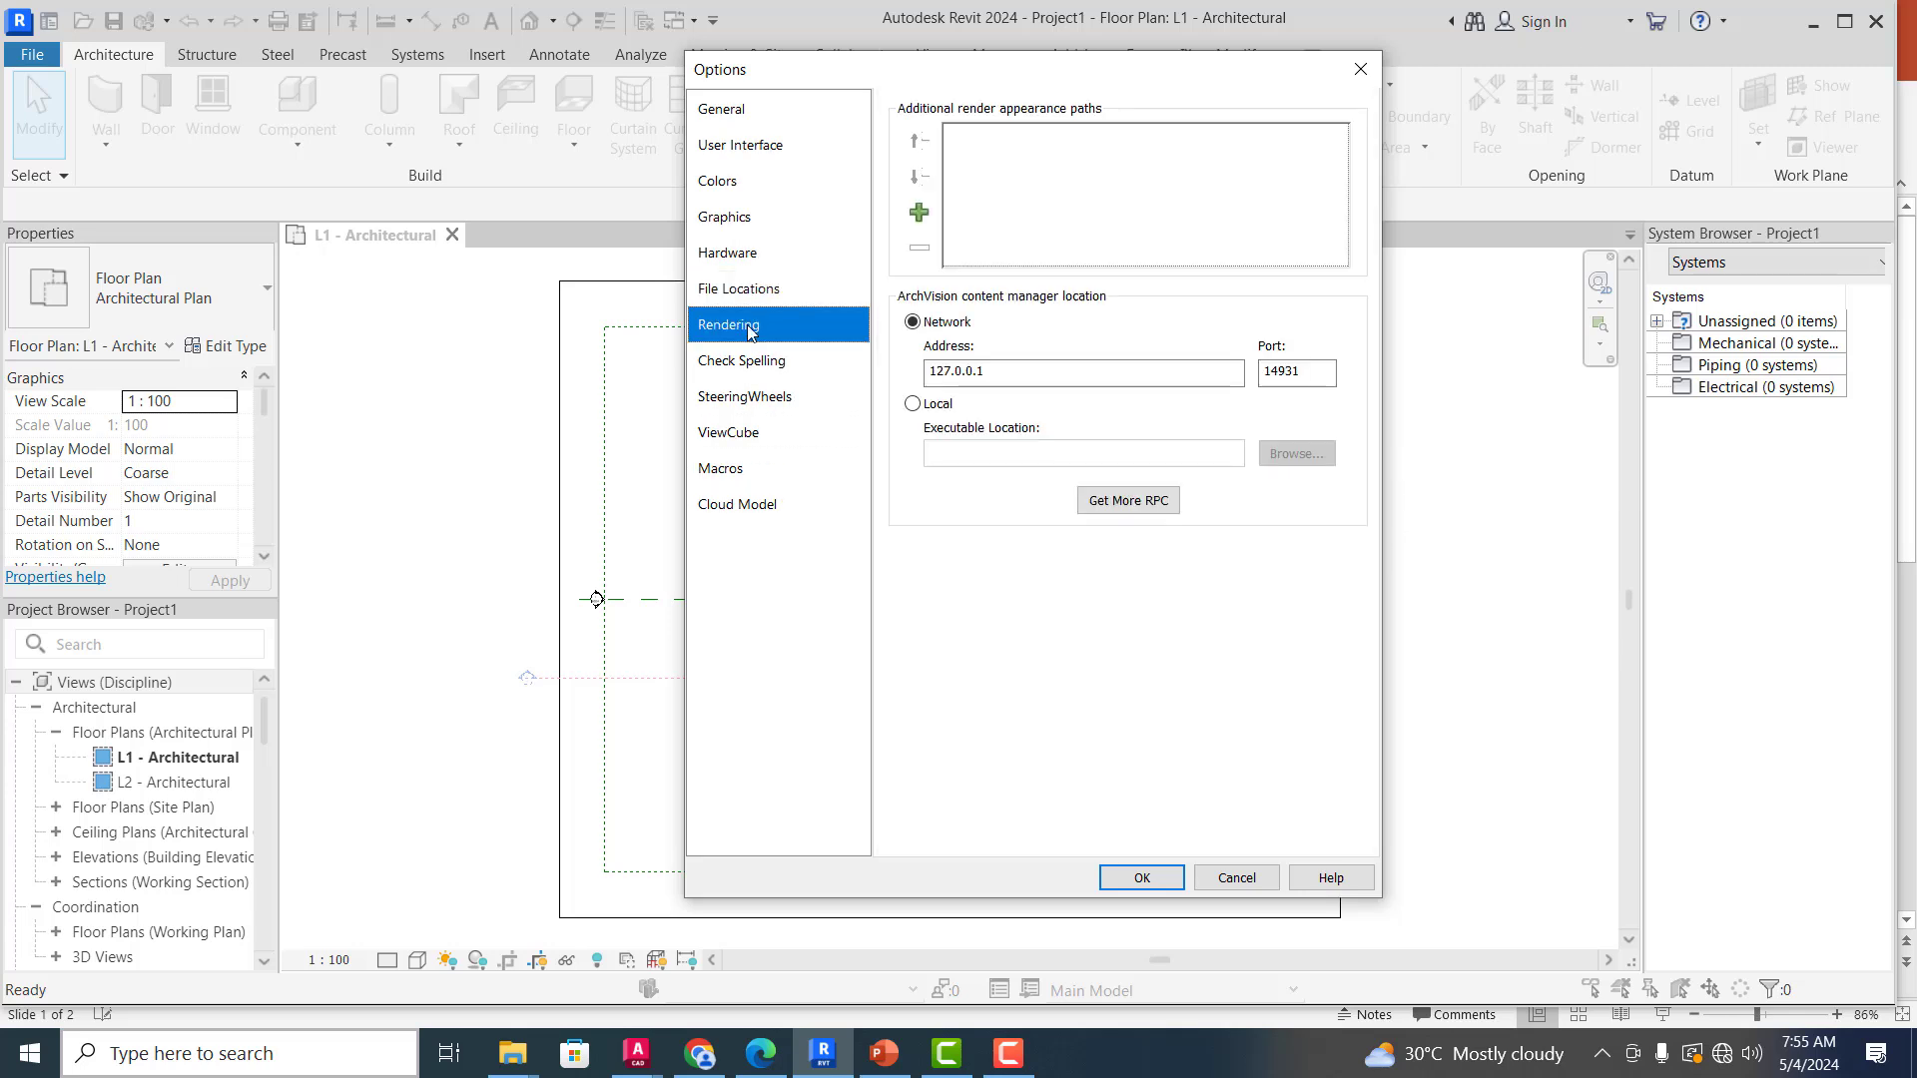
{"action": "left_click", "coordinate": [735, 294]}
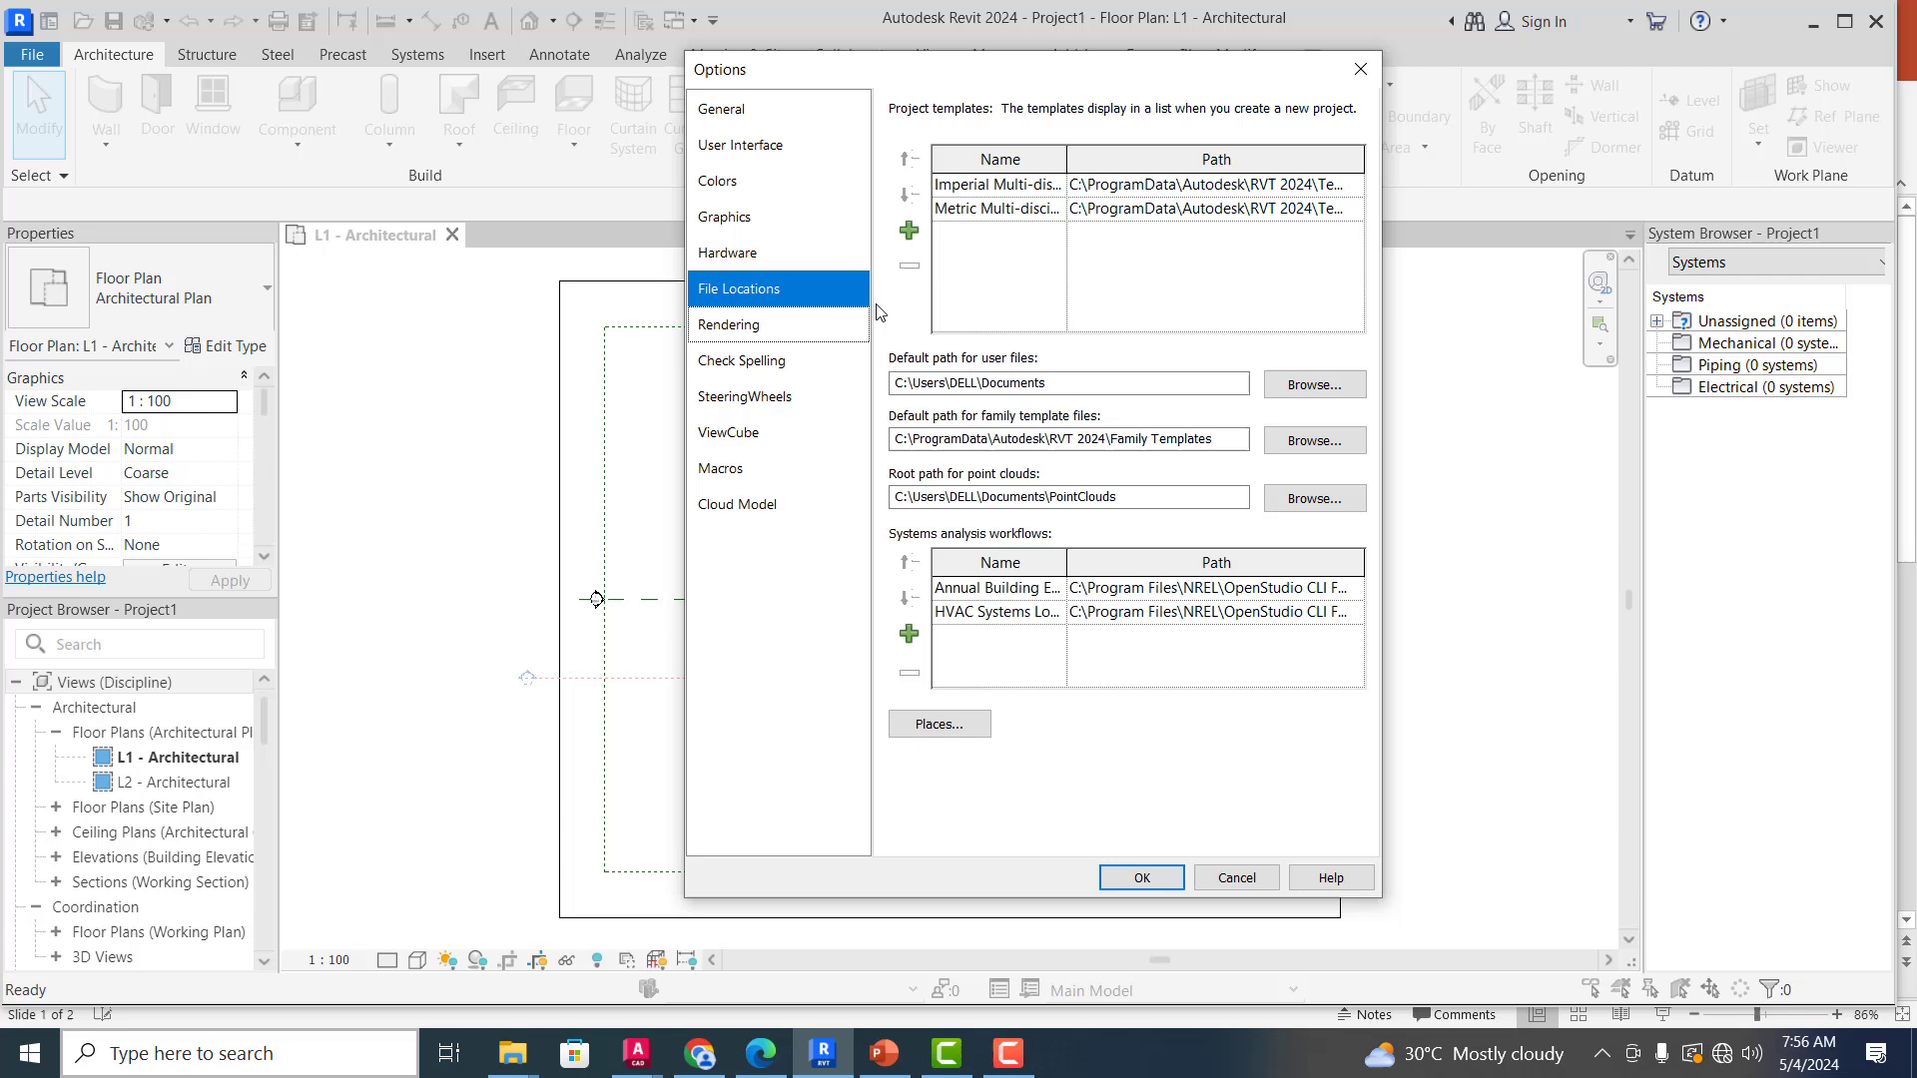
{"action": "left_click", "coordinate": [785, 329]}
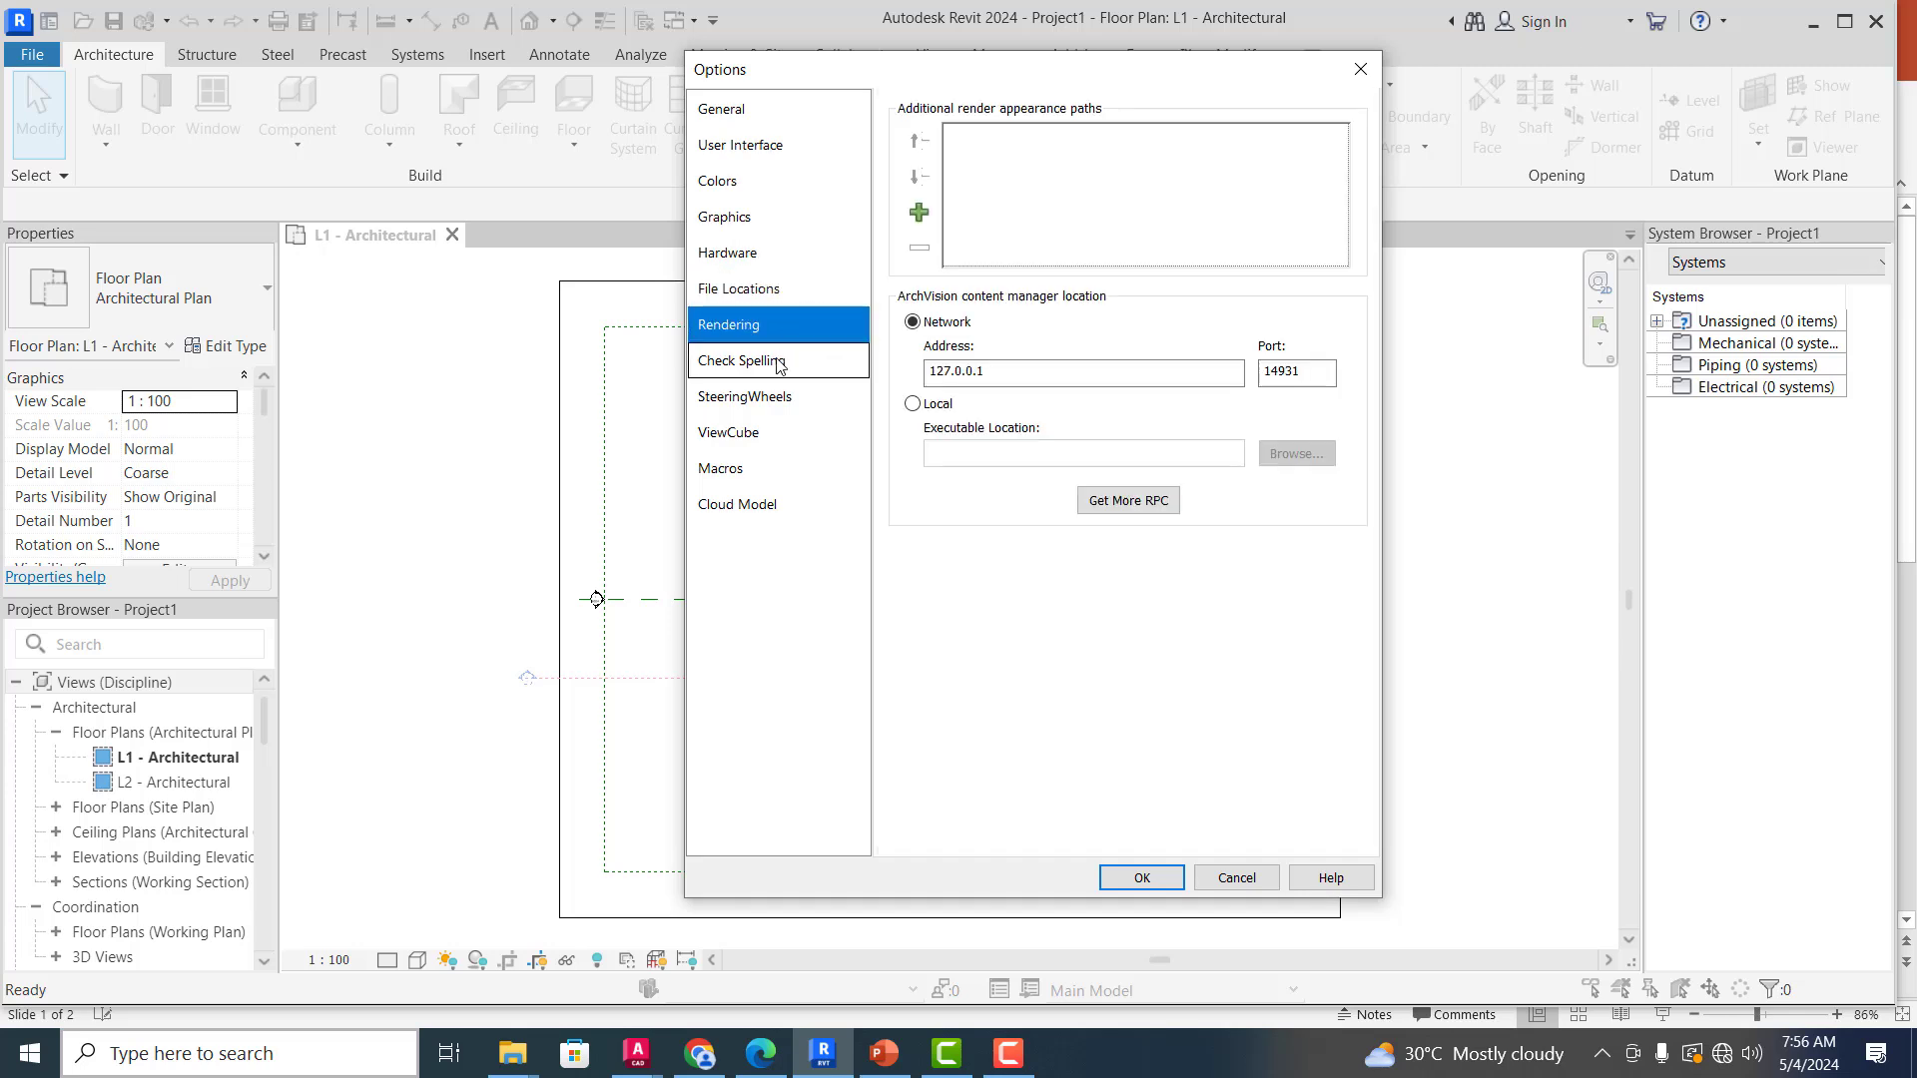
Step: On the Check Spelling page, leave American English selected in the Main dictionary list
{"action": "left_click", "coordinate": [779, 364]}
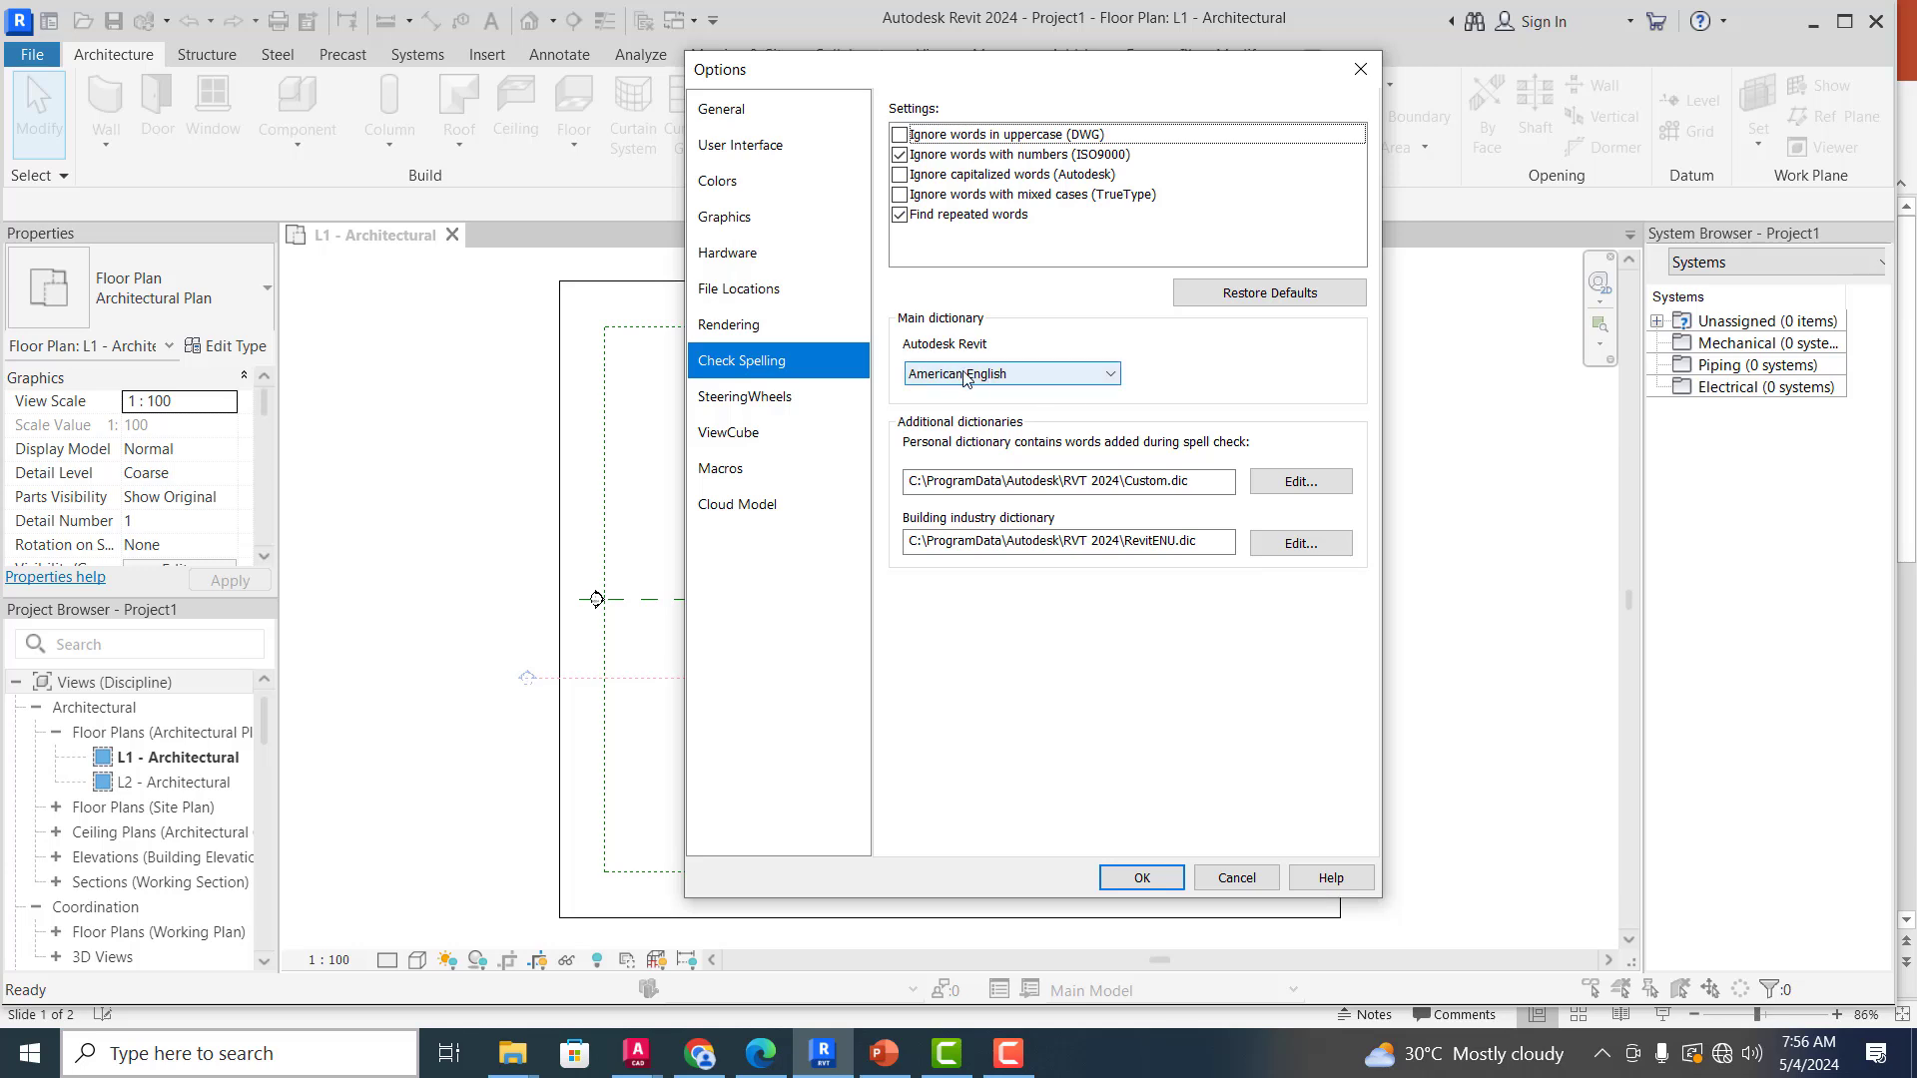
{"action": "left_click", "coordinate": [1110, 377]}
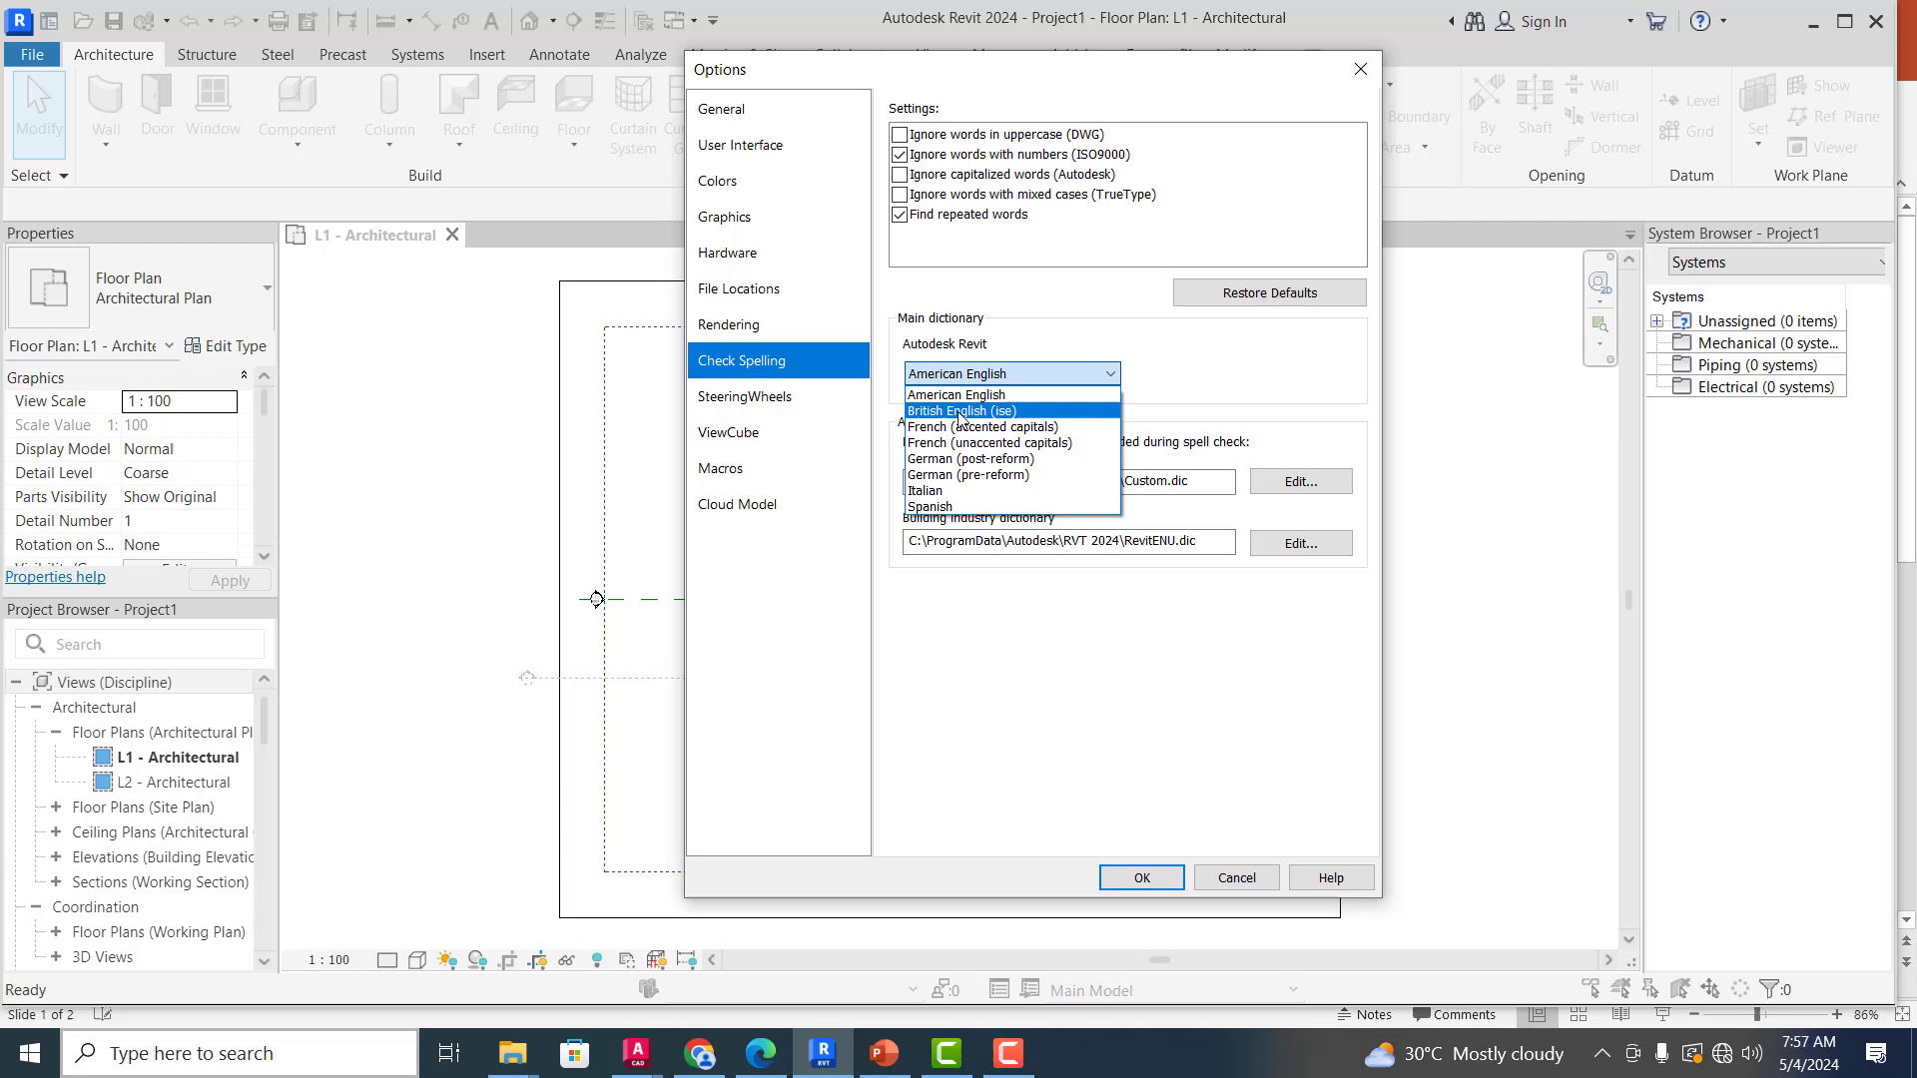
{"action": "left_click", "coordinate": [1219, 373]}
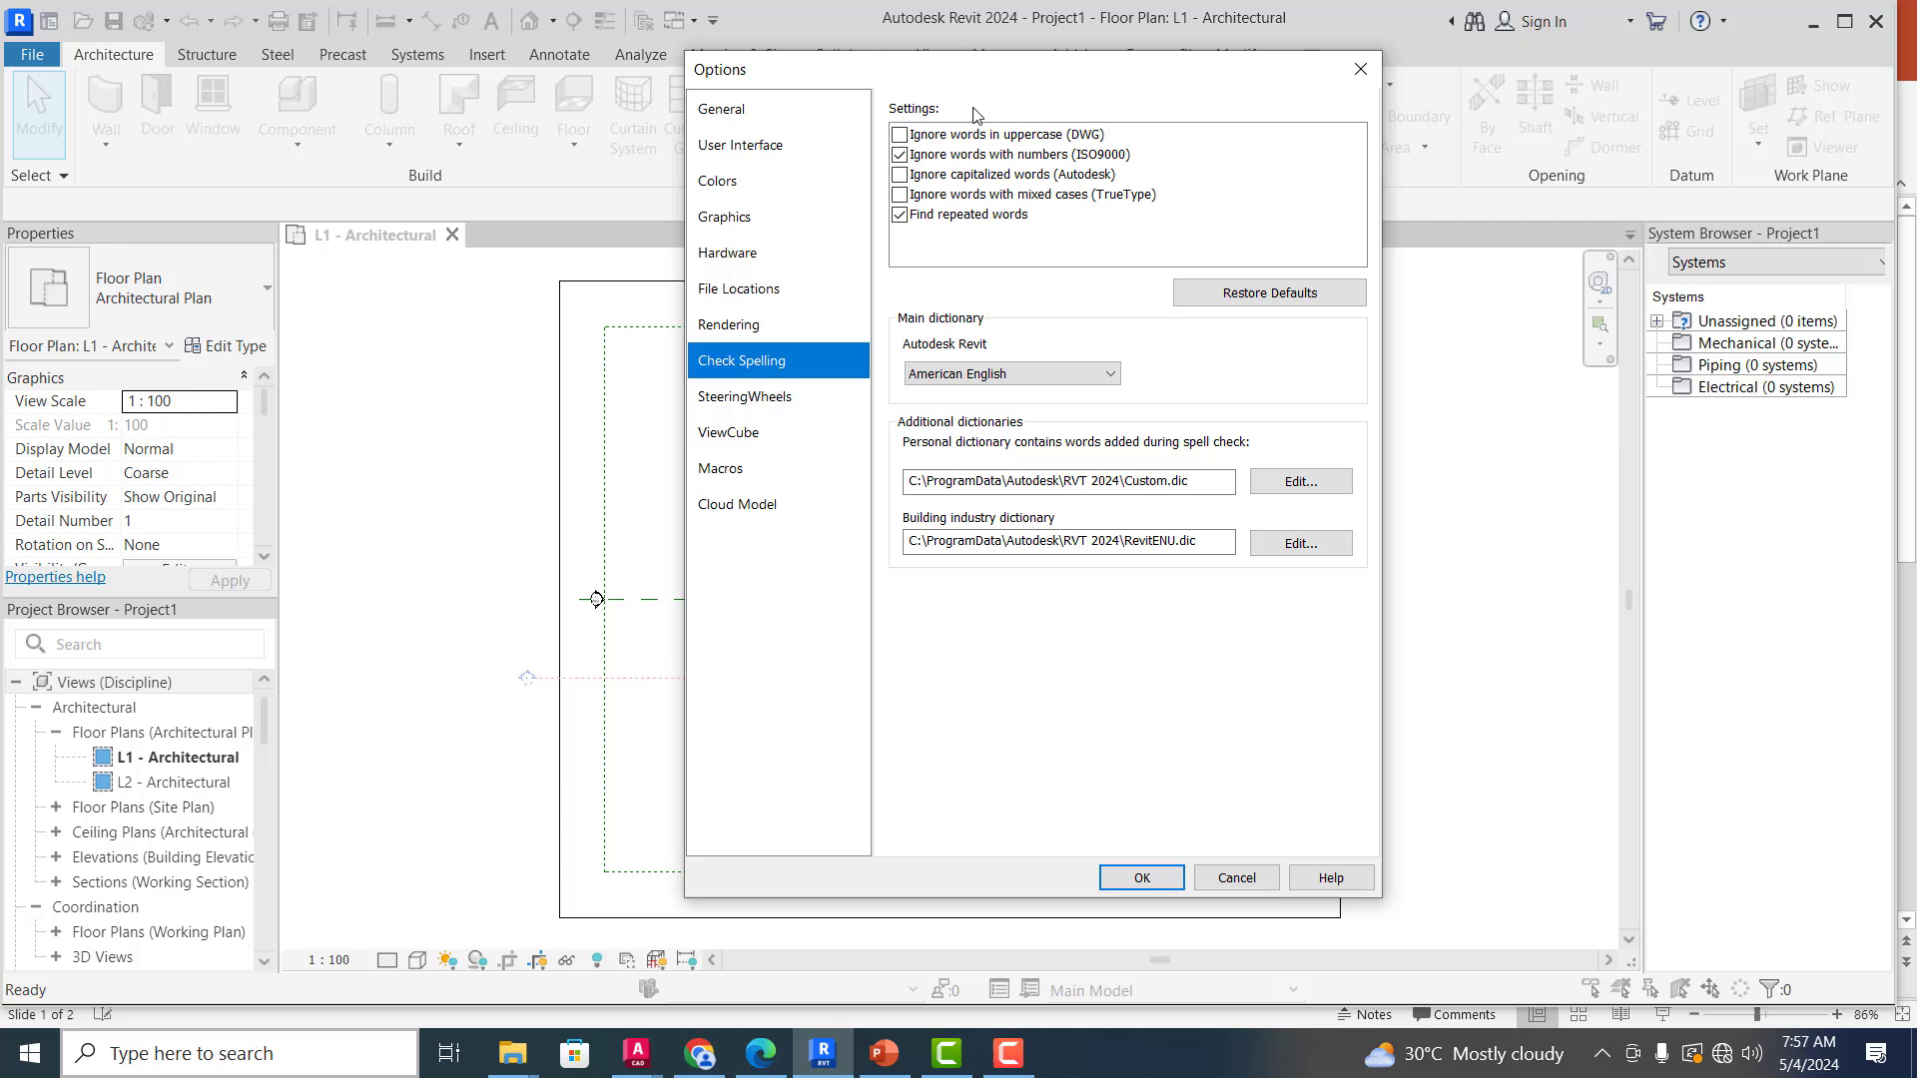
Step: Review the SteeringWheels, ViewCube, Macros and Cloud Model pages, then apply options for the grey canvas
{"action": "left_click", "coordinate": [747, 398]}
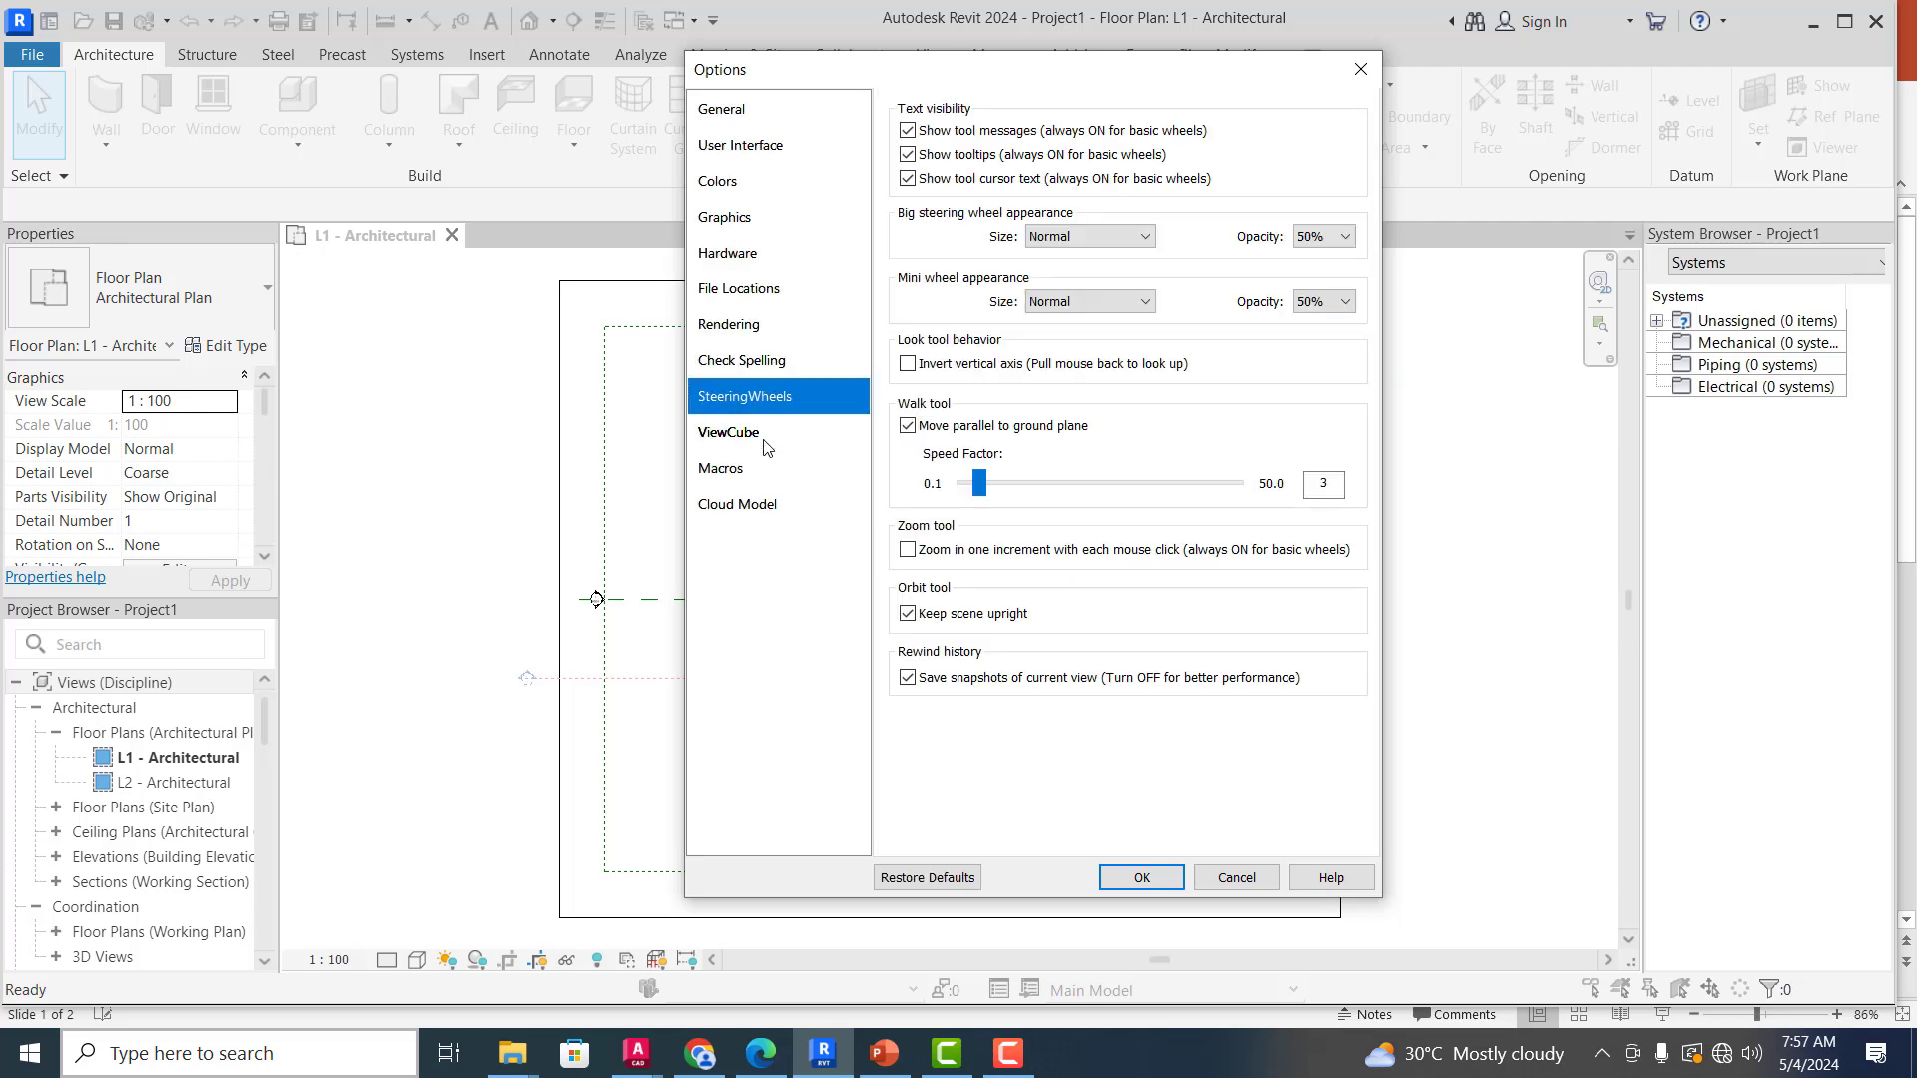
{"action": "left_click", "coordinate": [765, 437]}
{"action": "left_click", "coordinate": [763, 471]}
{"action": "left_click", "coordinate": [762, 506]}
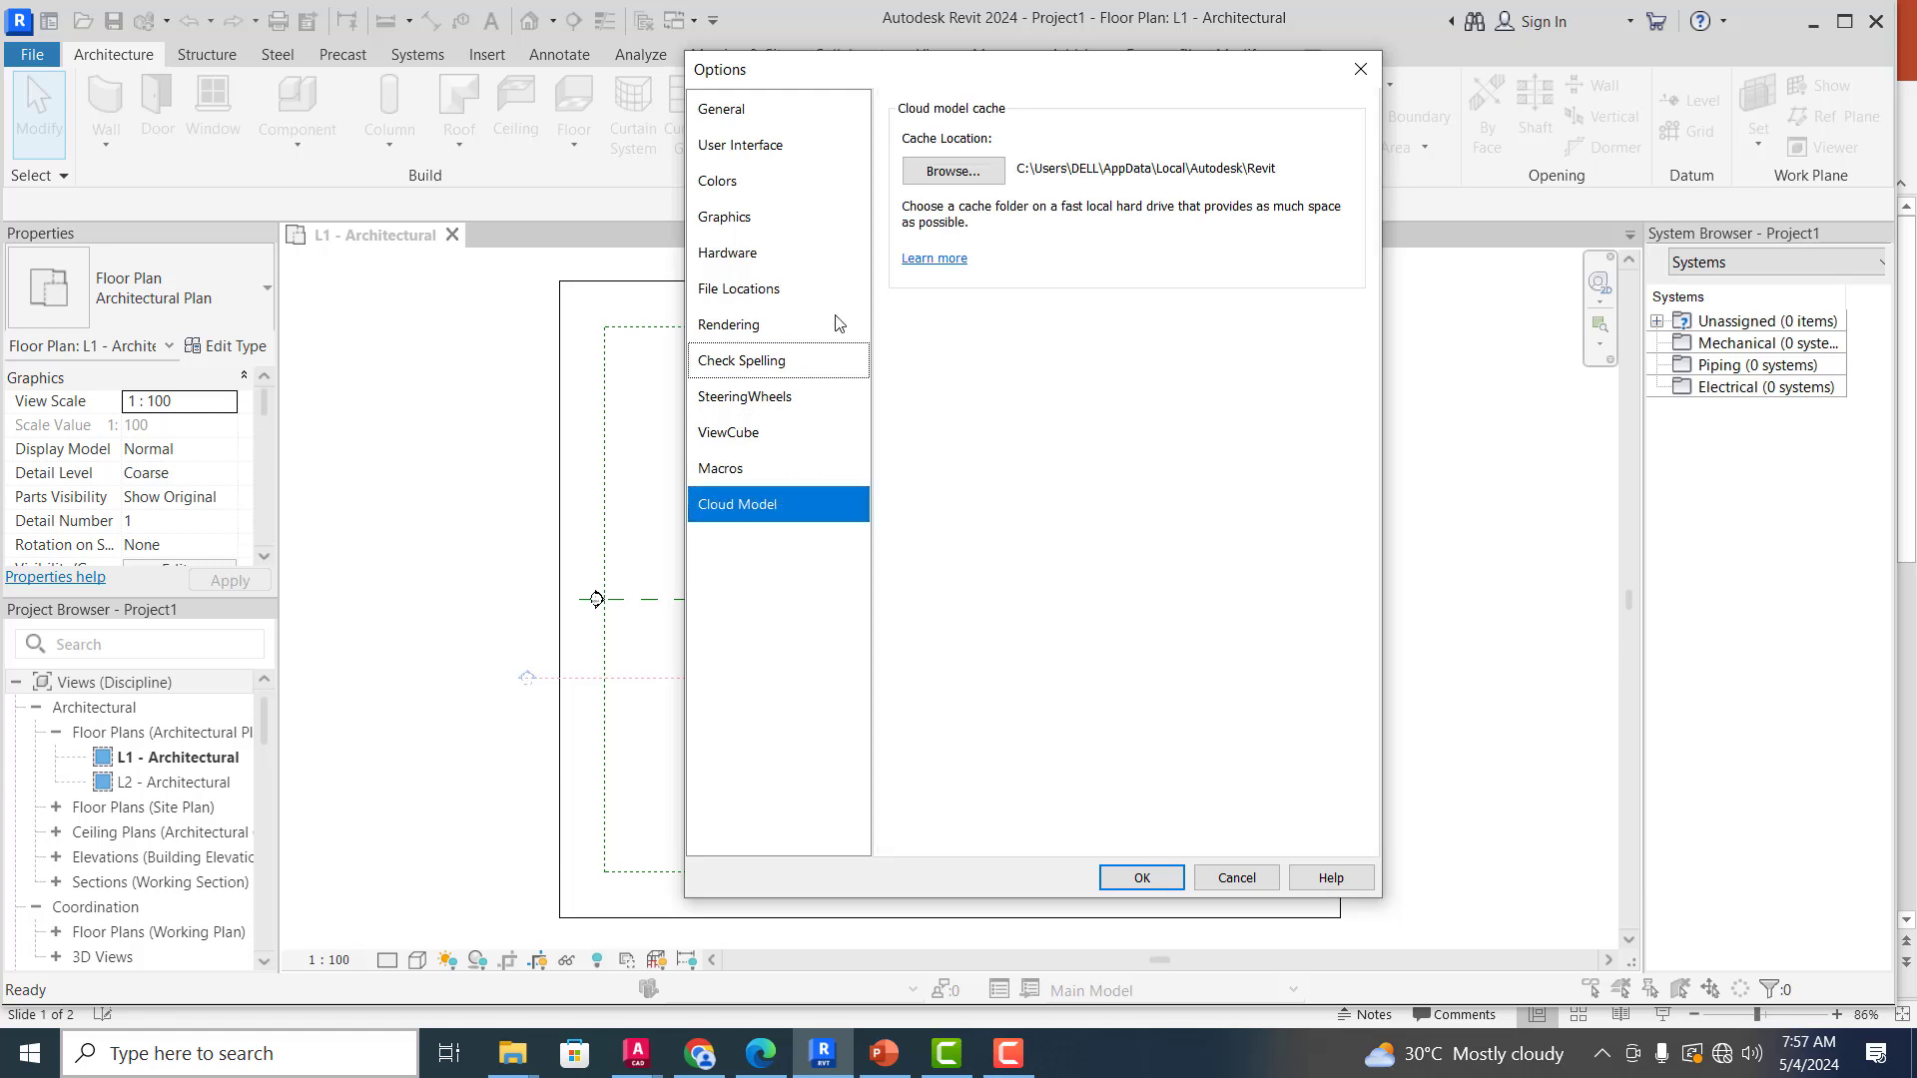
{"action": "left_click", "coordinate": [759, 465]}
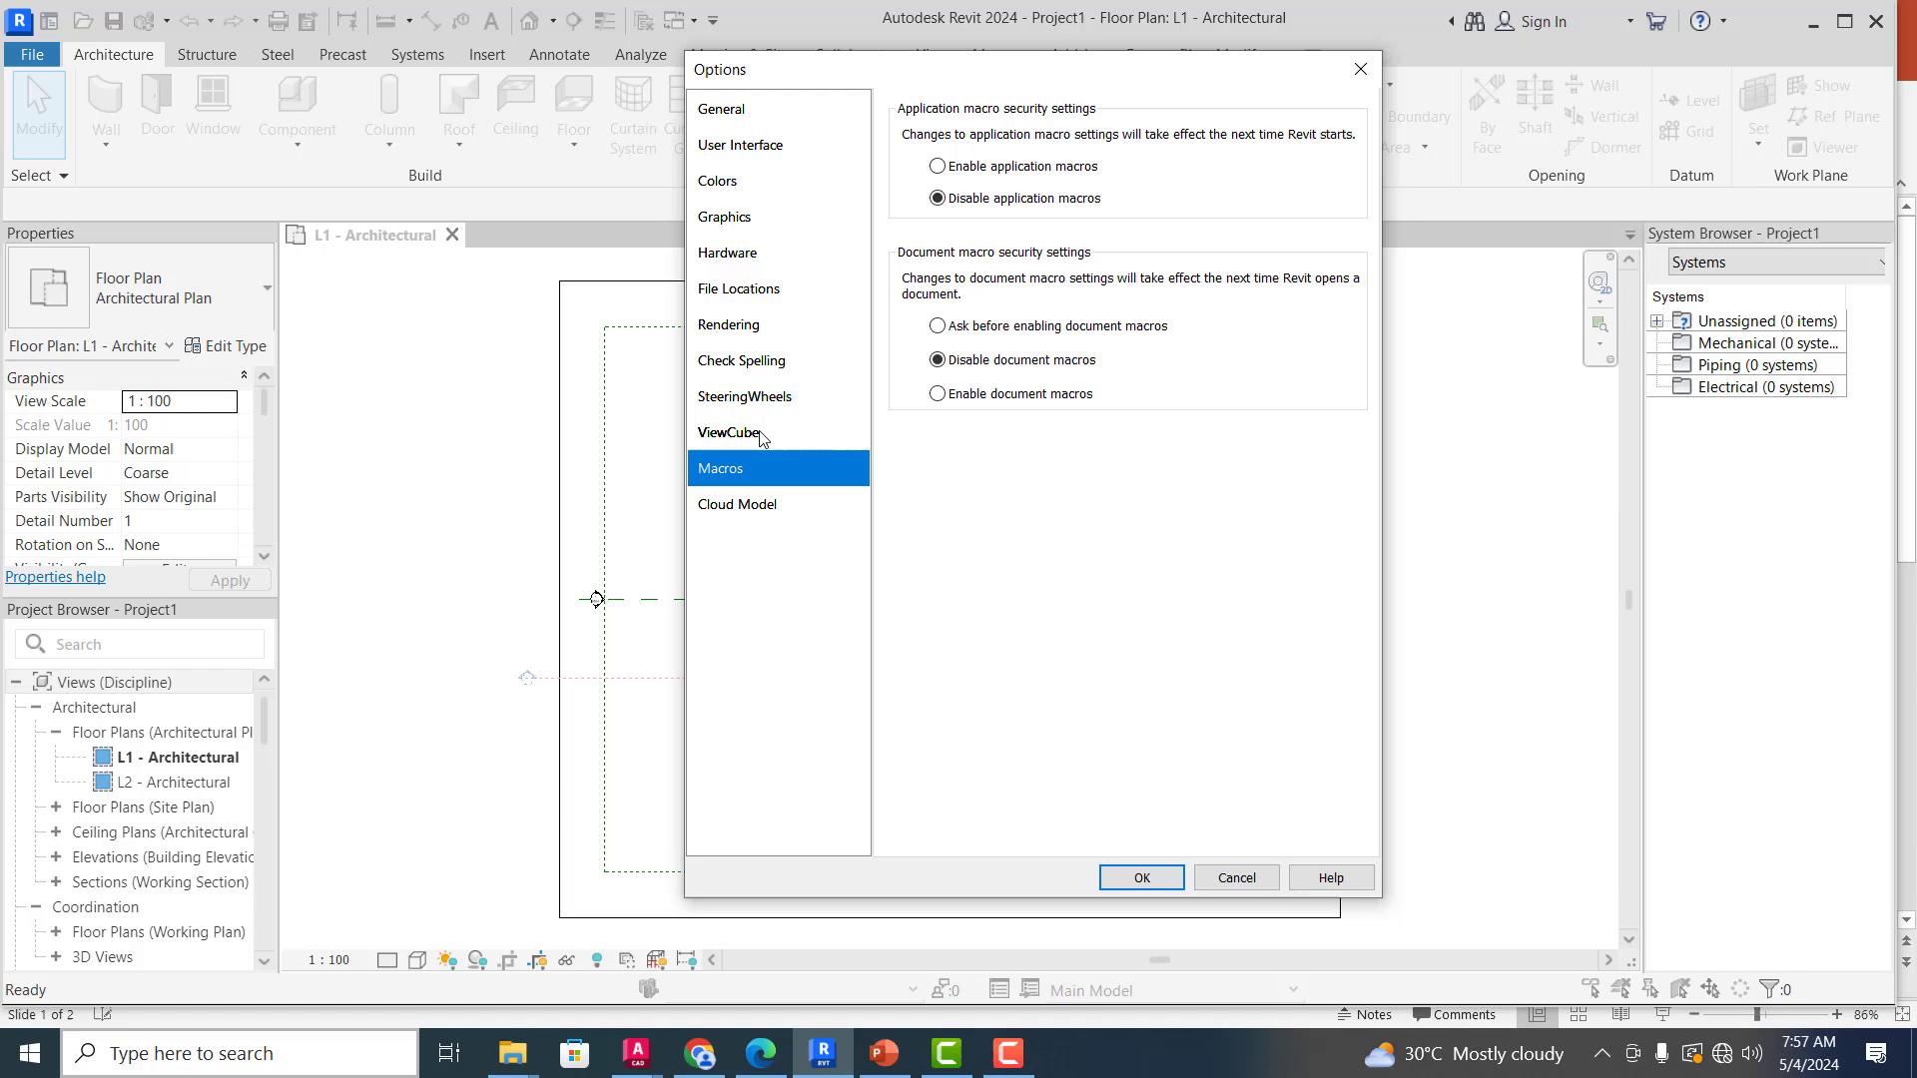
{"action": "left_click", "coordinate": [751, 437]}
{"action": "left_click", "coordinate": [1143, 879]}
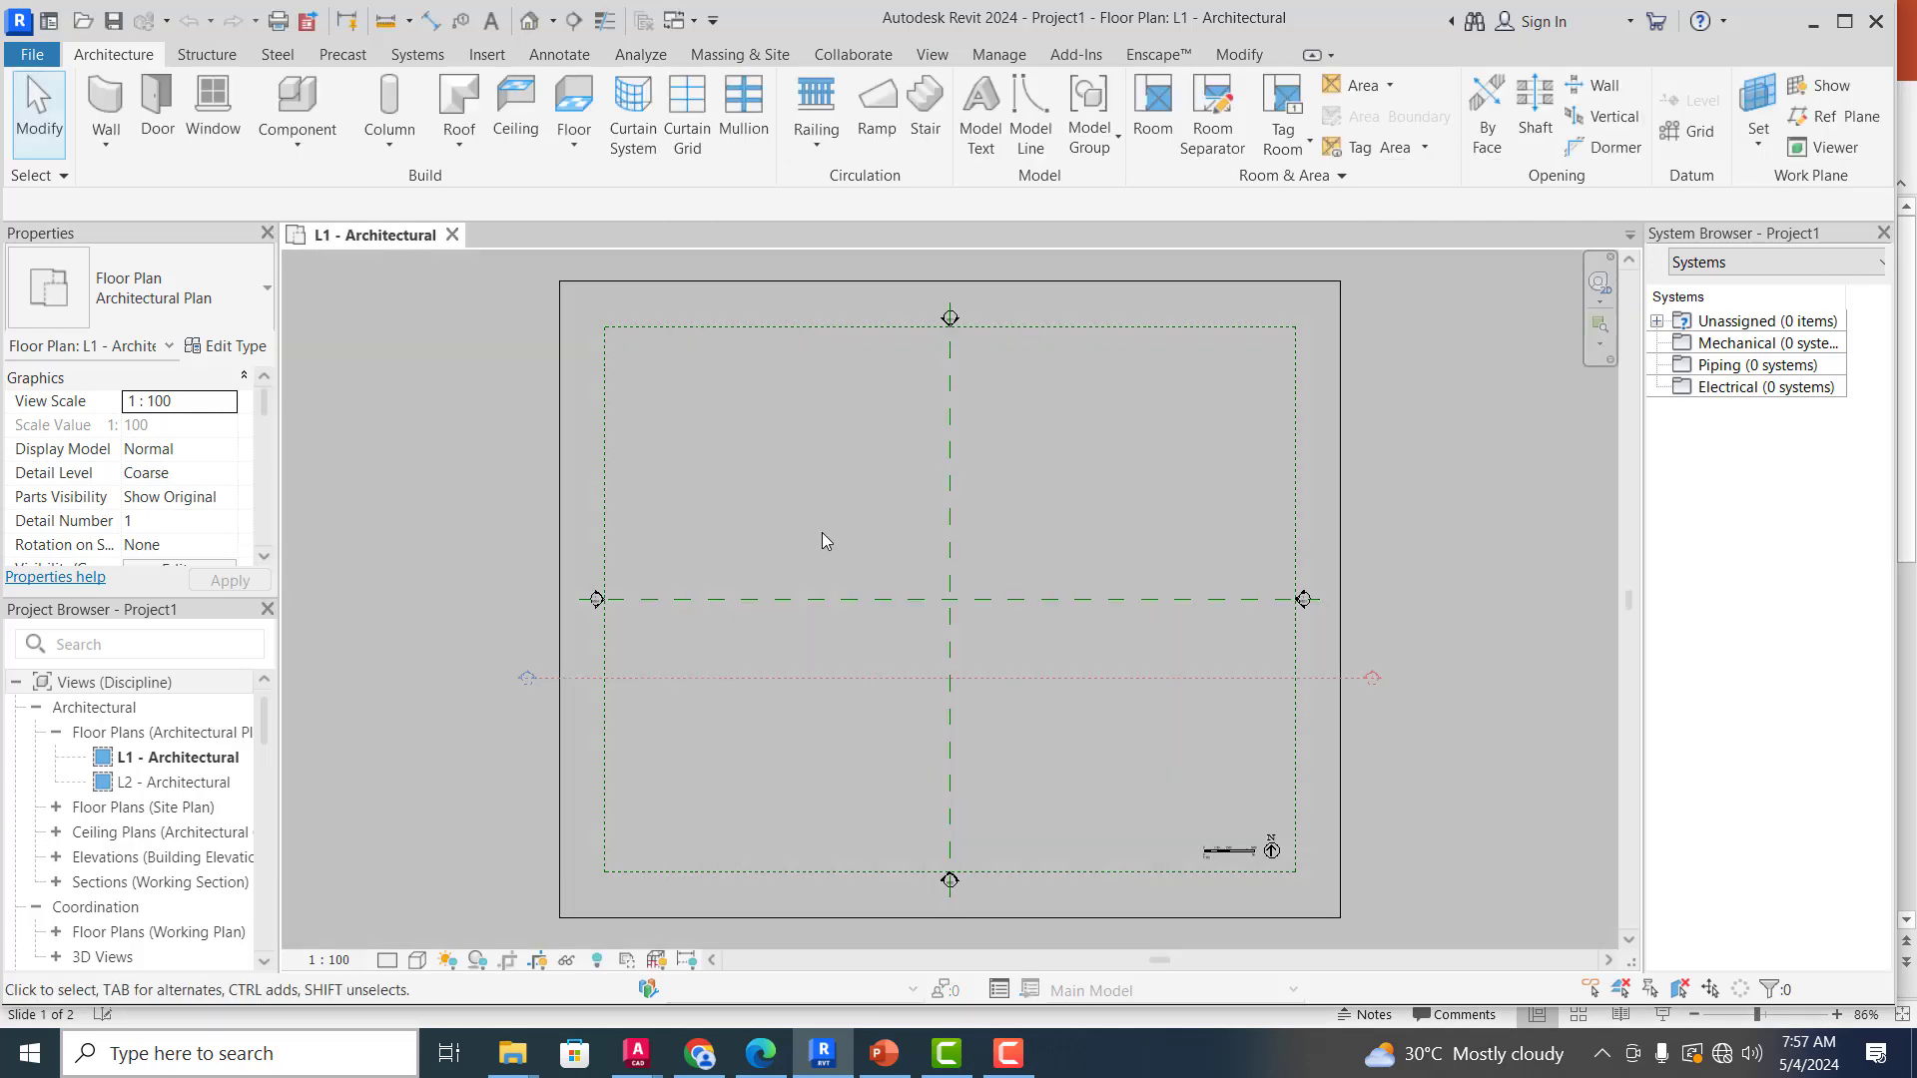
{"action": "scroll", "coordinate": [1106, 597], "scroll_direction": "down", "scroll_amount": 2}
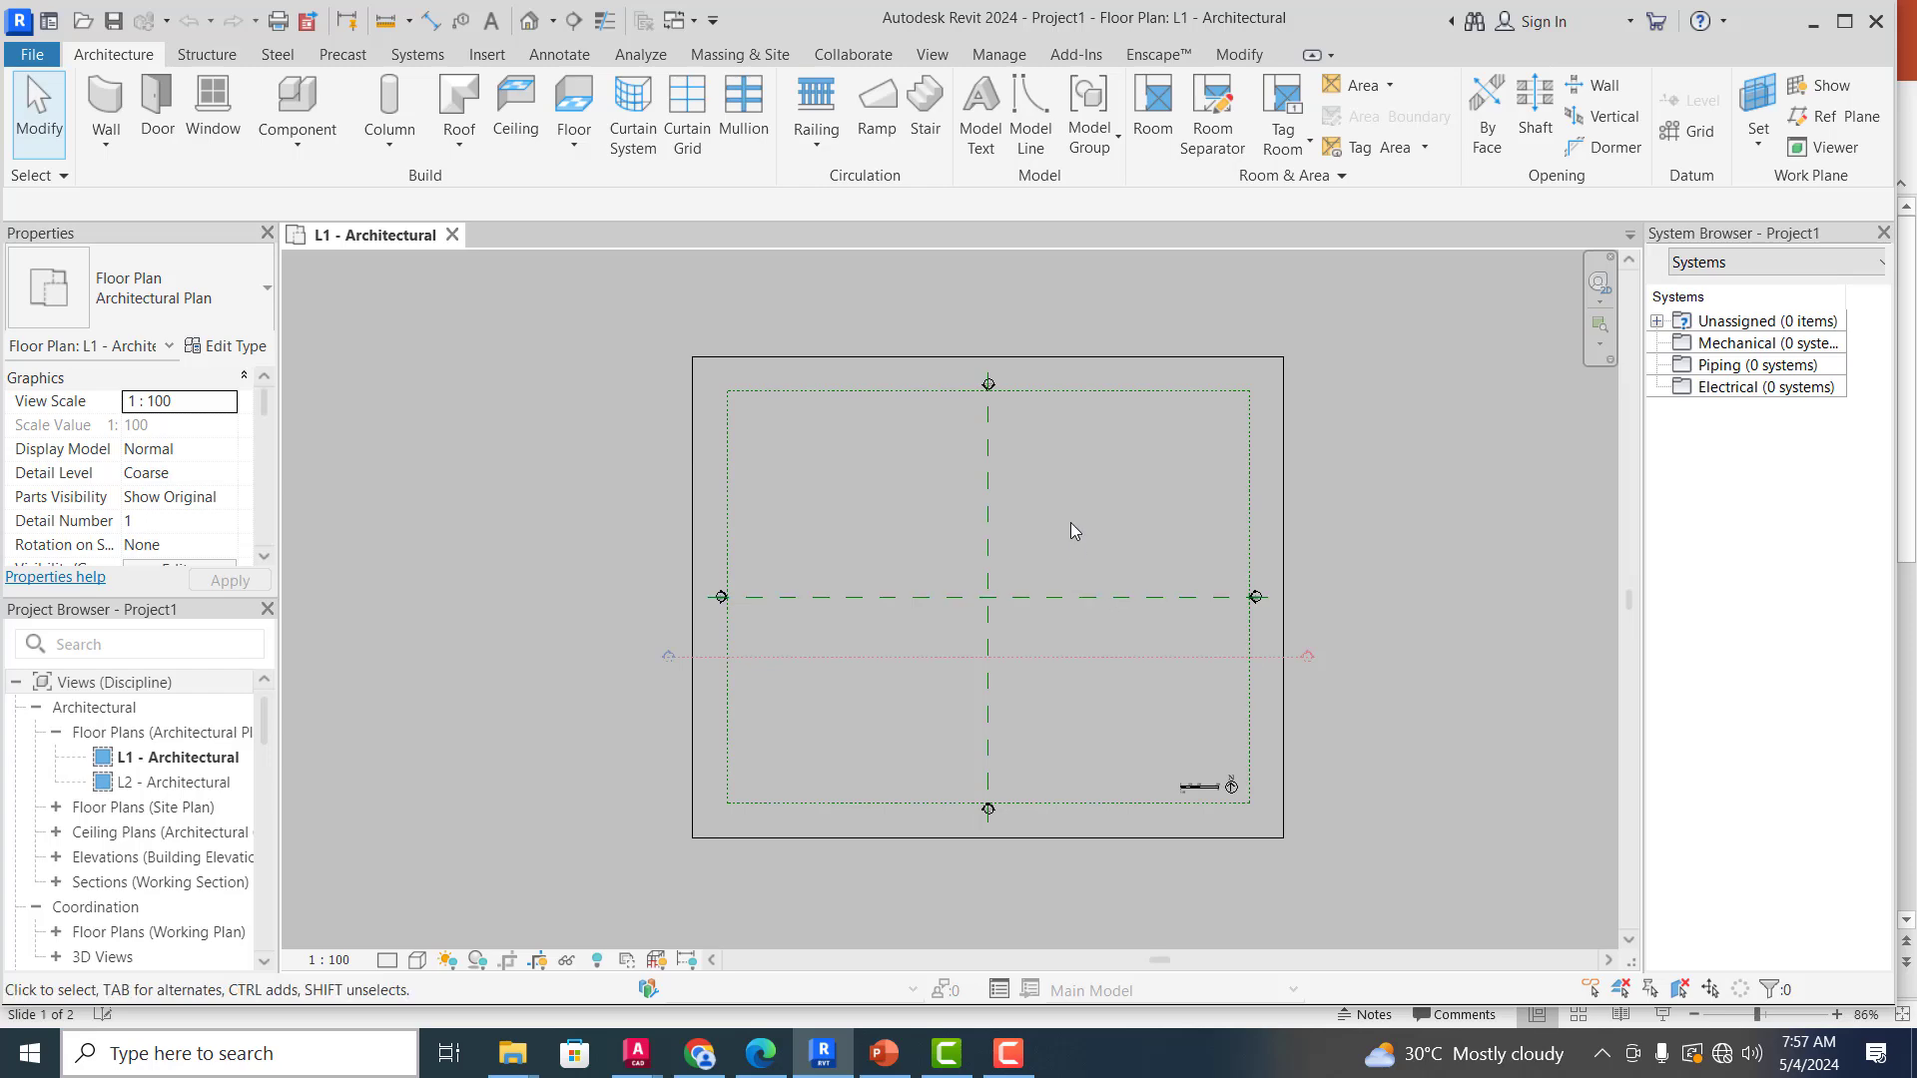
Step: Open Project Units with UN and accept length in millimetres and area in square metres
{"action": "key", "text": "u"}
{"action": "key", "text": "n"}
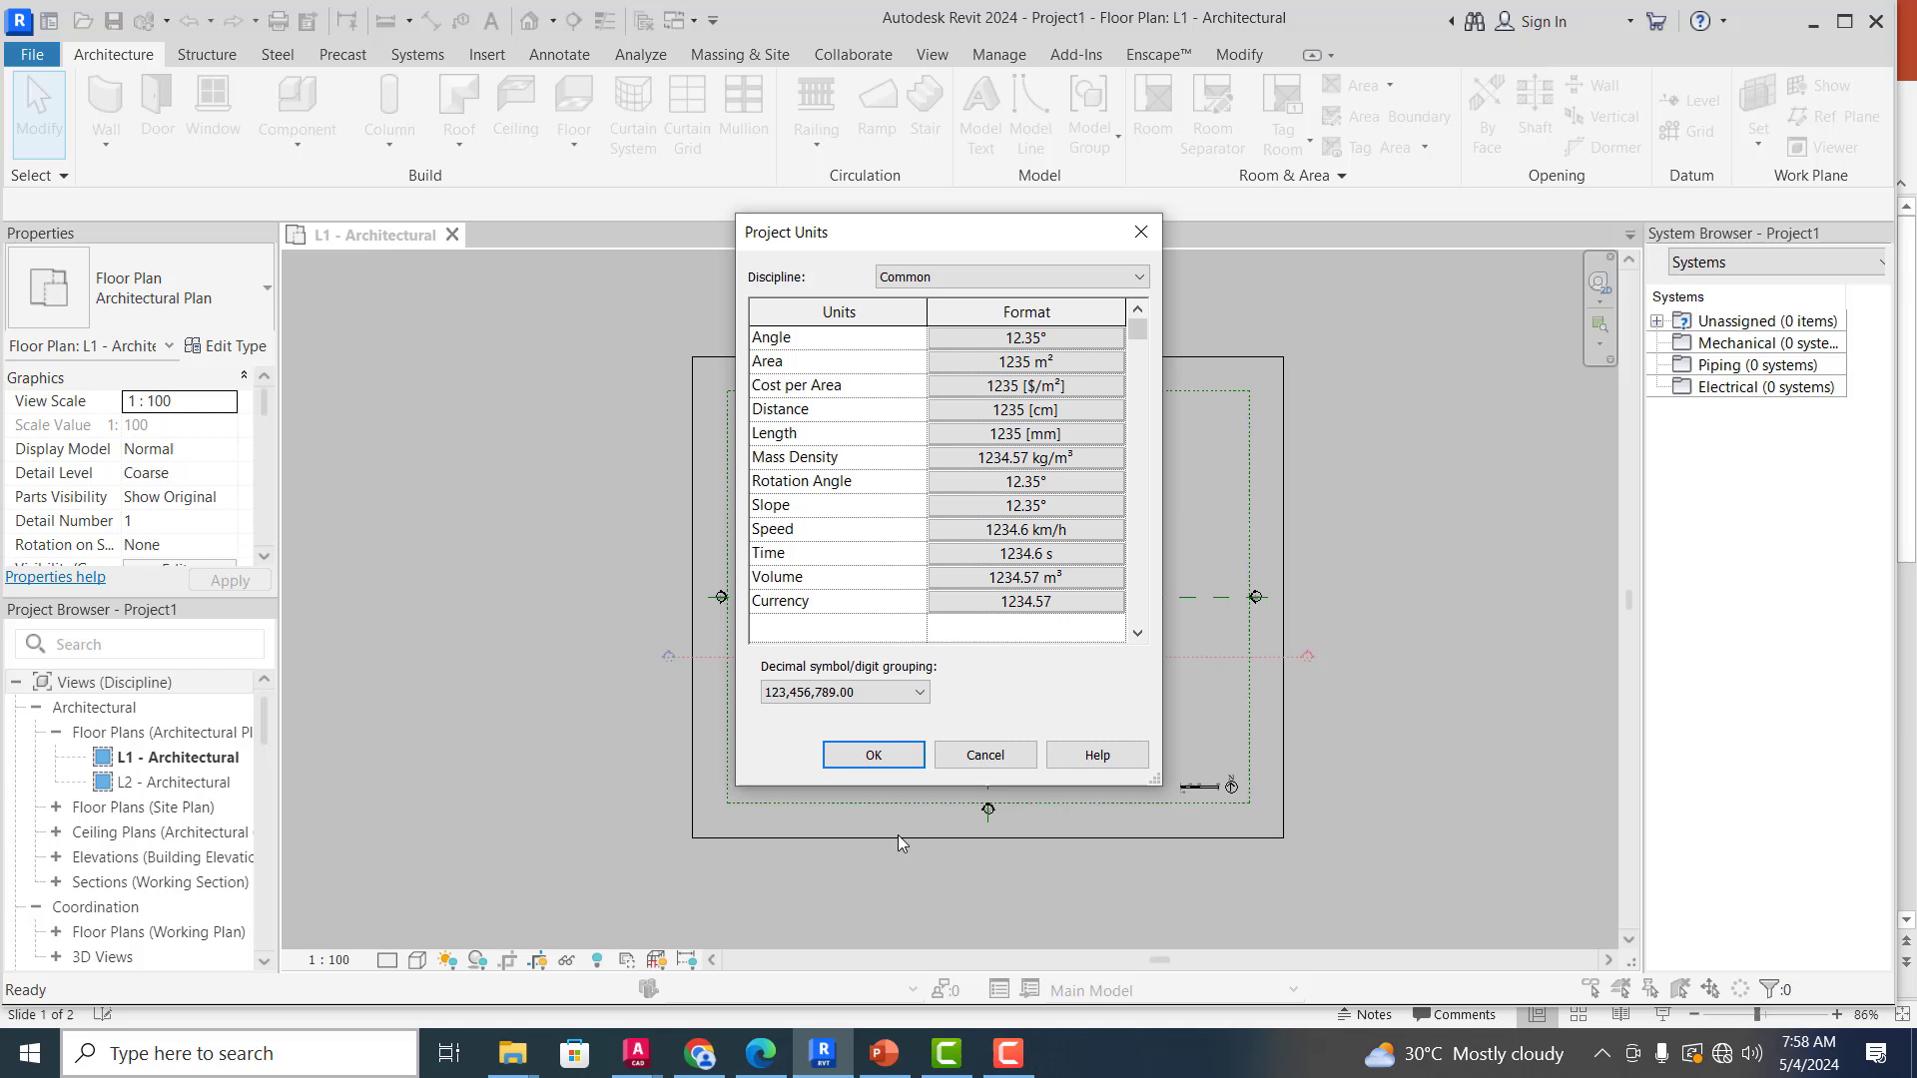
{"action": "left_click", "coordinate": [877, 747]}
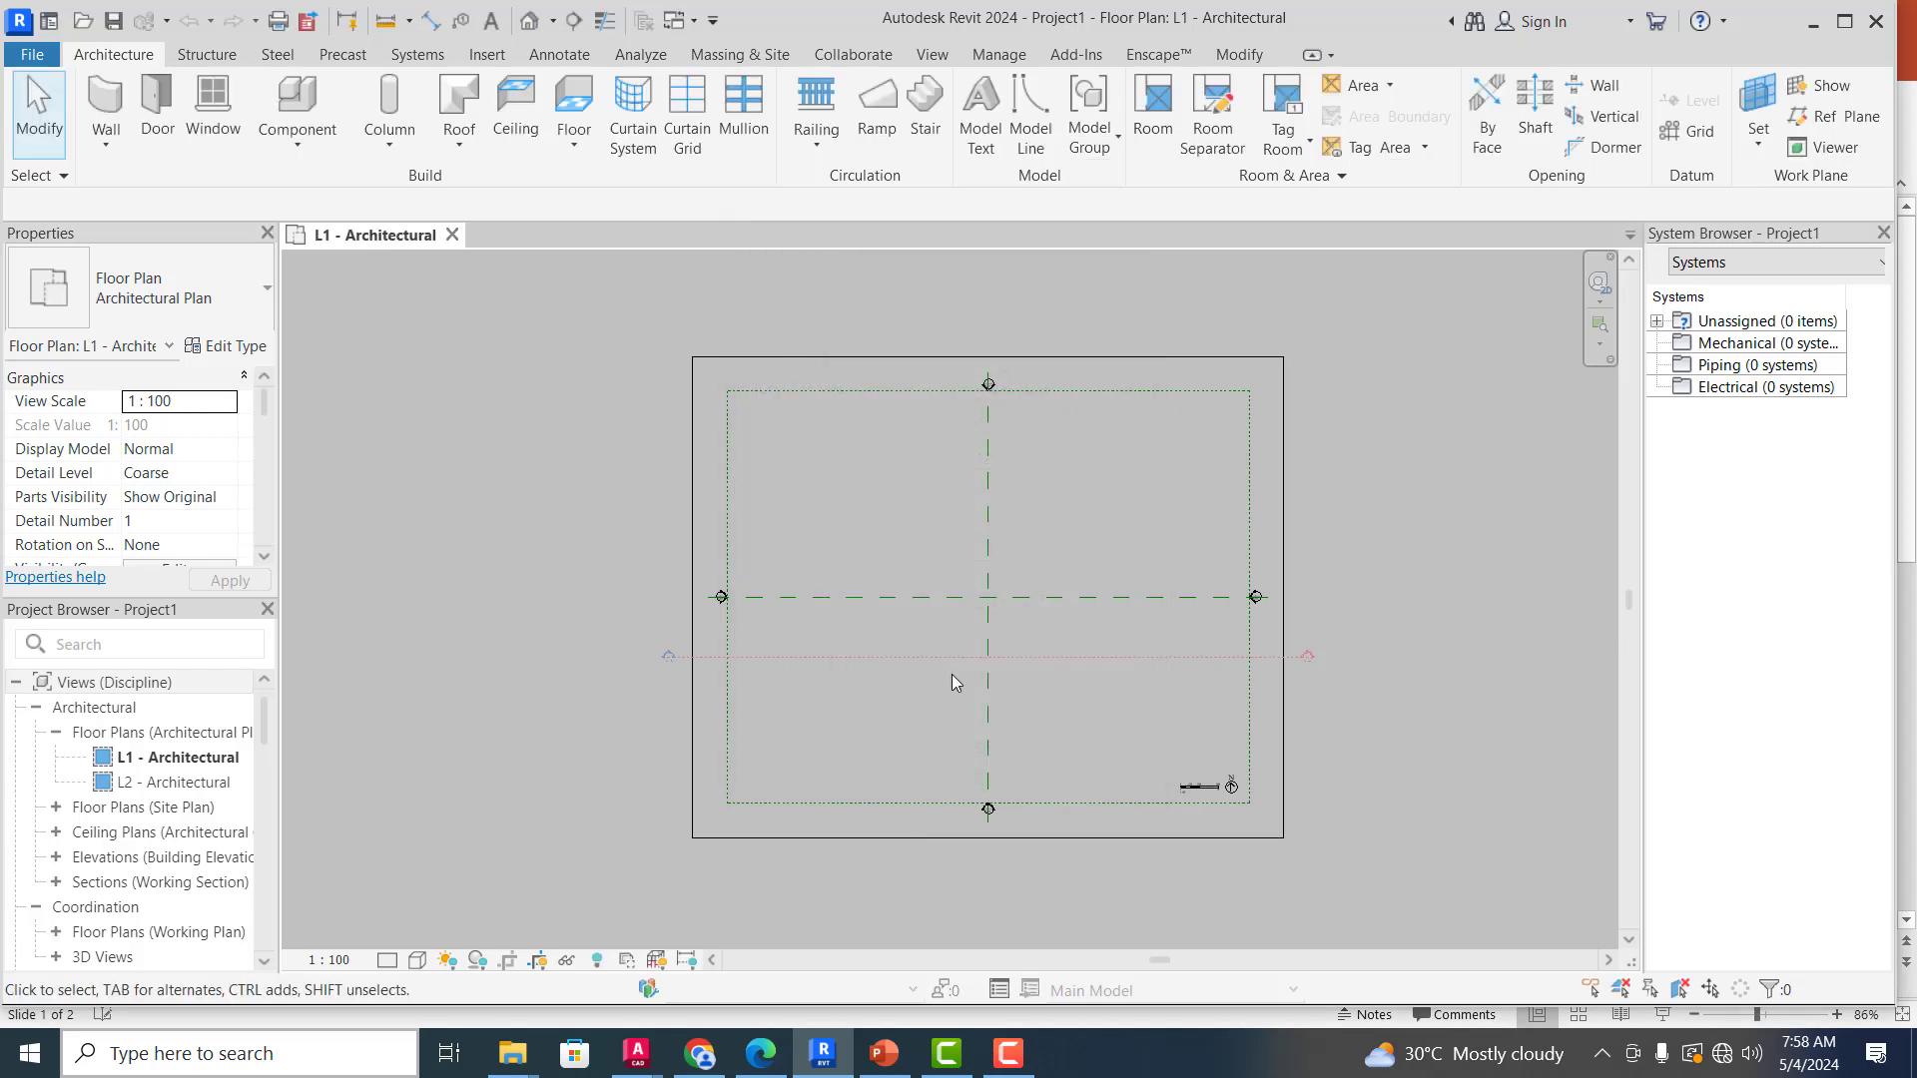